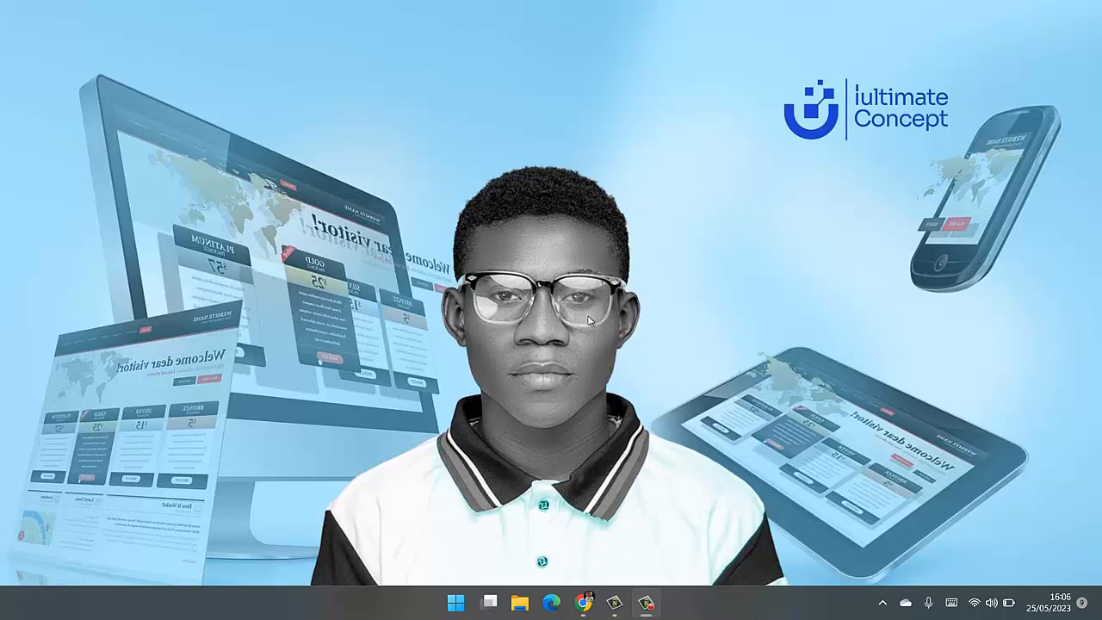
# - Switch to Chrome and load iultimateconcept.com in the open tab
pyautogui.click(584, 603)
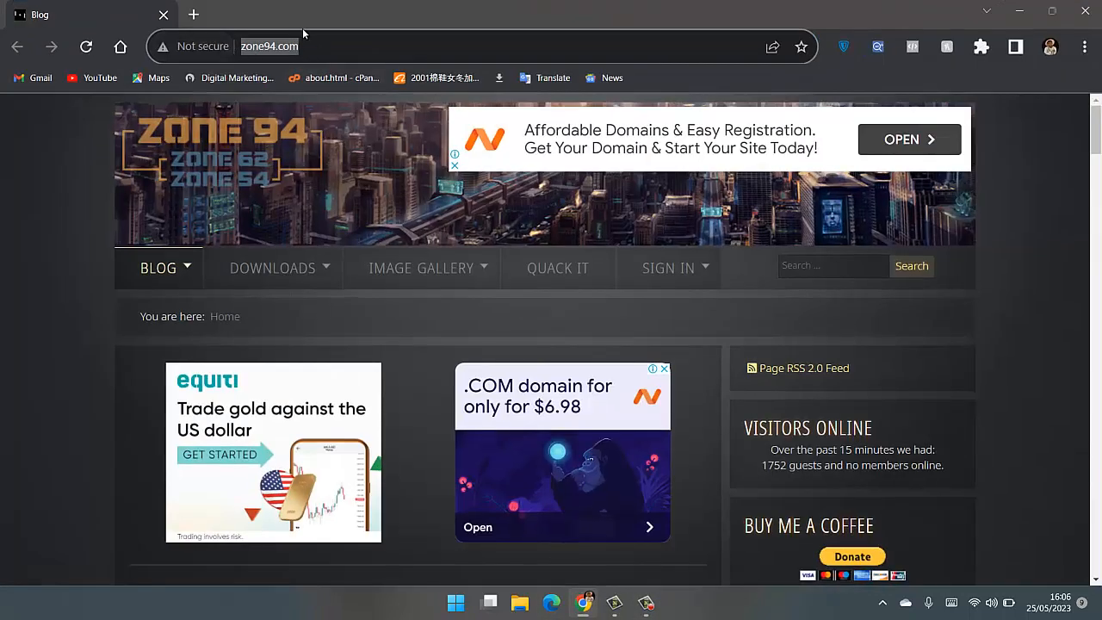
pyautogui.press('BackSpace')
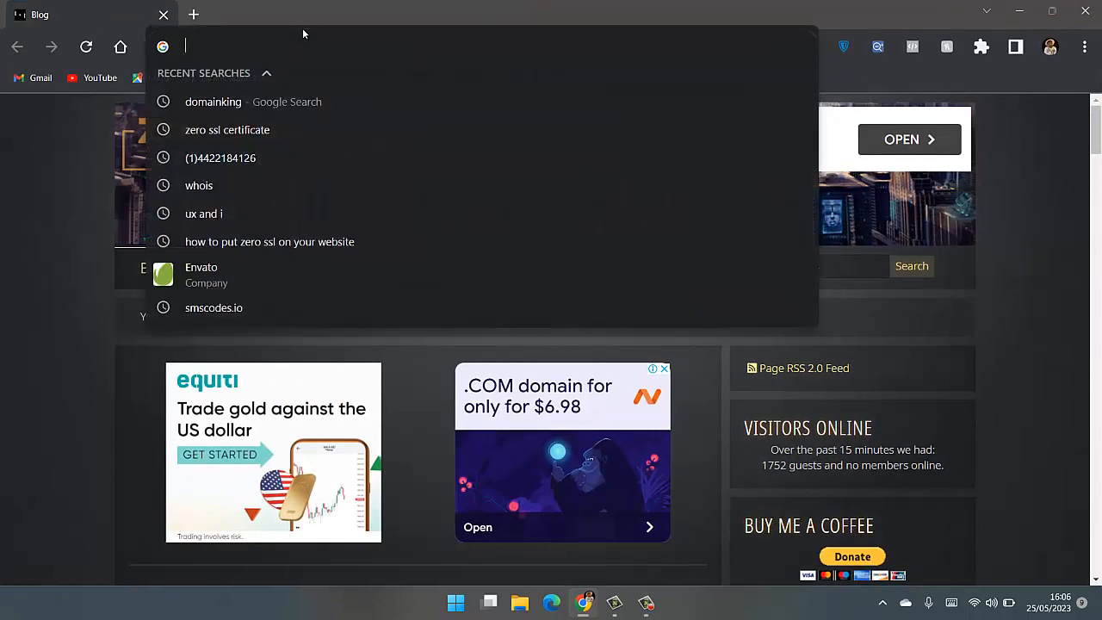
pyautogui.write('i')
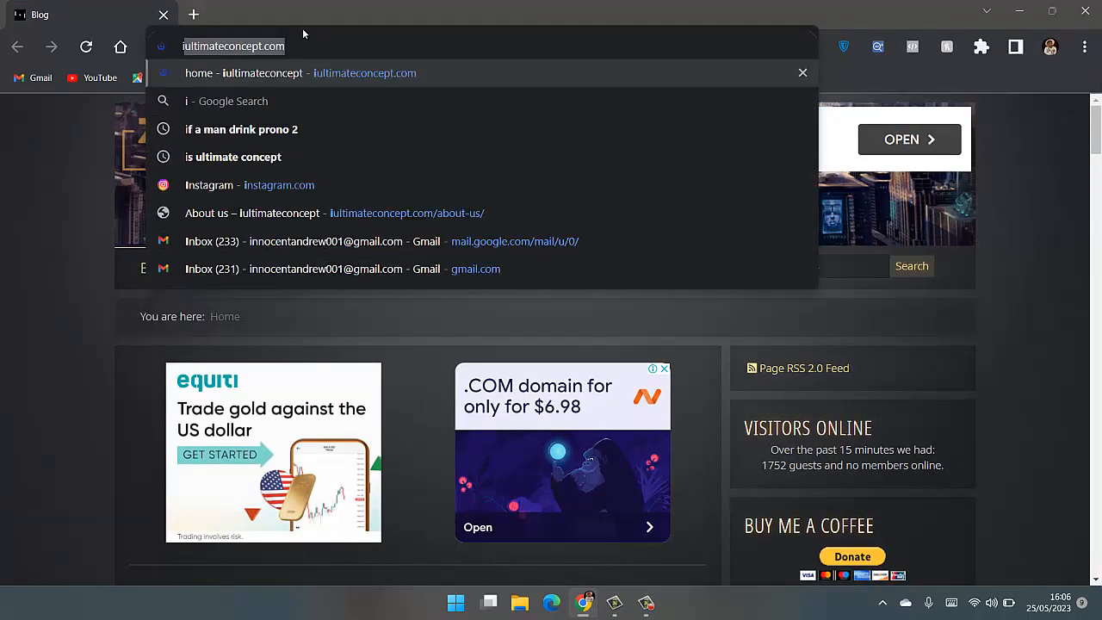
pyautogui.press('Return')
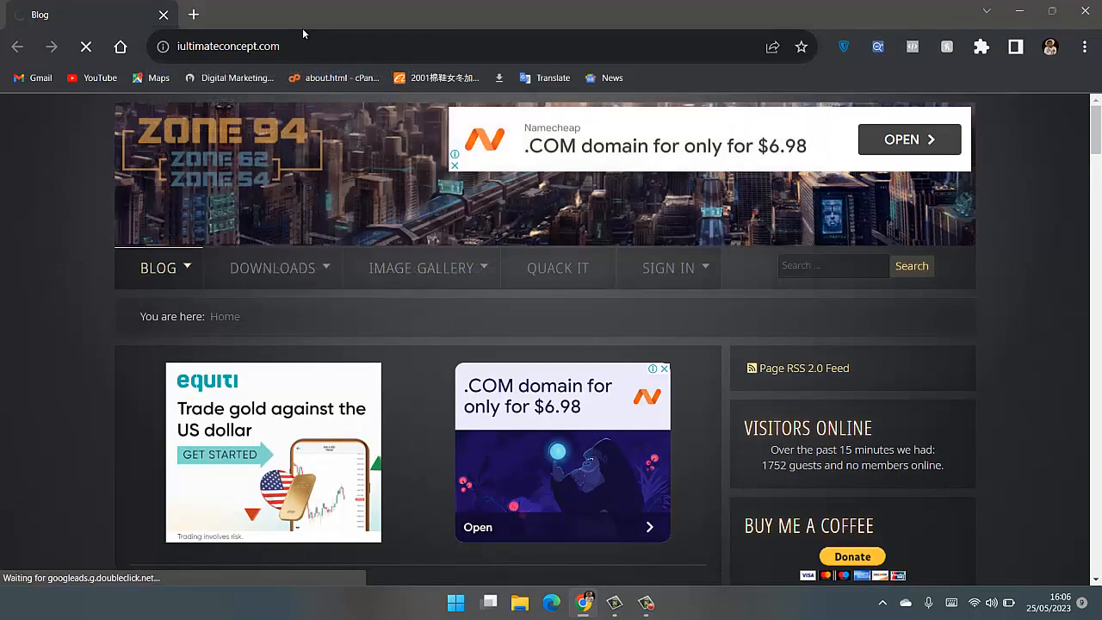
# - Open iultimateconcept.com.ng in a new browser tab
pyautogui.click(191, 14)
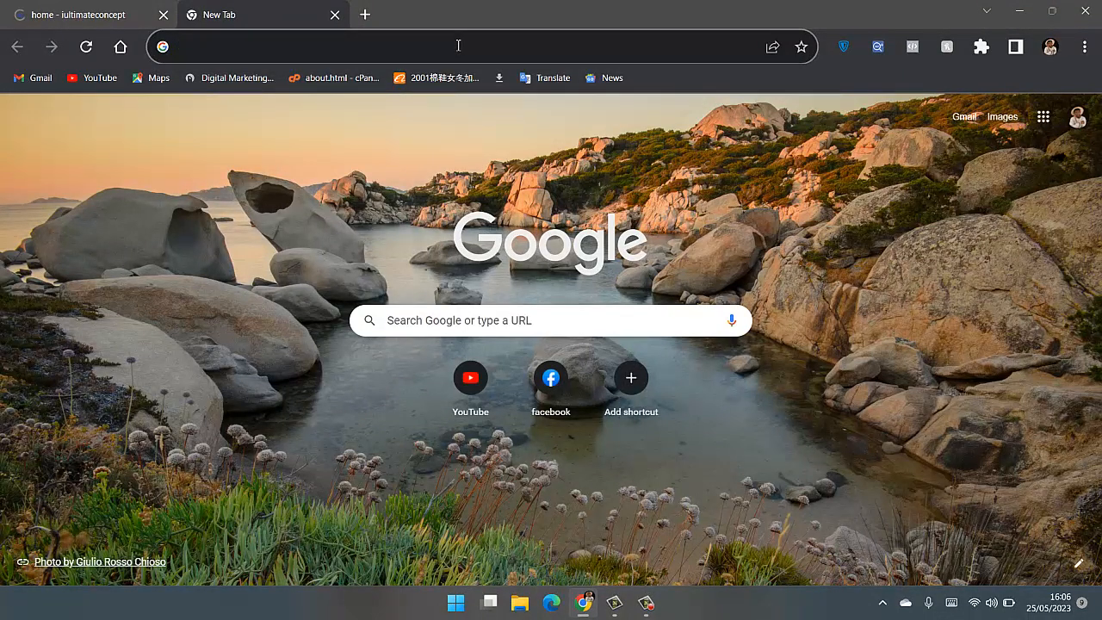
pyautogui.write('i')
pyautogui.press('Right')
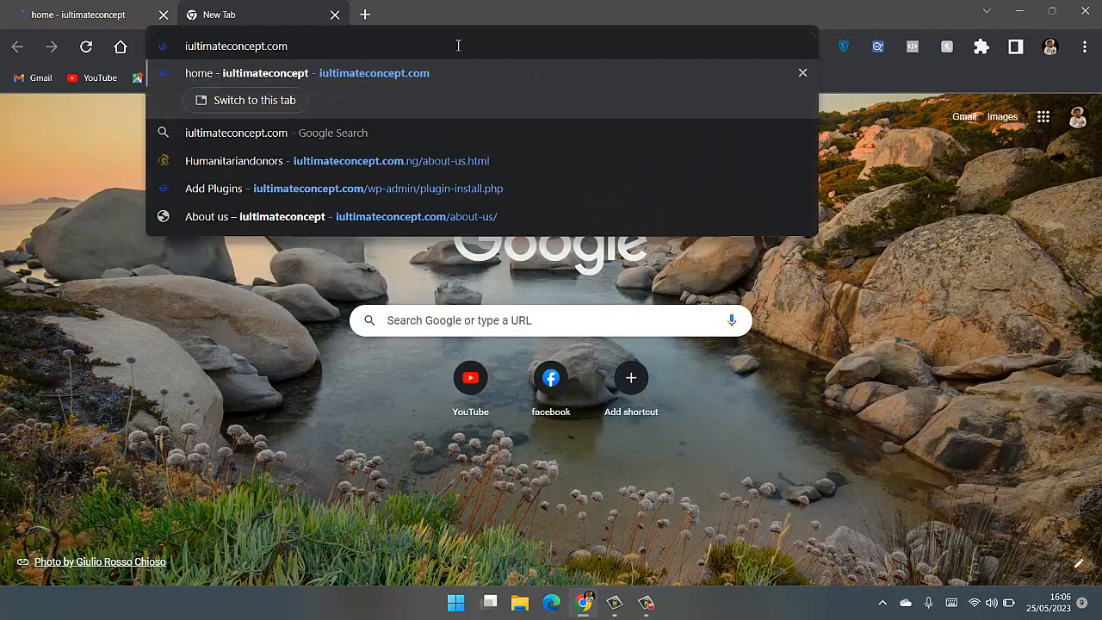
pyautogui.write('.')
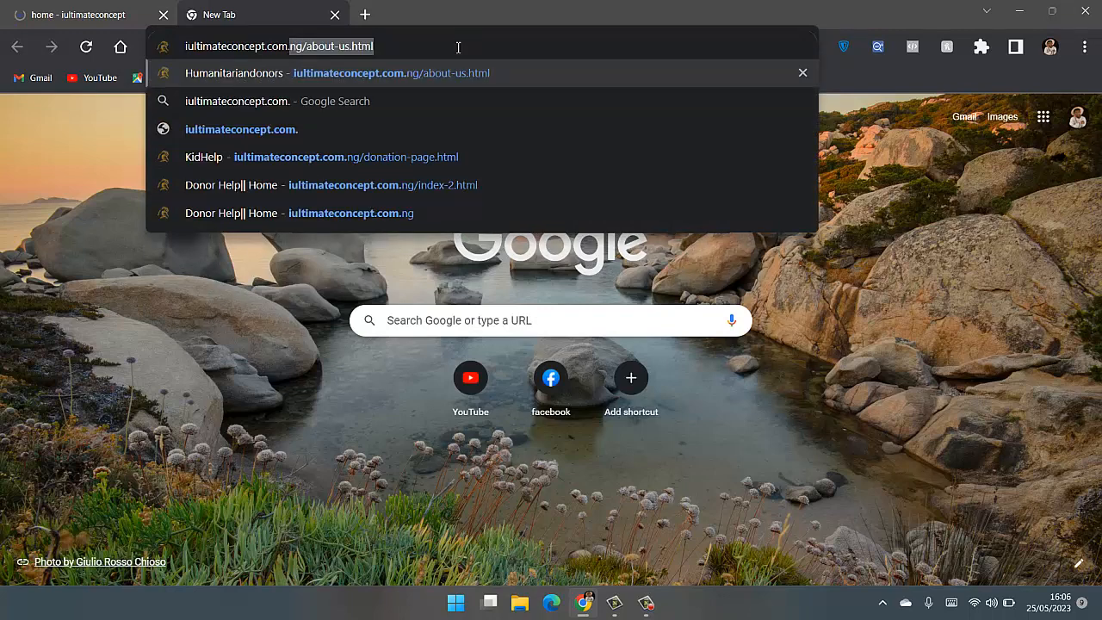
pyautogui.click(356, 160)
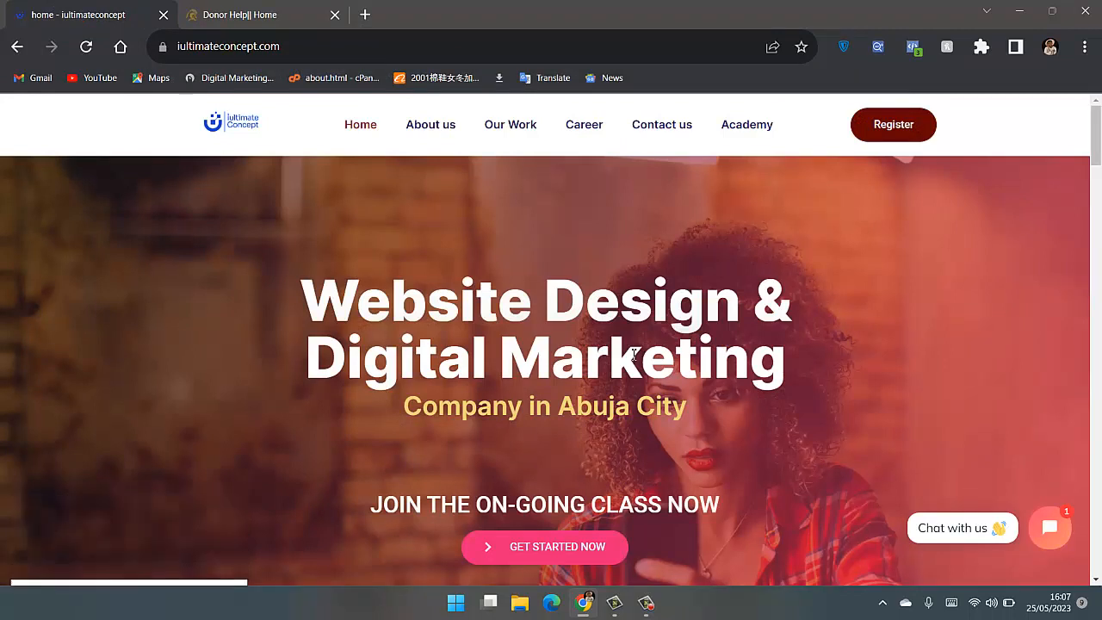
# - Check the connection security and certificate details of iultimateconcept.com
pyautogui.click(163, 48)
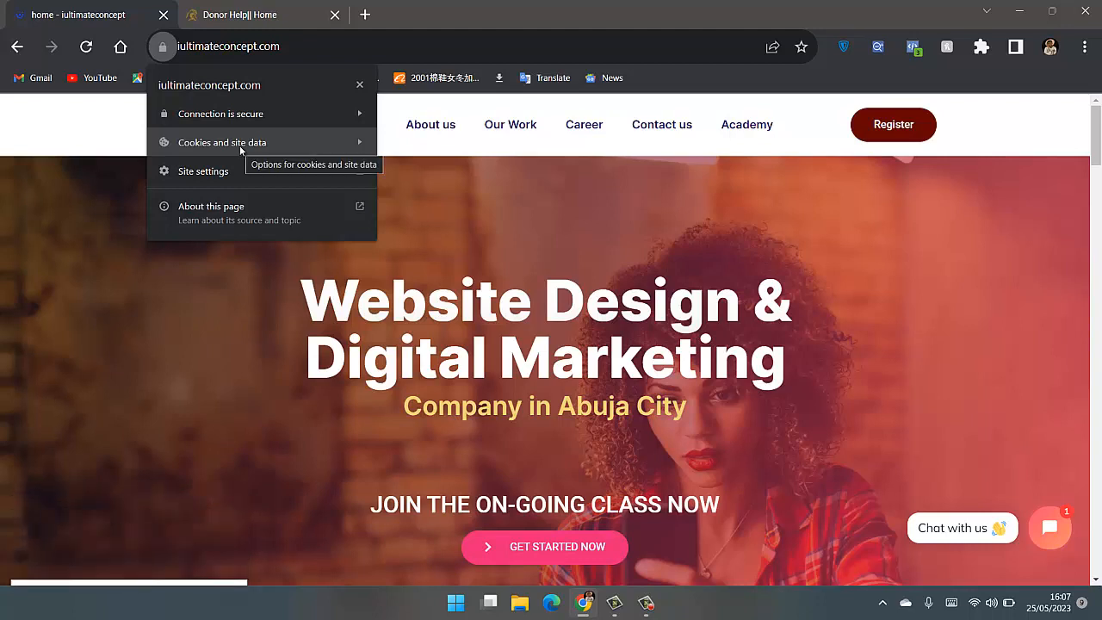
pyautogui.click(182, 119)
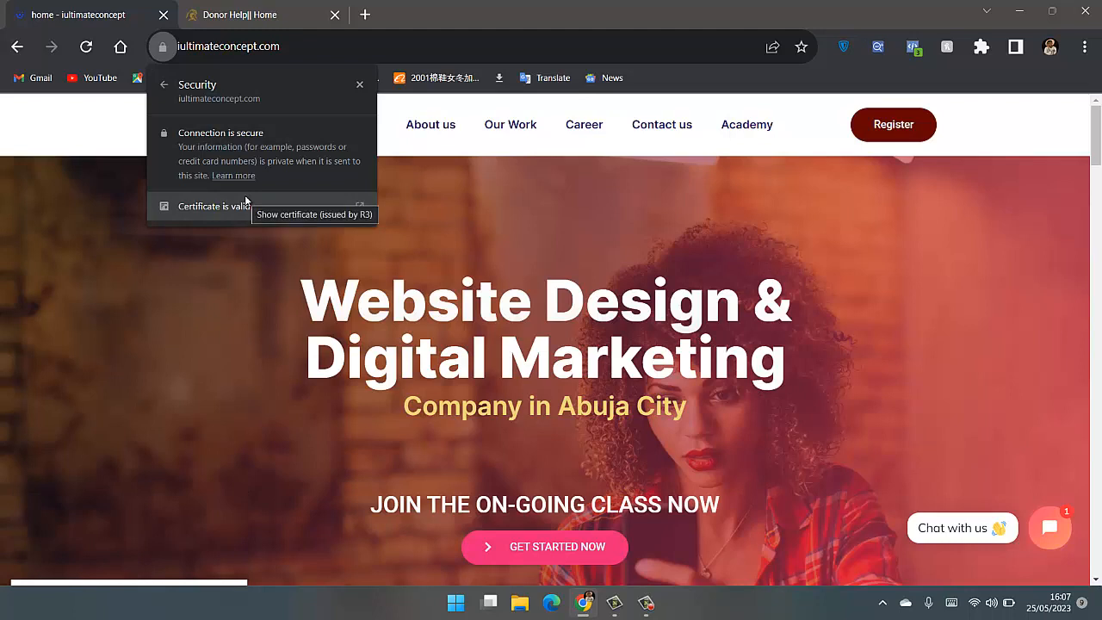
pyautogui.click(479, 179)
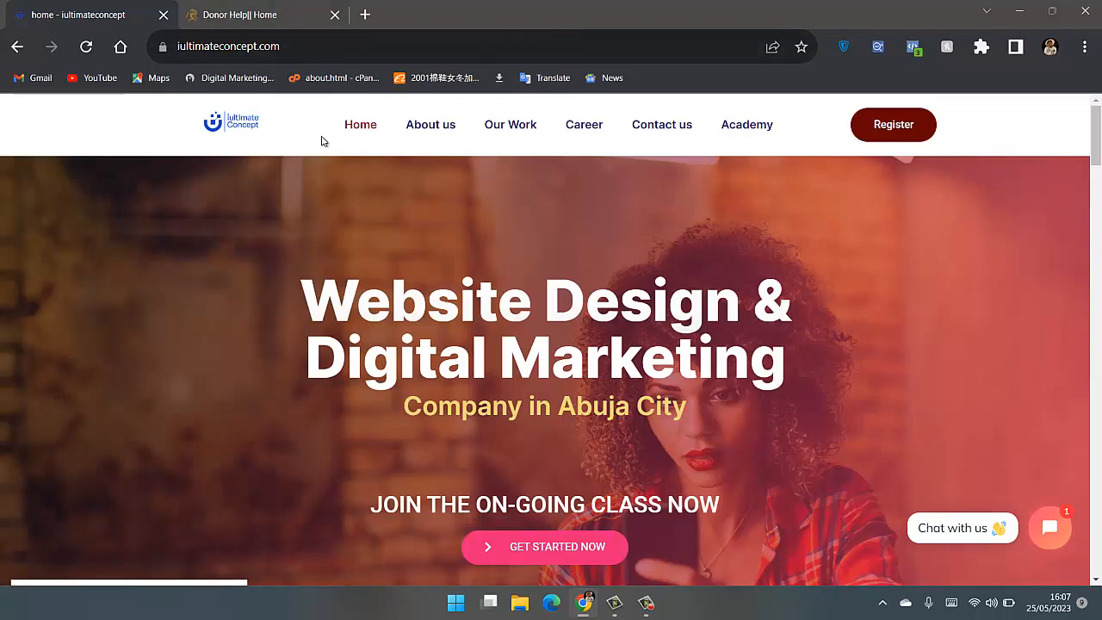
# - Check the connection security of iultimateconcept.com.ng and read Chrome's help page on security symbols
pyautogui.click(255, 18)
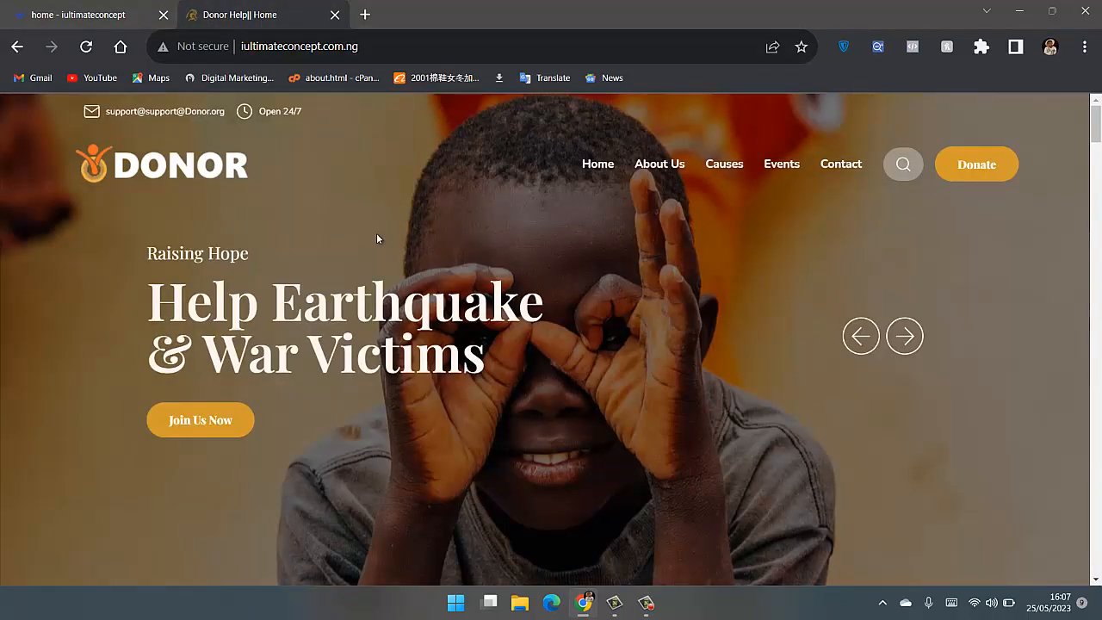
pyautogui.click(188, 50)
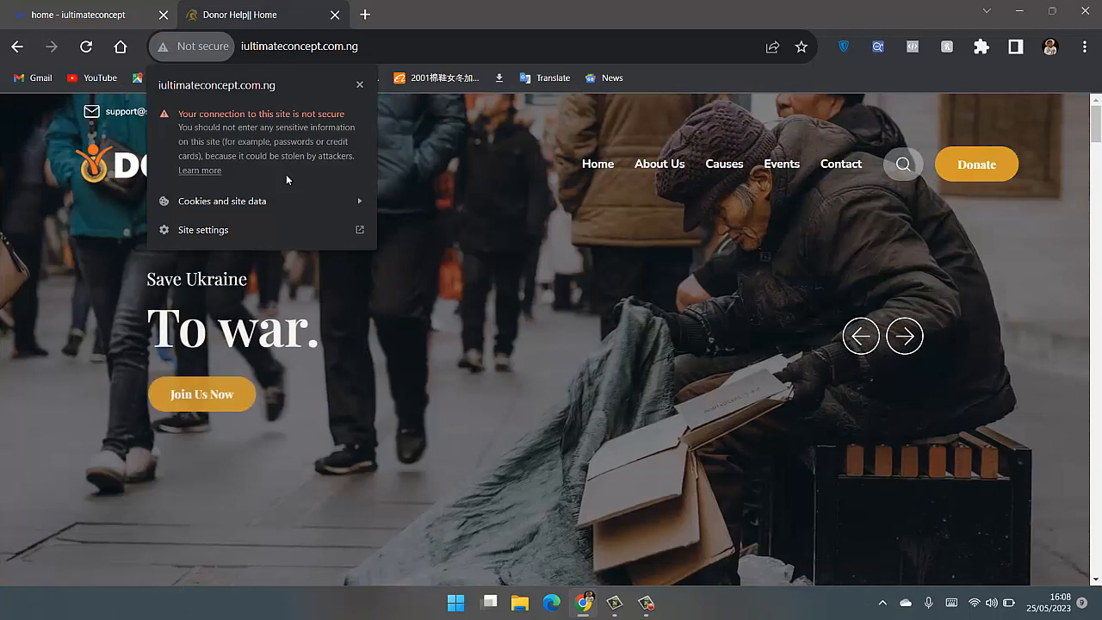
pyautogui.click(207, 171)
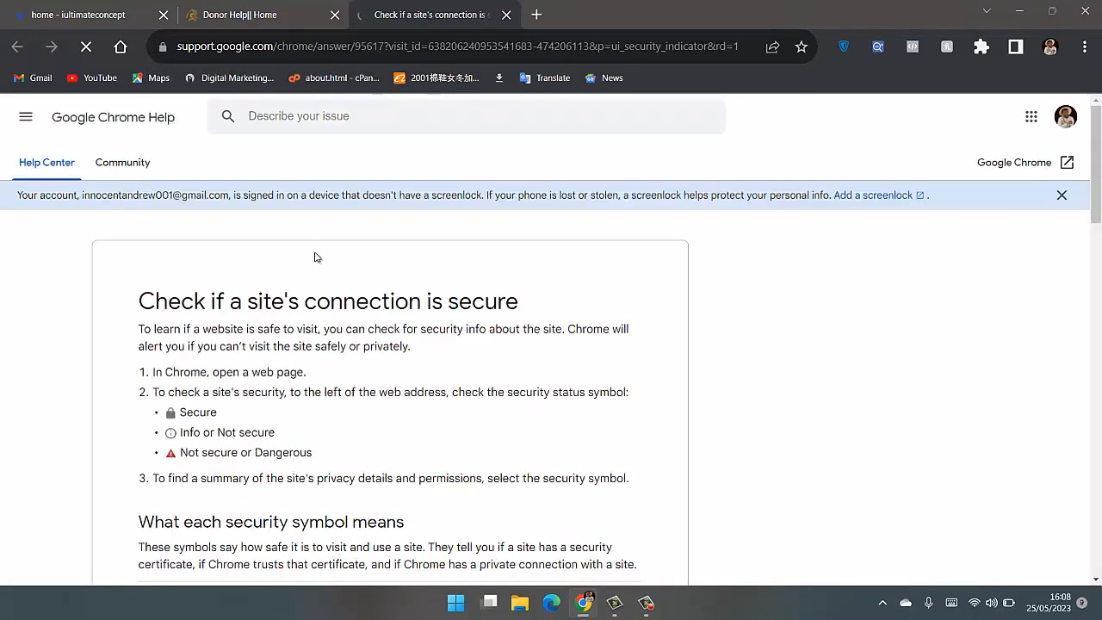
pyautogui.scroll(-1, 215, 313)
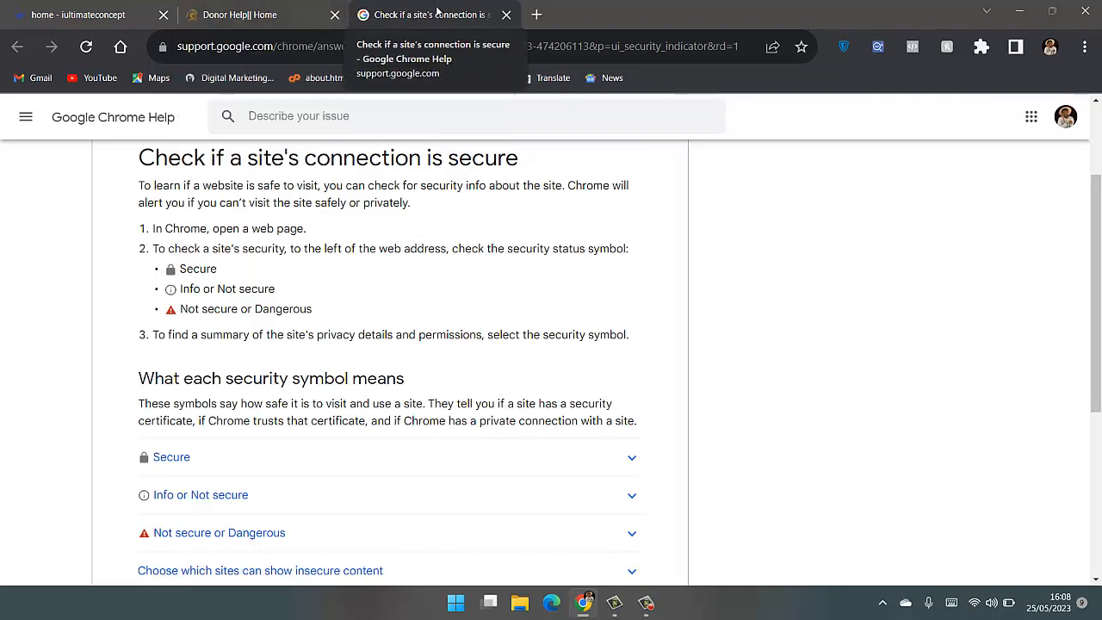
pyautogui.click(506, 14)
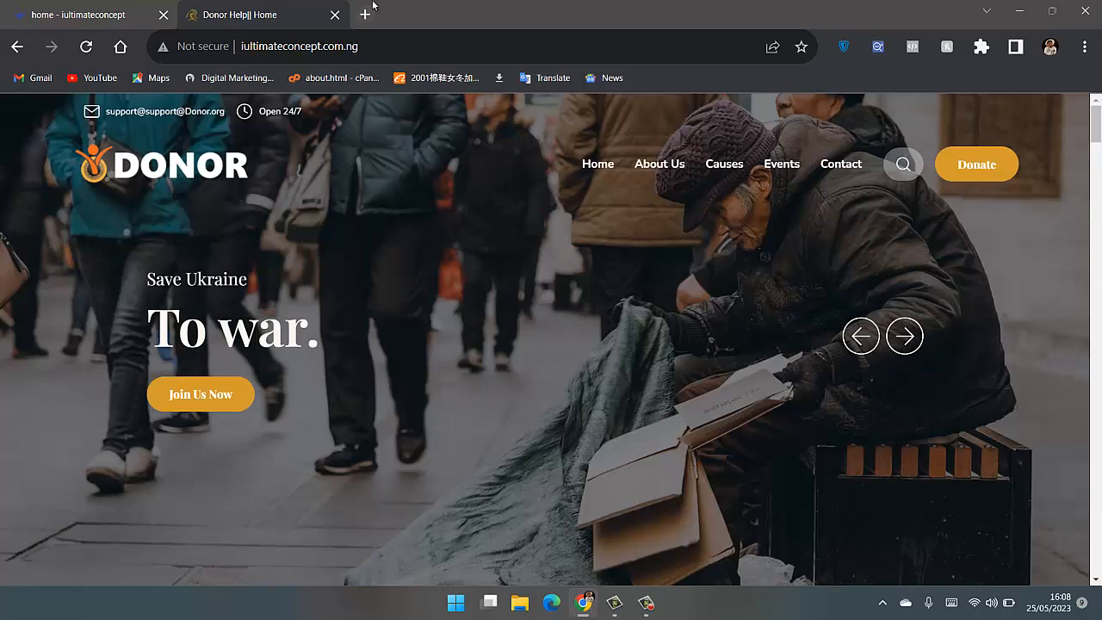
# - Search Google for "zero ssl certificate" in a new tab and open the ZeroSSL website
pyautogui.click(365, 15)
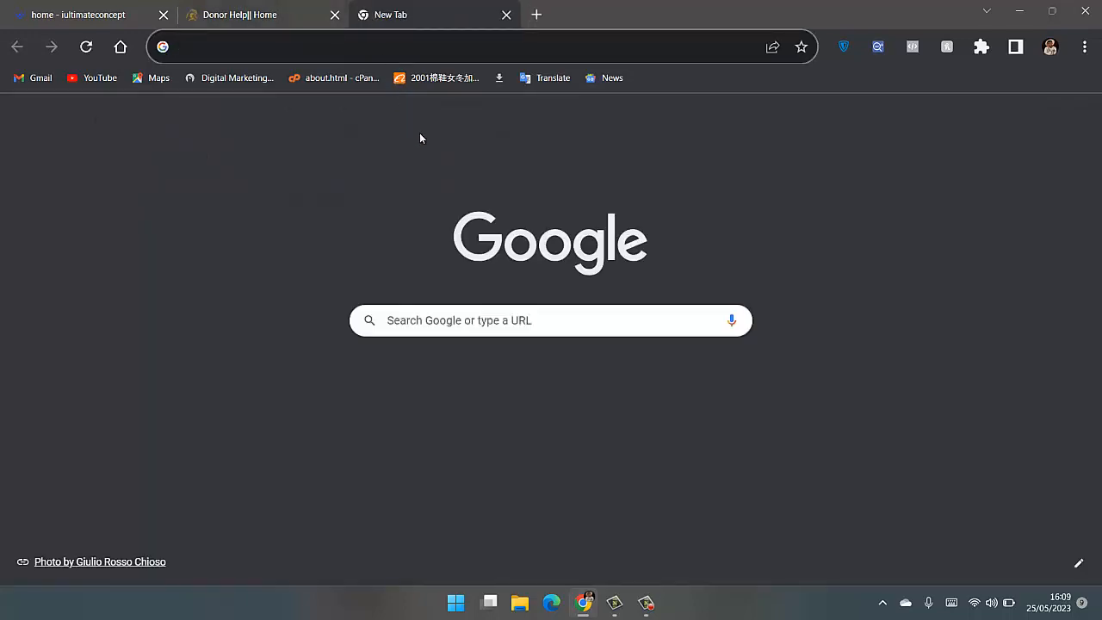
pyautogui.write('zer')
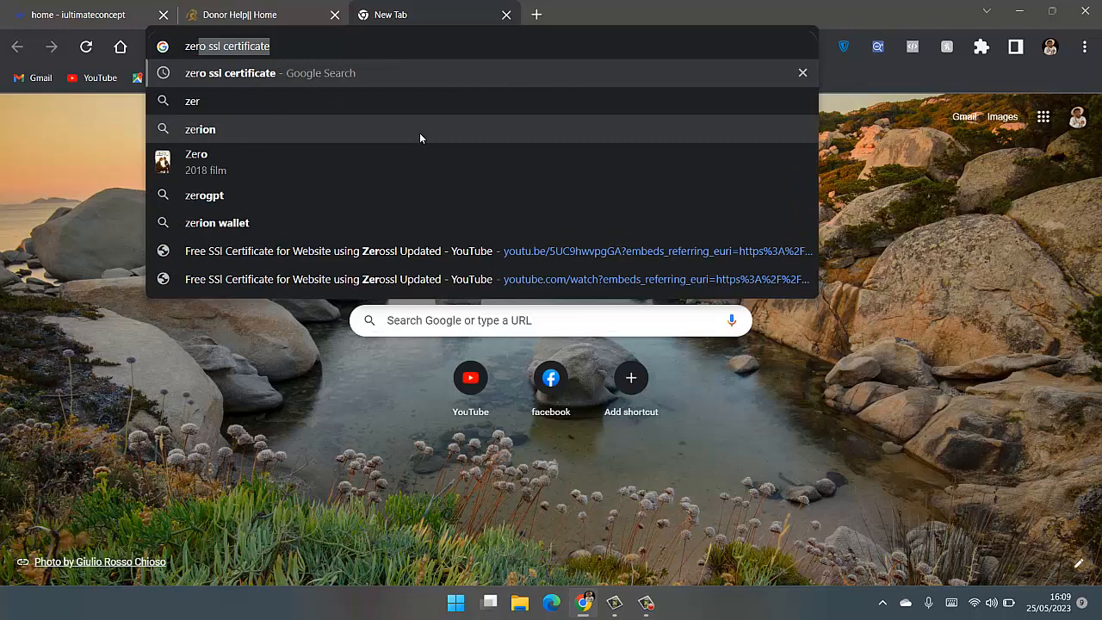
pyautogui.press('Return')
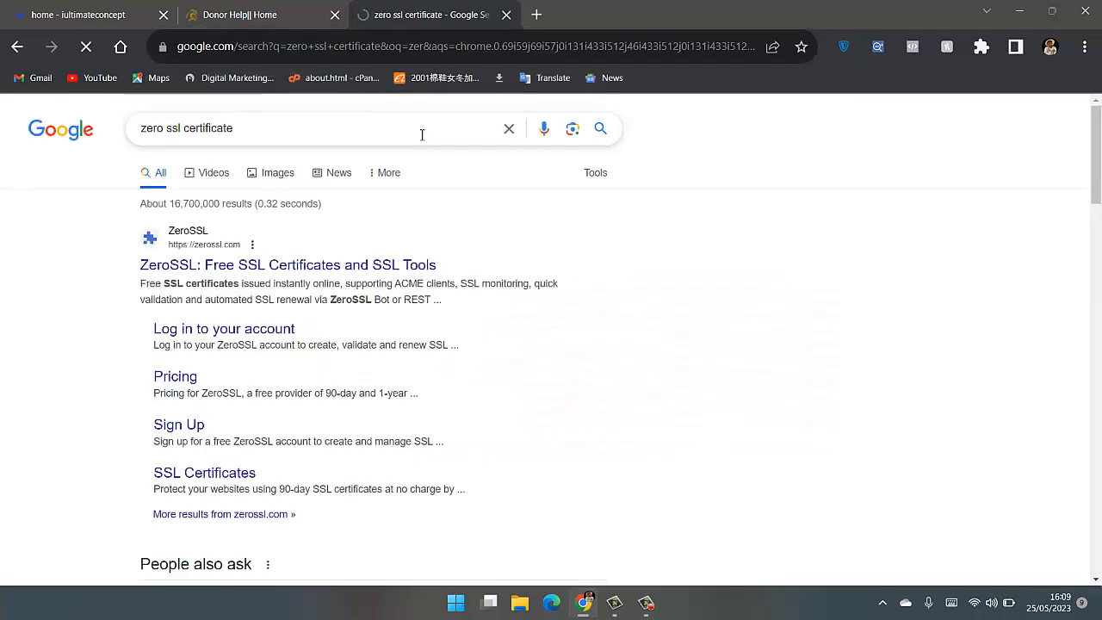
pyautogui.click(287, 269)
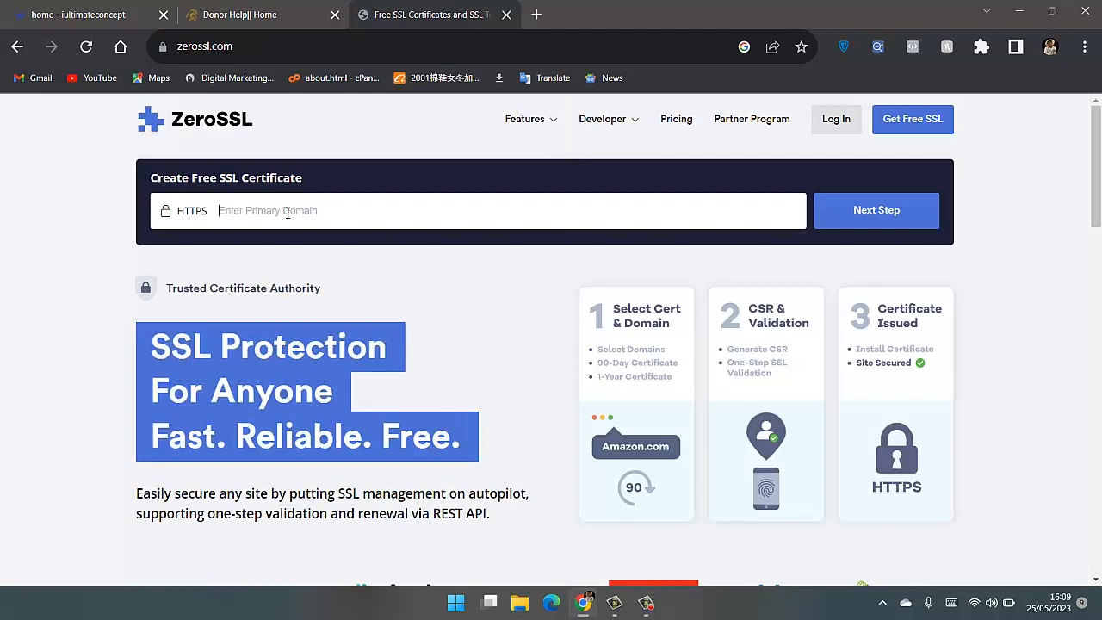
# - Copy the web address of the iultimateconcept.com.ng site for use as the certificate's primary domain
pyautogui.click(288, 211)
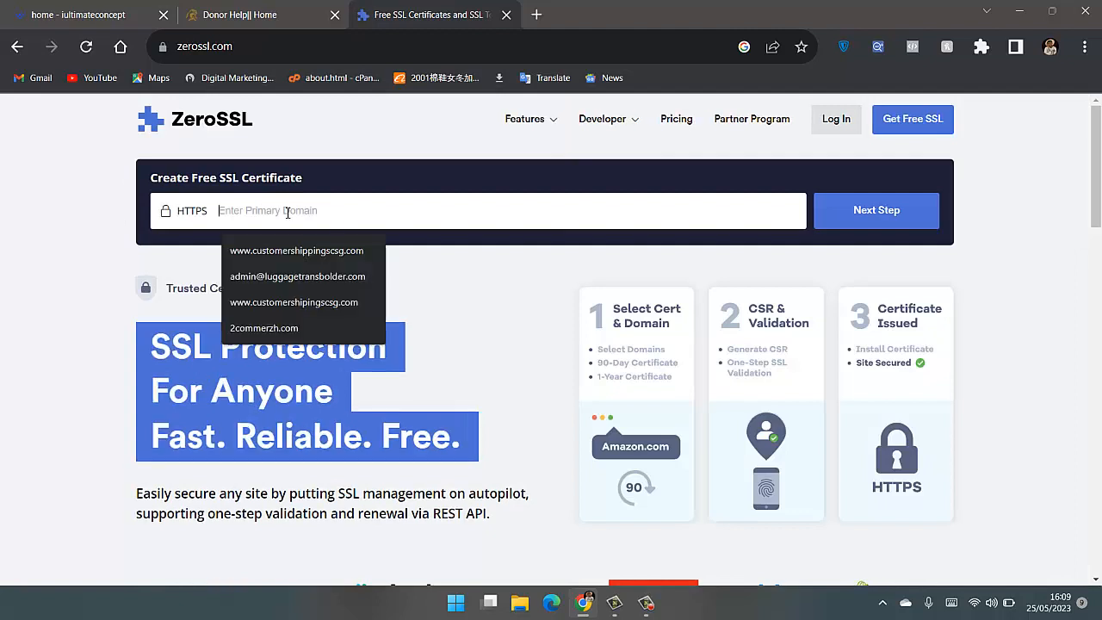
pyautogui.click(398, 148)
pyautogui.click(258, 15)
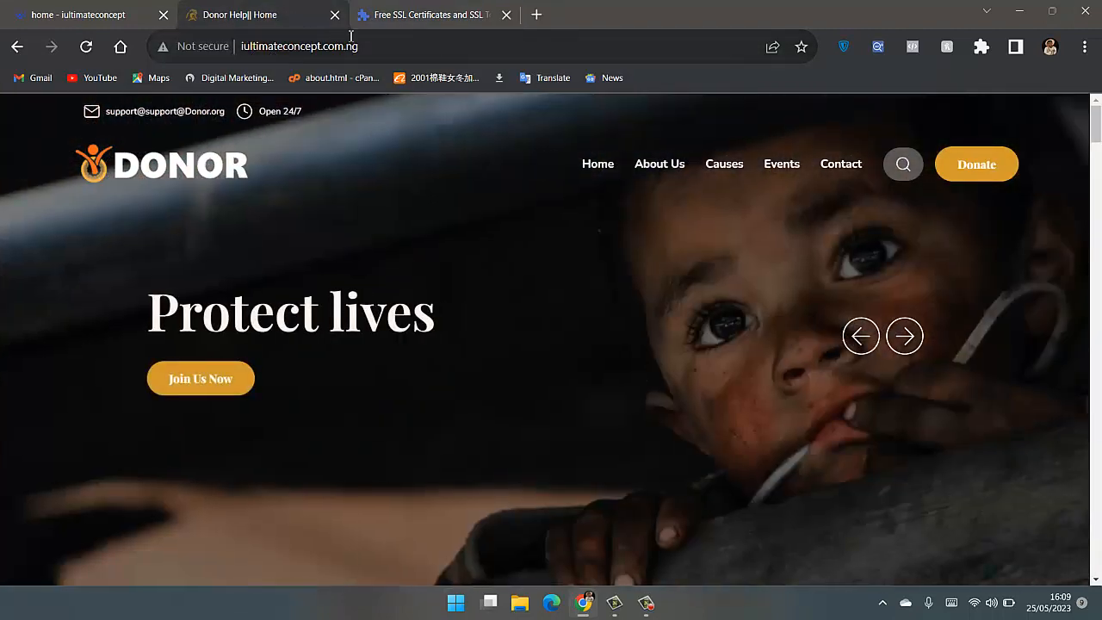
pyautogui.moveTo(358, 46); pyautogui.dragTo(242, 45)
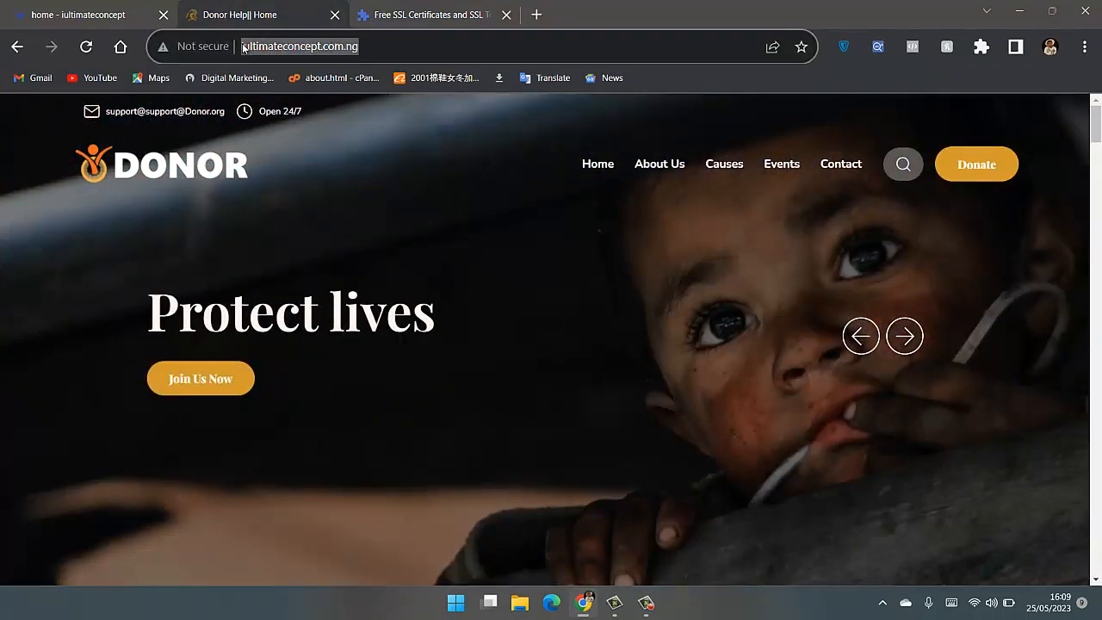
pyautogui.rightClick(263, 45)
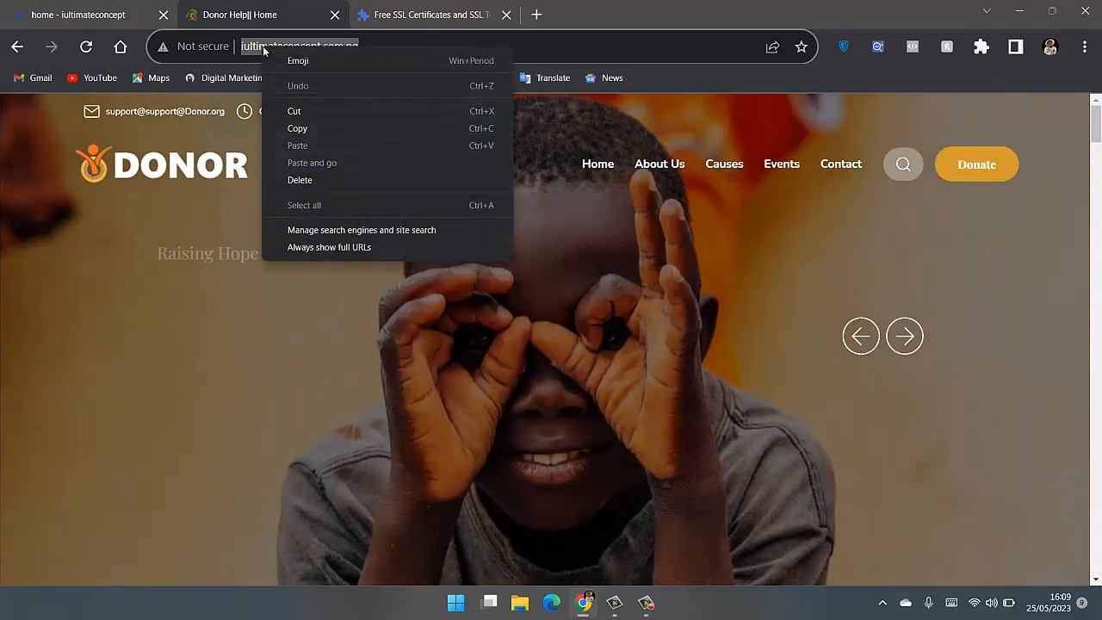
pyautogui.click(311, 129)
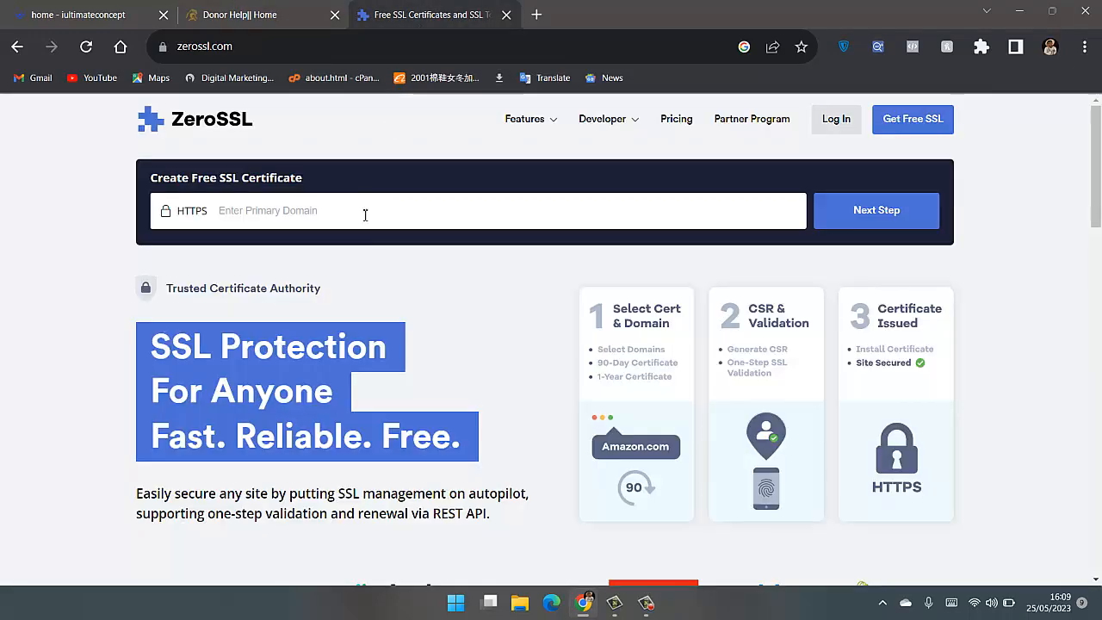
pyautogui.click(446, 10)
pyautogui.click(297, 211)
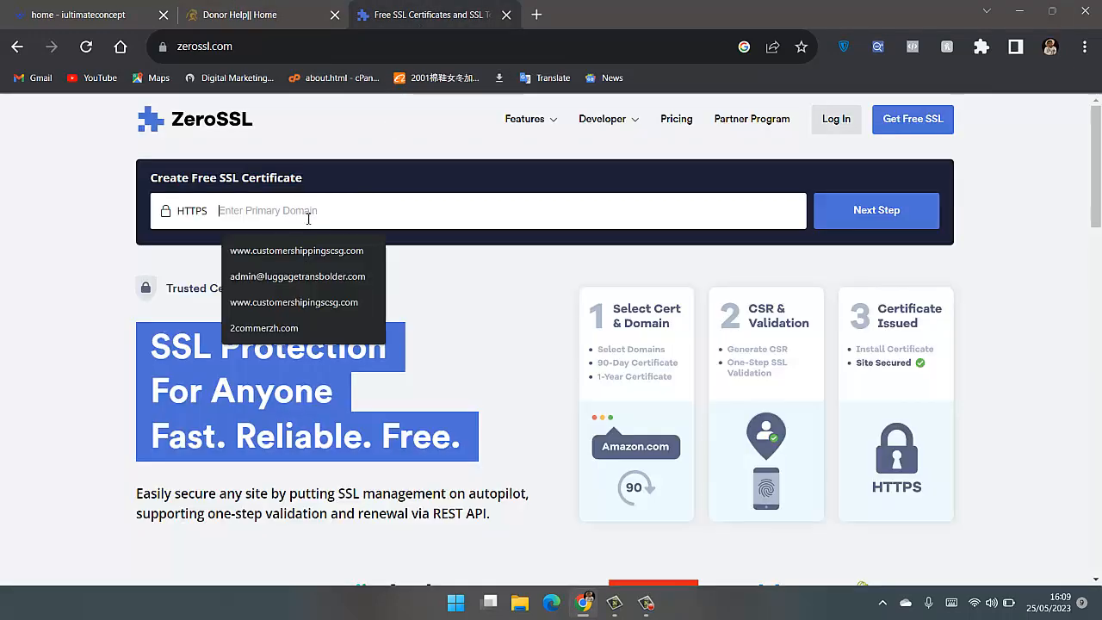
pyautogui.hotkey('ctrl', 'v')
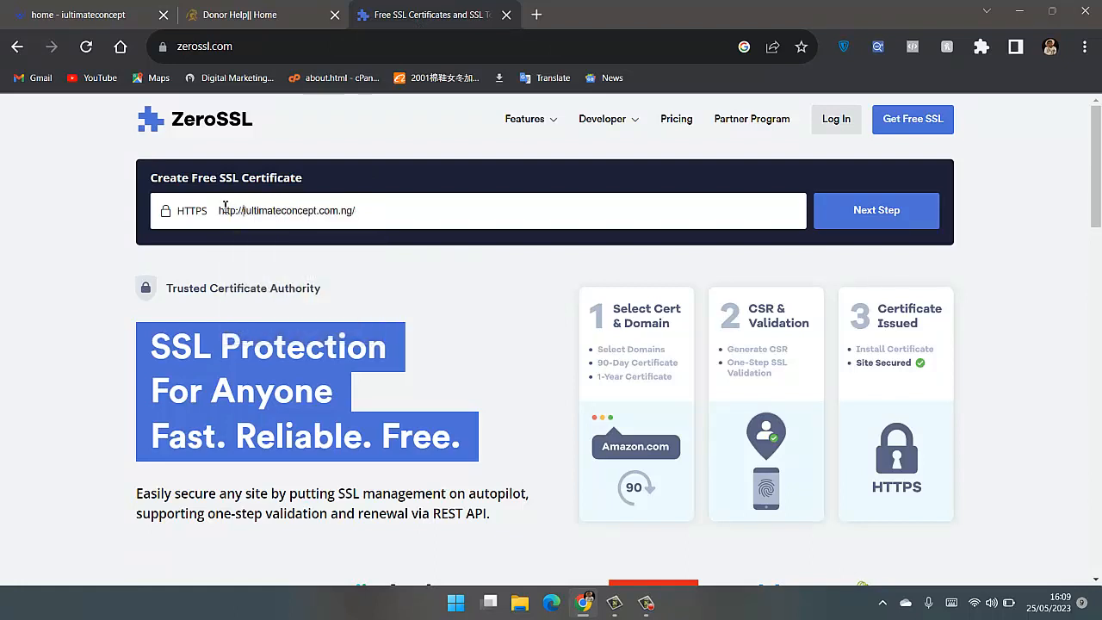
pyautogui.moveTo(245, 210); pyautogui.dragTo(203, 211)
pyautogui.press('BackSpace')
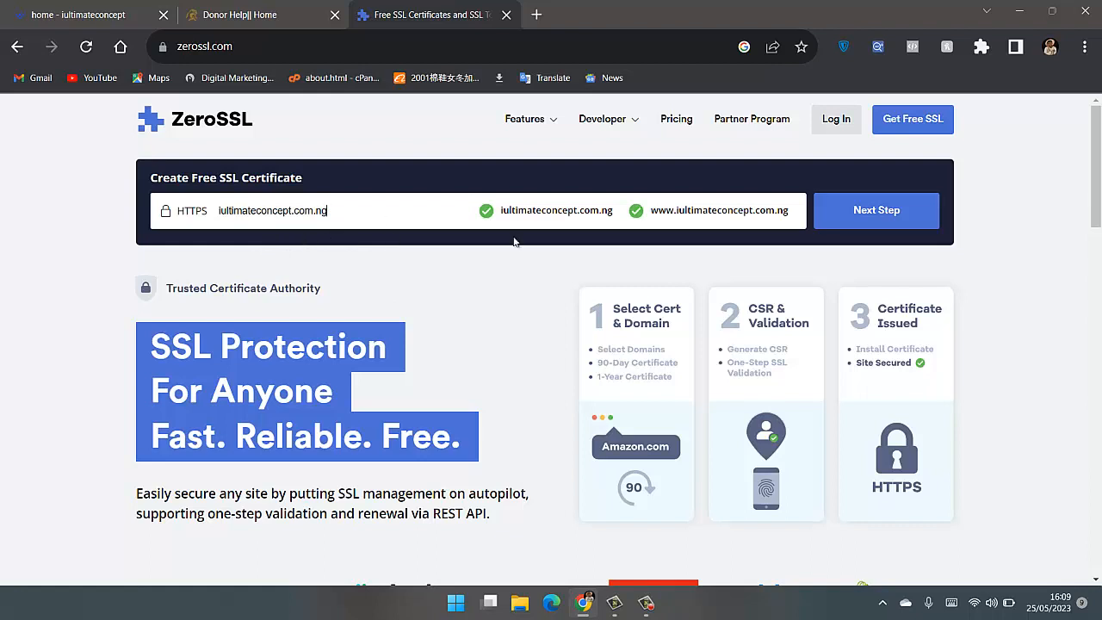
pyautogui.click(902, 215)
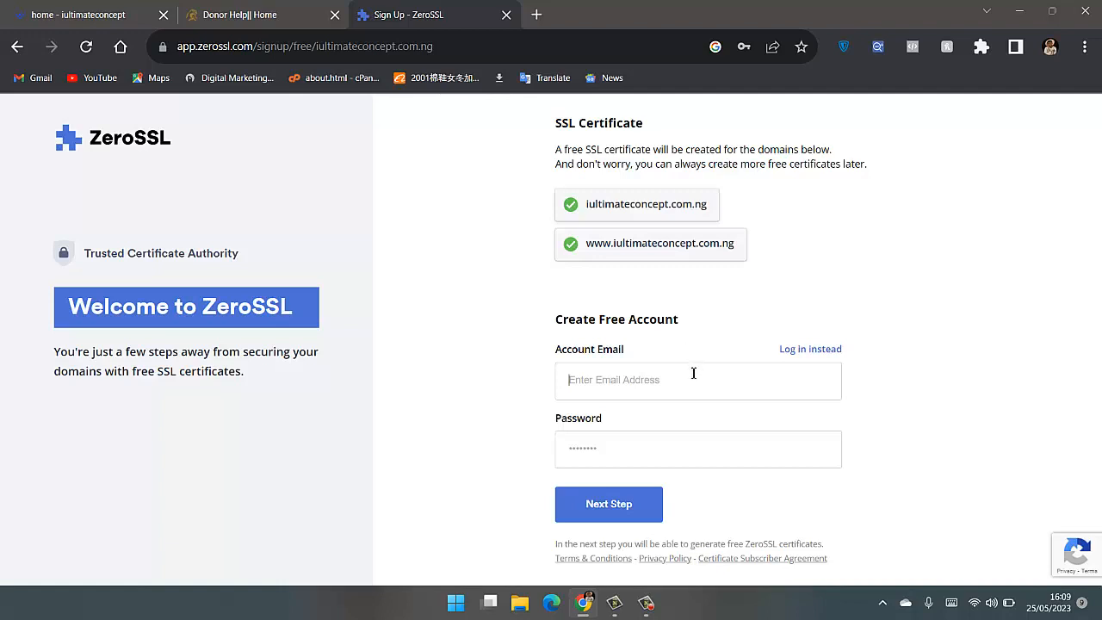
pyautogui.click(693, 373)
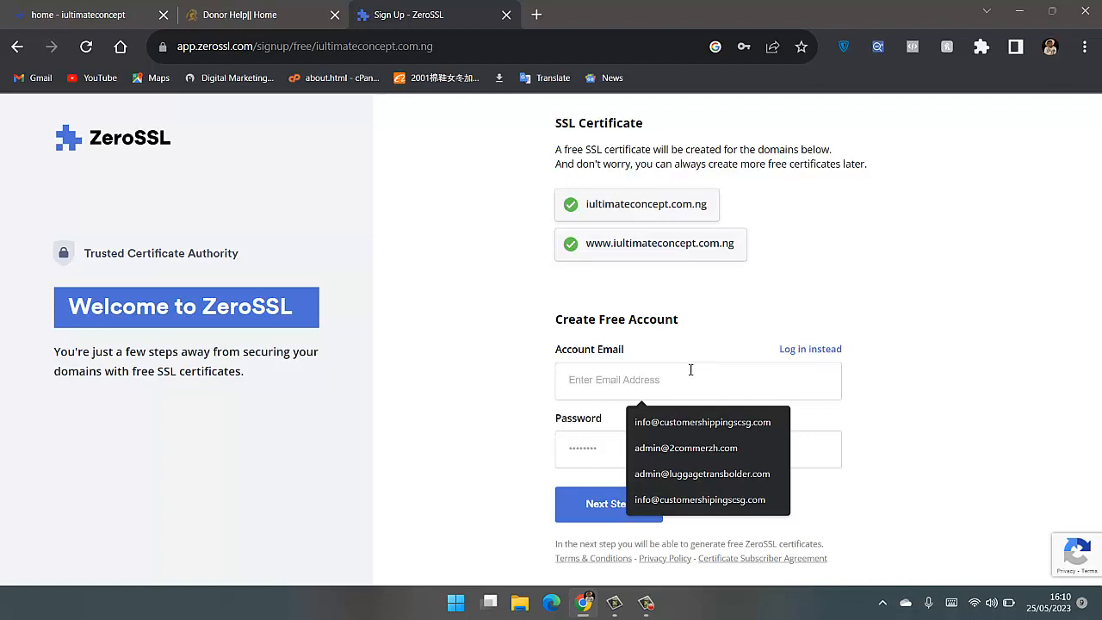
pyautogui.click(680, 315)
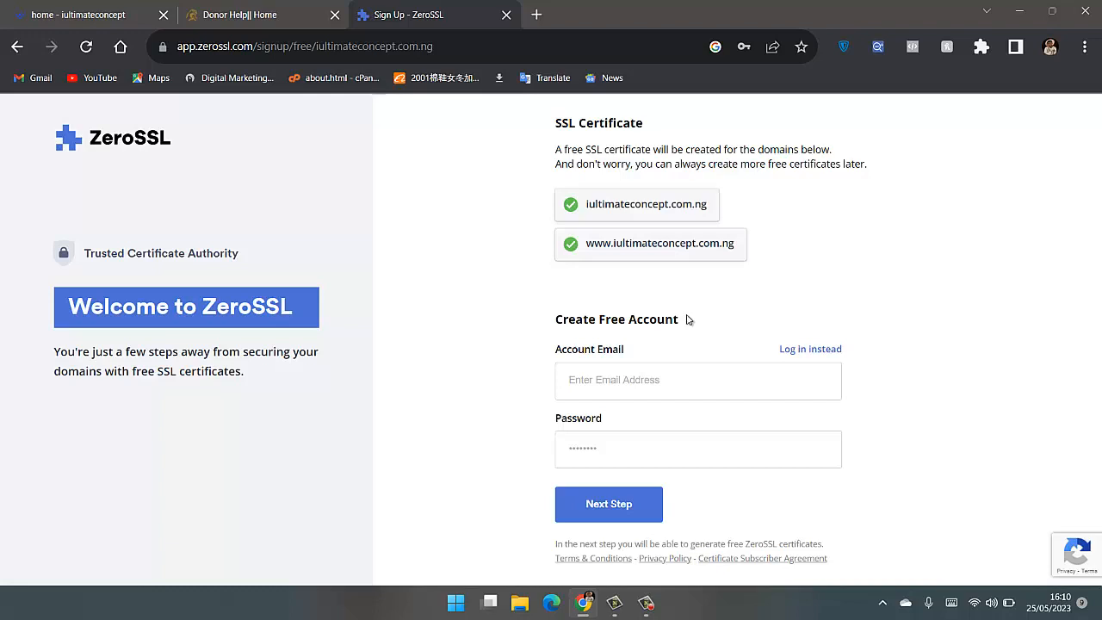
pyautogui.click(482, 378)
# - Open Gmail in a new tab and copy the email address of the account intended for the ZeroSSL sign-up
pyautogui.click(536, 15)
pyautogui.write('inn')
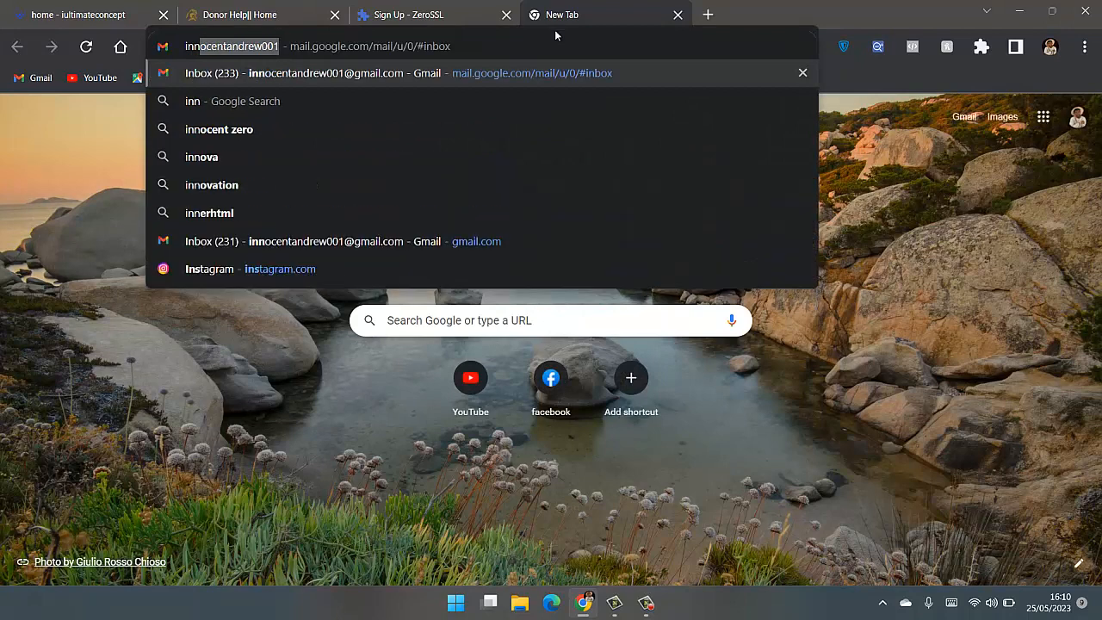
pyautogui.press('Return')
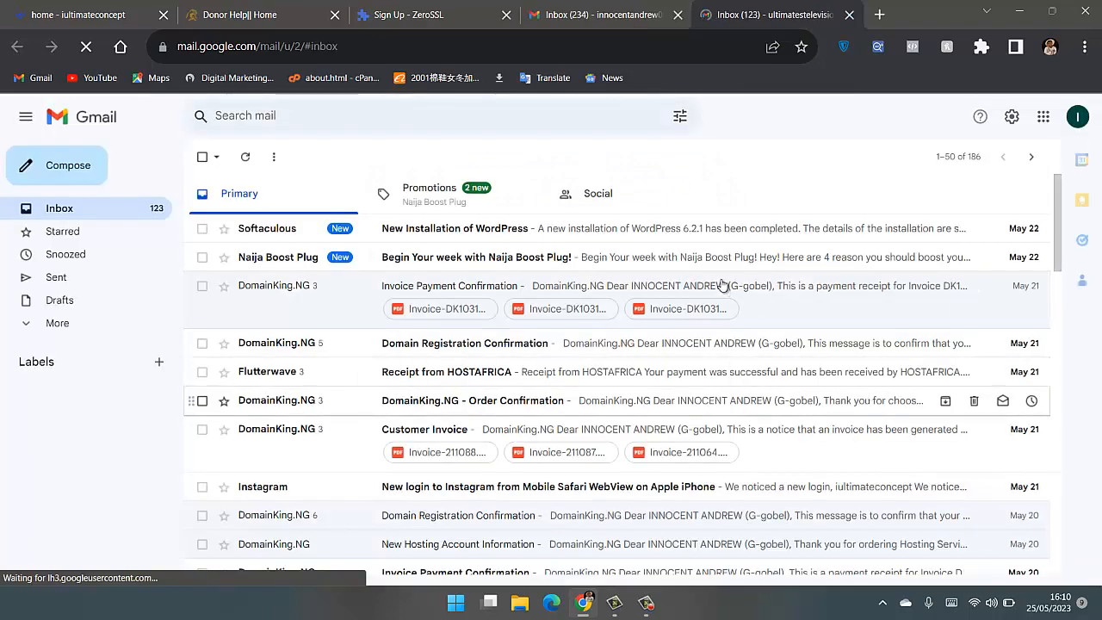
pyautogui.click(1077, 116)
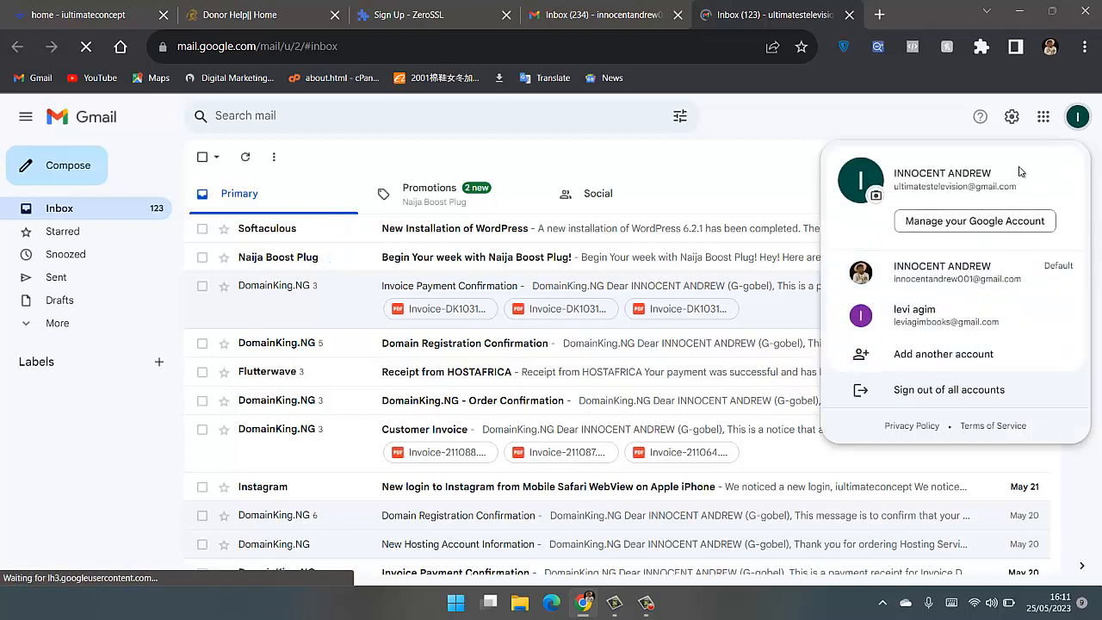
pyautogui.moveTo(997, 194); pyautogui.dragTo(895, 189)
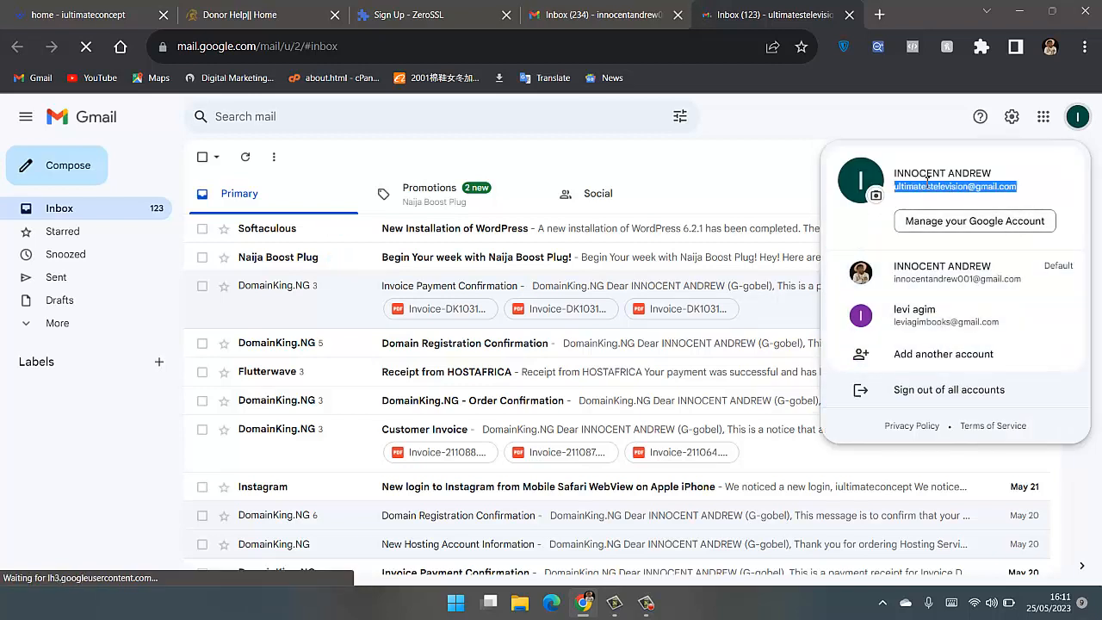
pyautogui.rightClick(928, 183)
pyautogui.click(775, 198)
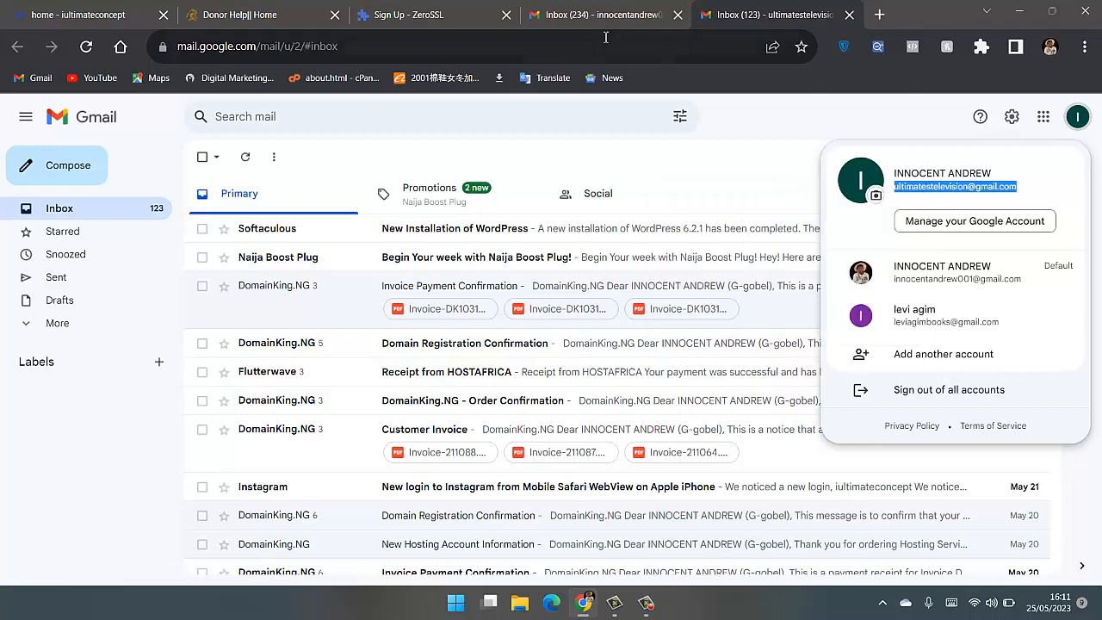
# - Enter the copied address as the account email in the ZeroSSL sign-up form
pyautogui.click(584, 20)
pyautogui.click(438, 10)
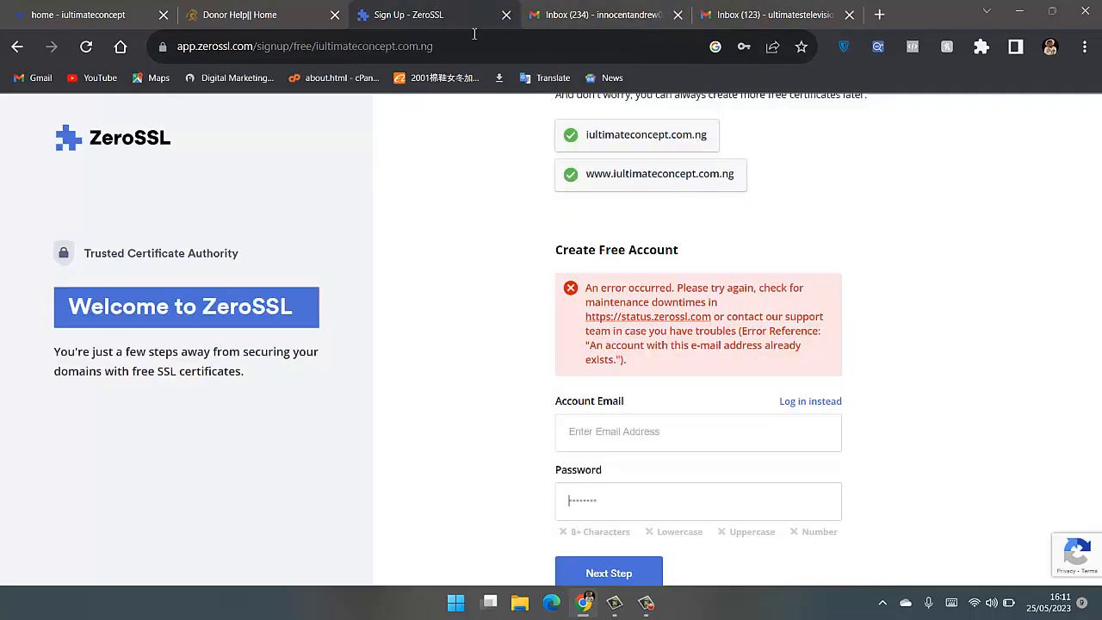
pyautogui.click(656, 435)
pyautogui.hotkey('ctrl', 'v')
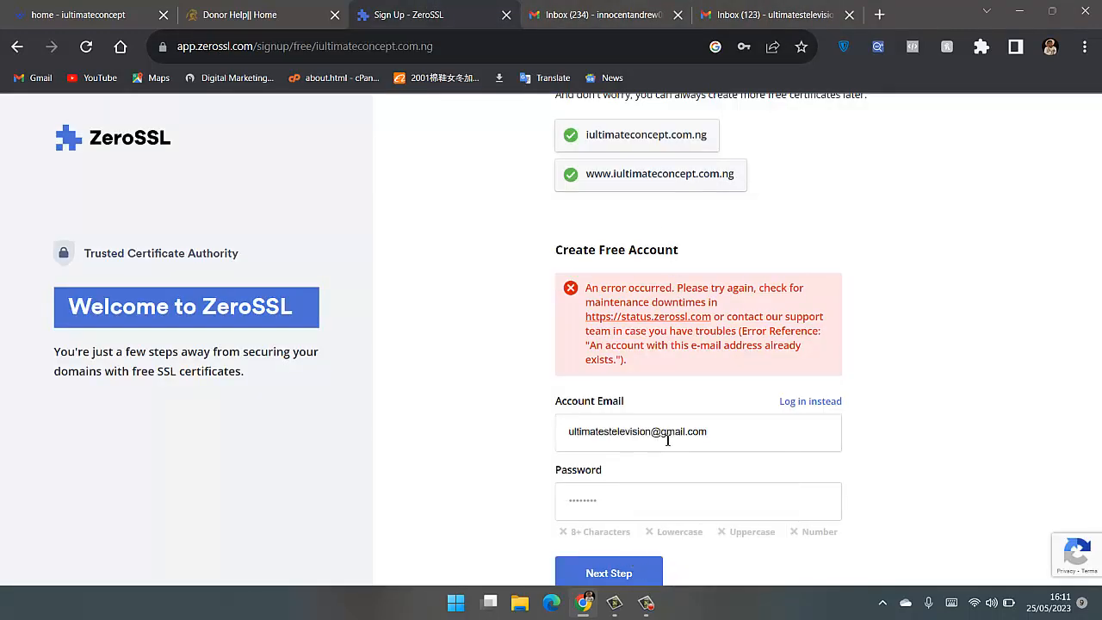
# - Enter an account password that meets all the listed requirements and submit the ZeroSSL sign-up
pyautogui.click(669, 496)
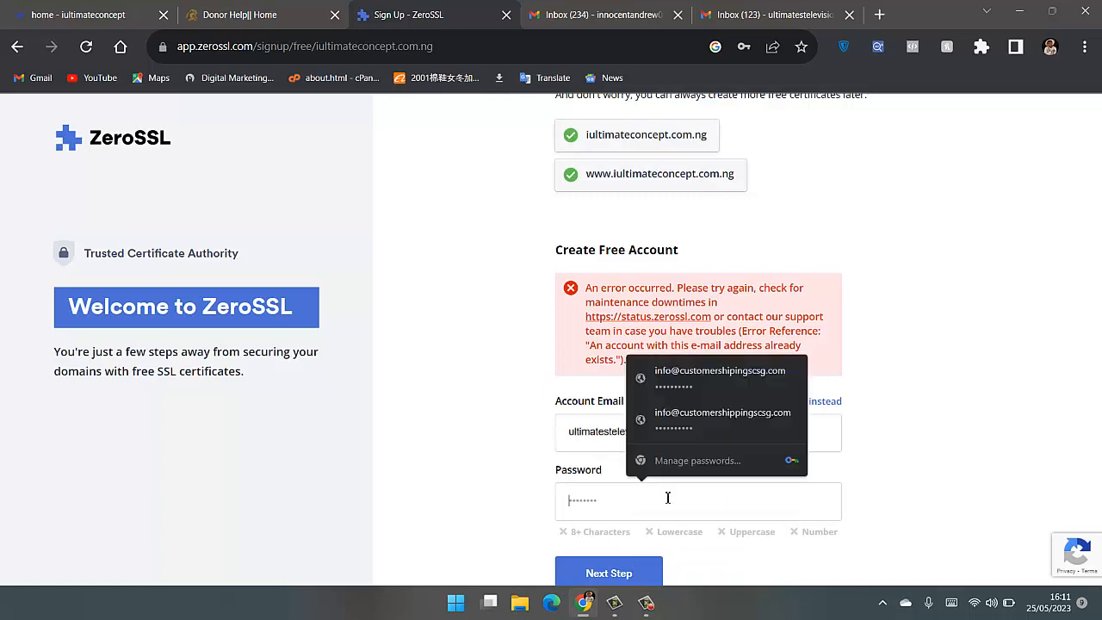
pyautogui.click(993, 418)
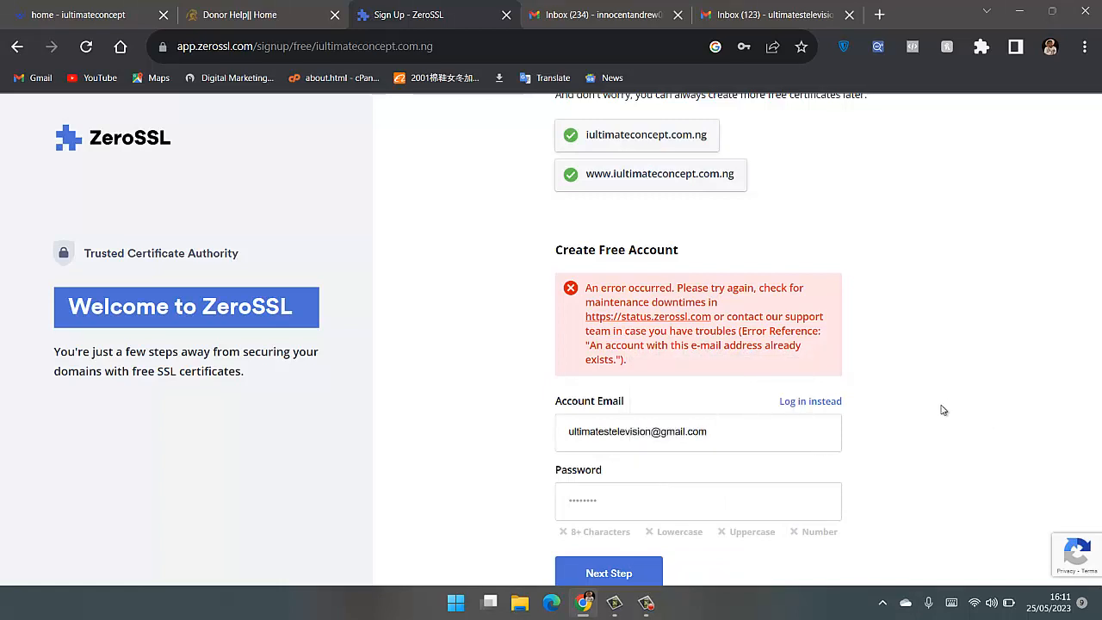
pyautogui.click(664, 500)
pyautogui.write('••••••••••')
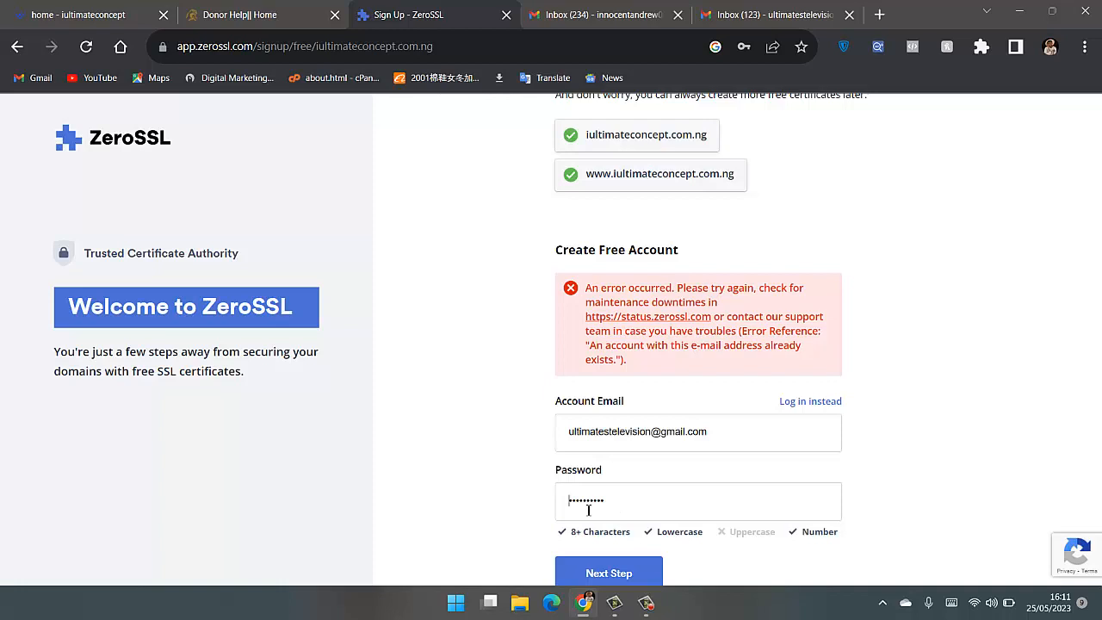
pyautogui.write('•')
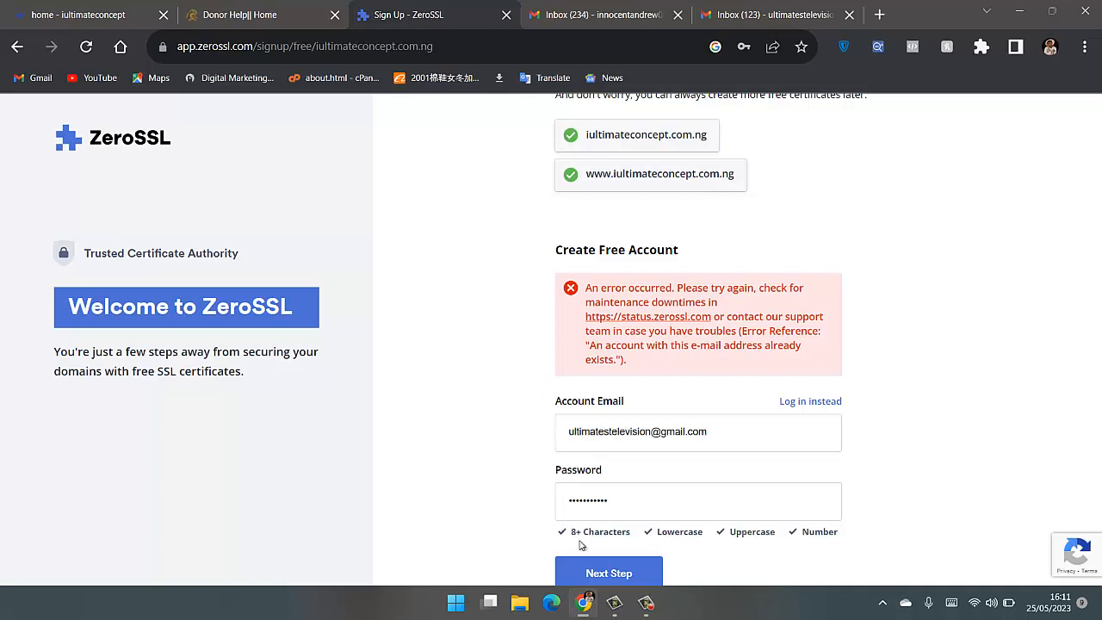
pyautogui.click(636, 576)
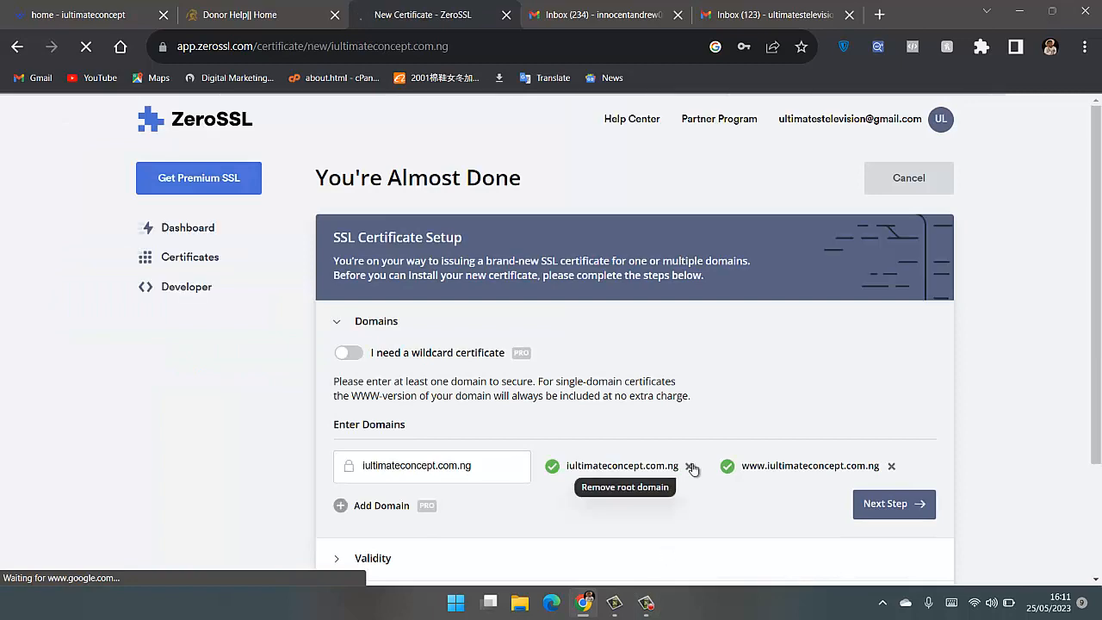
# - Reload the Gmail inbox and check the Promotions, Social and Primary categories for new mail
pyautogui.click(766, 12)
pyautogui.click(750, 203)
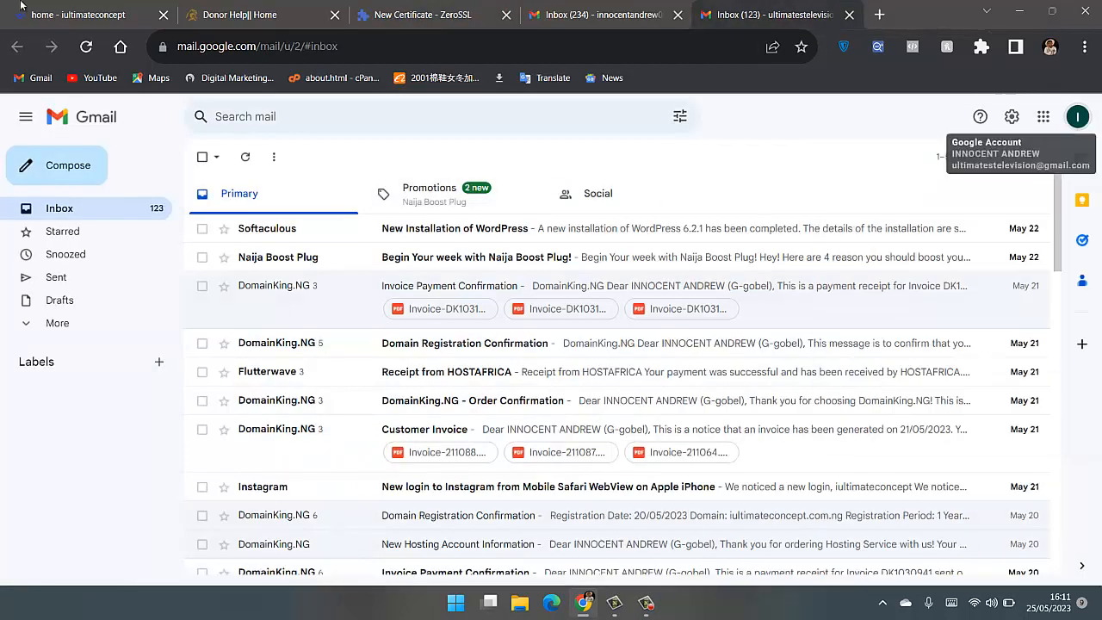
pyautogui.click(86, 46)
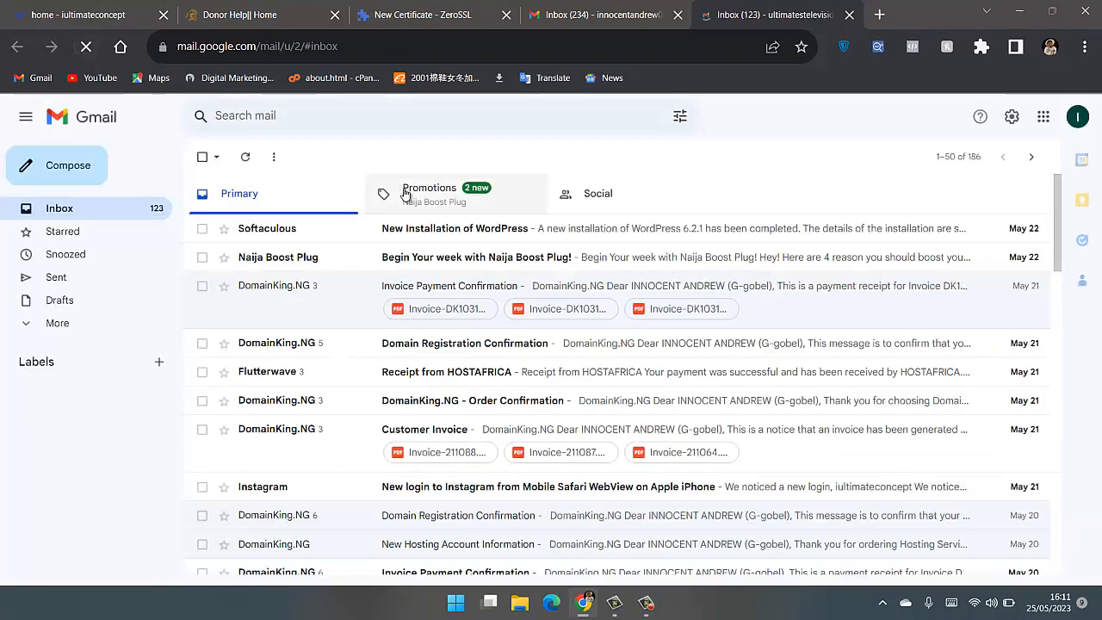
pyautogui.click(405, 193)
pyautogui.click(572, 193)
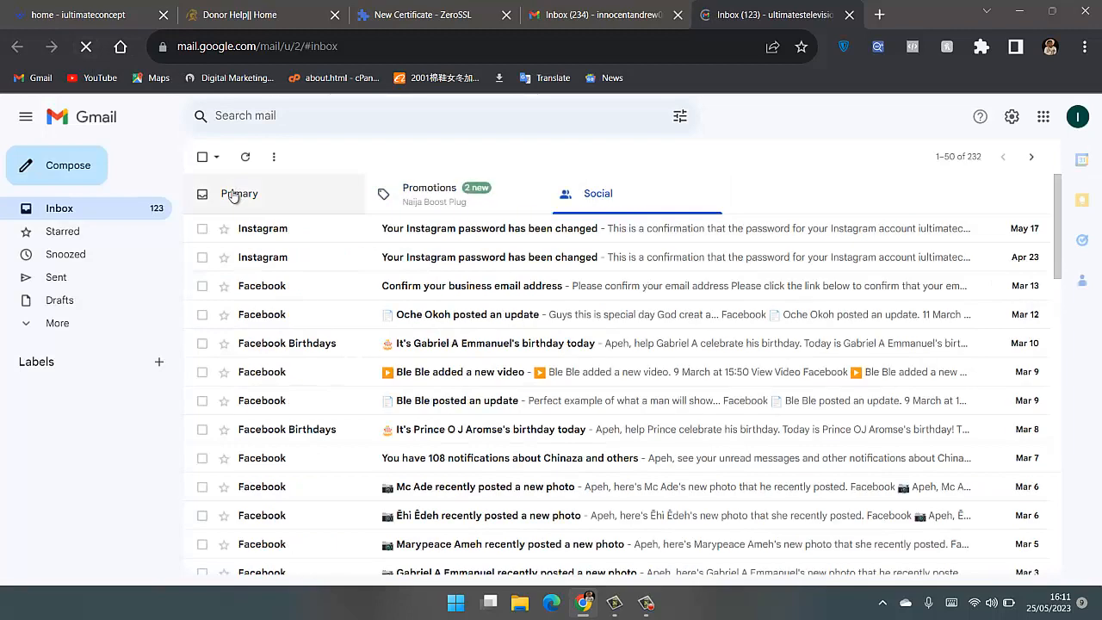
pyautogui.click(234, 194)
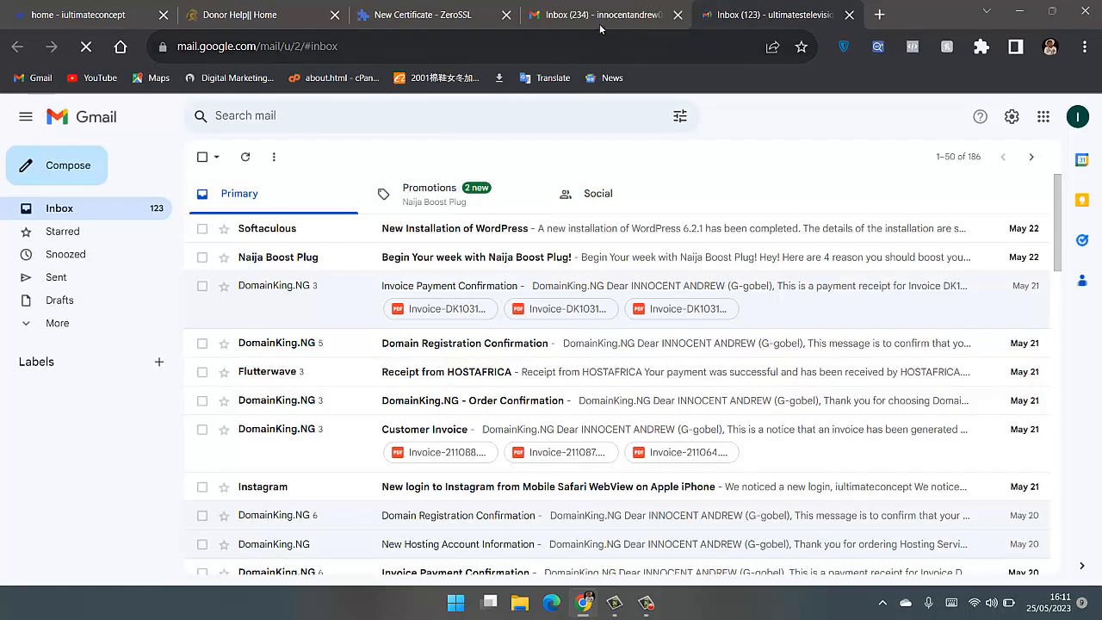
# - Return to the ZeroSSL certificate setup and accept iultimateconcept.com.ng and its www version as the certificate's domains
pyautogui.click(405, 15)
pyautogui.scroll(-1, 488, 376)
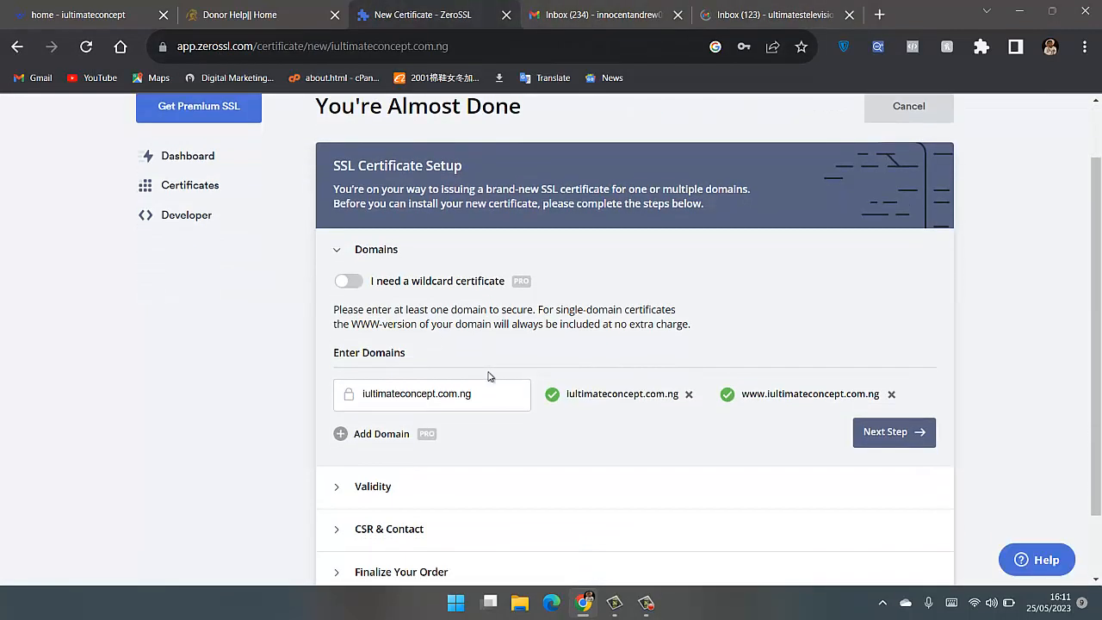
pyautogui.scroll(-1, 488, 376)
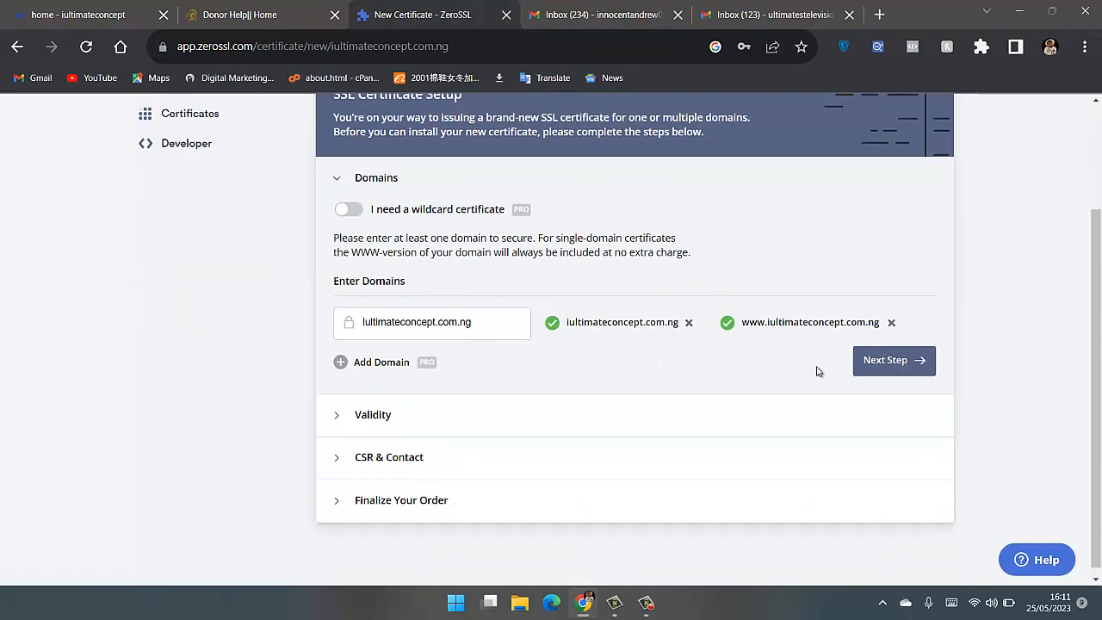
pyautogui.click(886, 364)
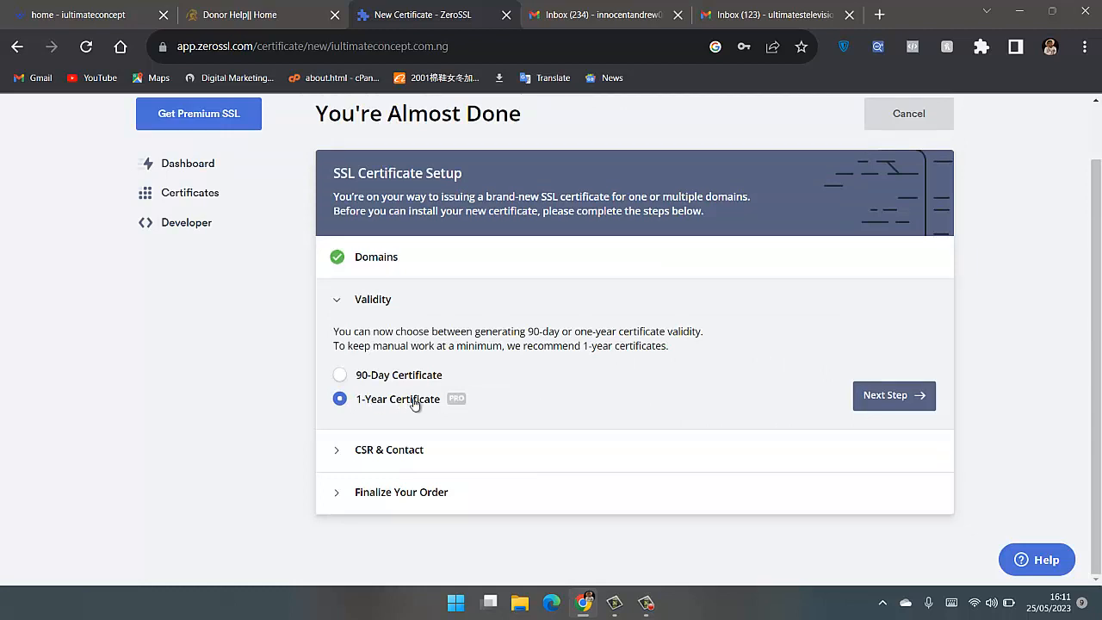
# - Set the certificate's validity to the 90-Day Certificate and continue to the CSR and contact settings
pyautogui.moveTo(461, 404)
pyautogui.click(341, 376)
pyautogui.click(884, 398)
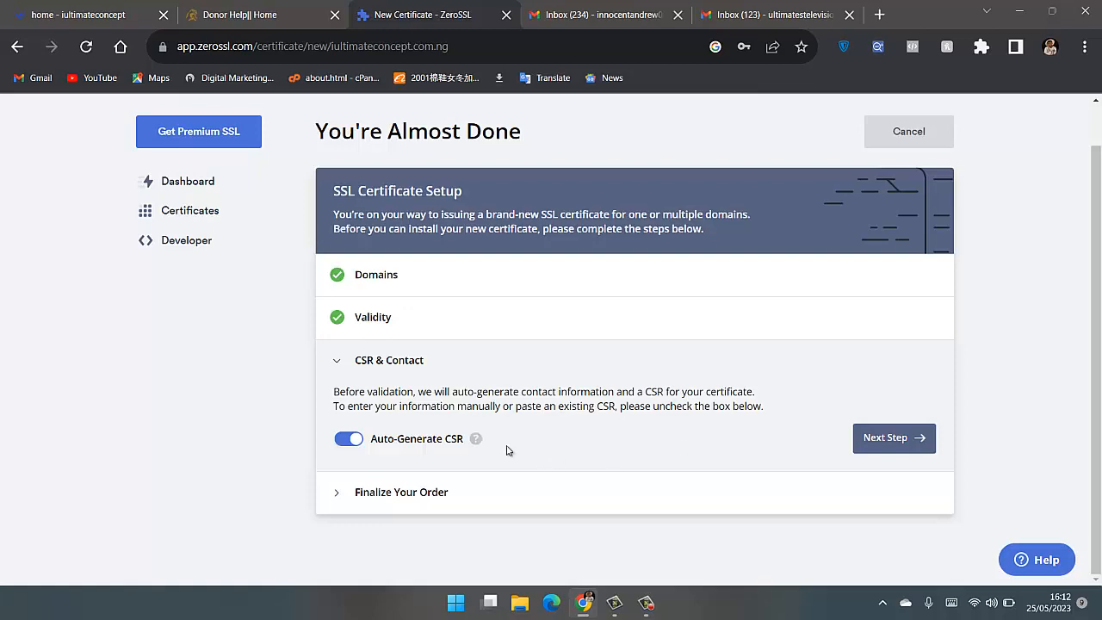
# - Keep the auto-generated CSR and the Free plan, and create the certificate
pyautogui.click(893, 443)
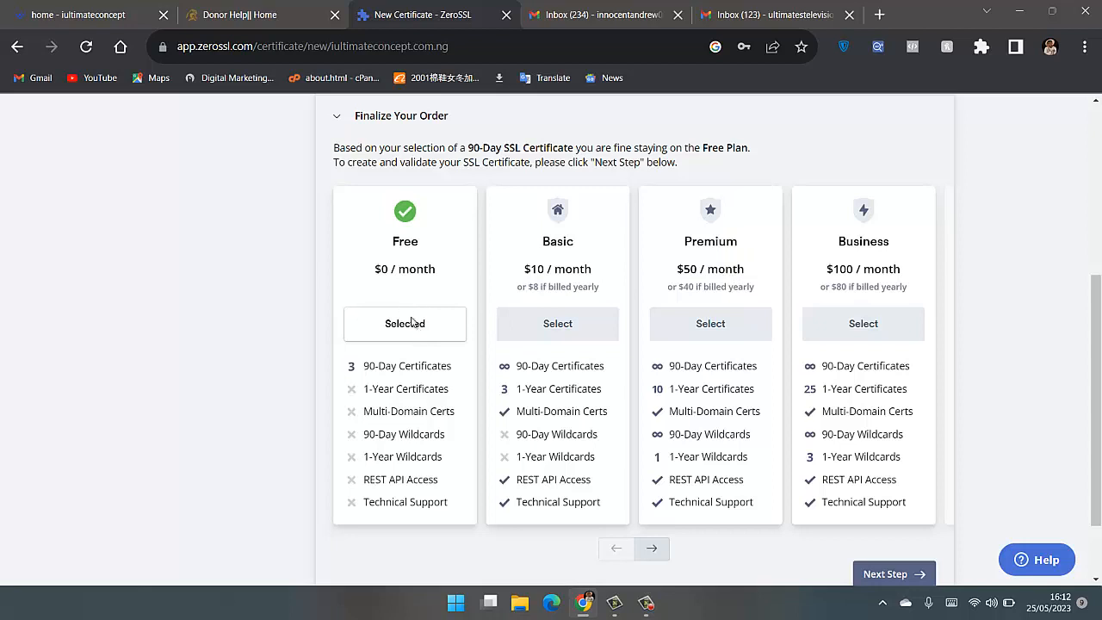
pyautogui.scroll(-2, 603, 413)
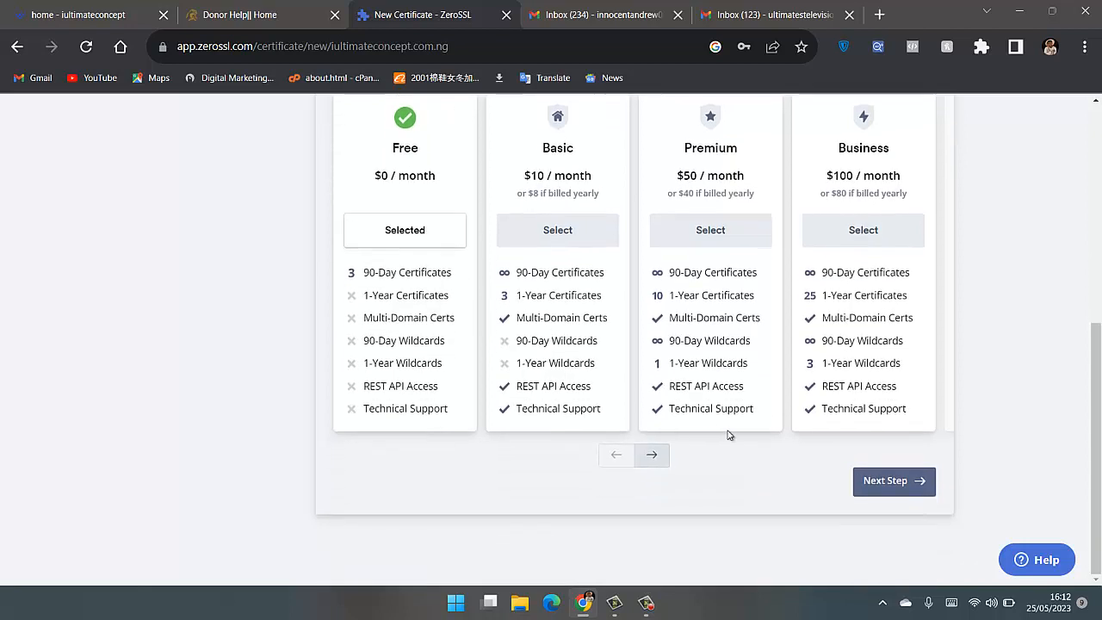
pyautogui.click(863, 481)
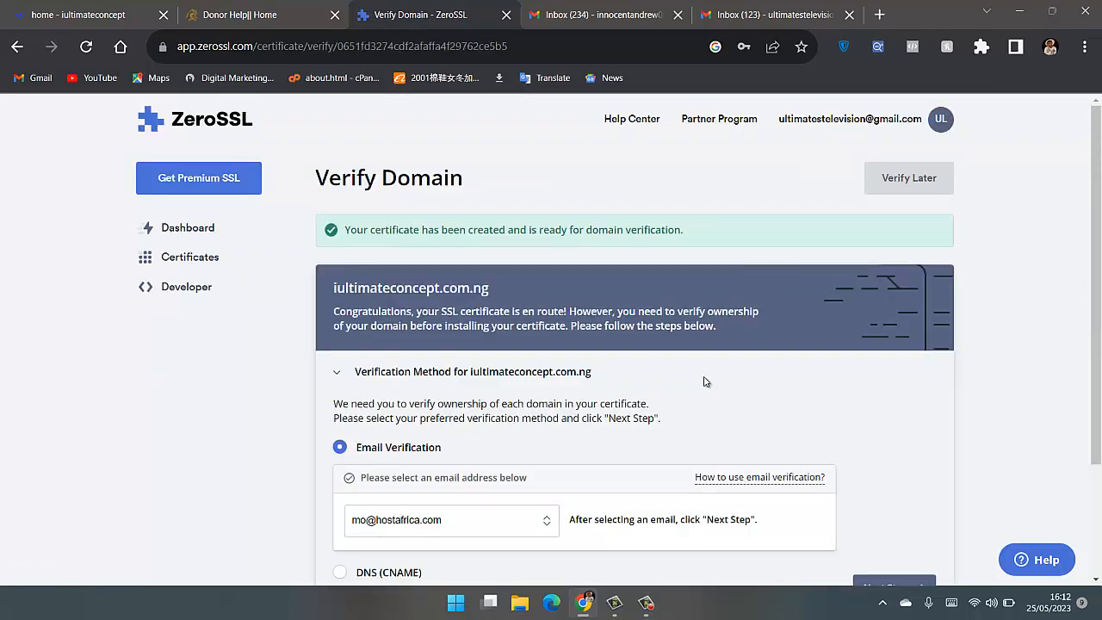
# - Examine the email addresses available for verification and the instructions for the DNS (CNAME) and HTTP File Upload methods
pyautogui.scroll(-1, 703, 382)
pyautogui.scroll(-1, 704, 379)
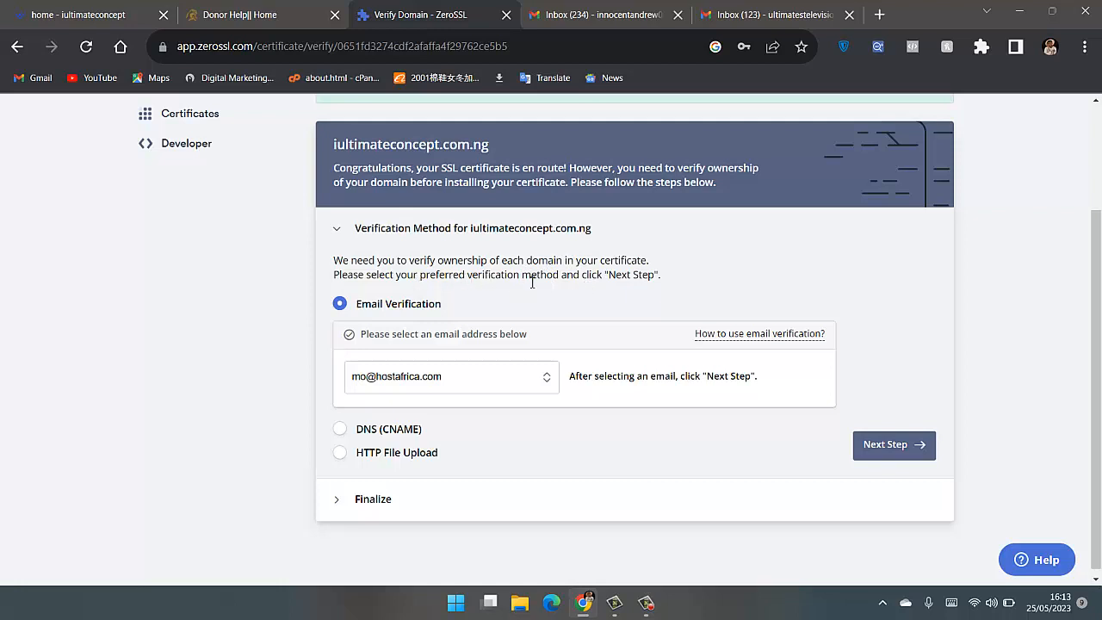
pyautogui.click(513, 388)
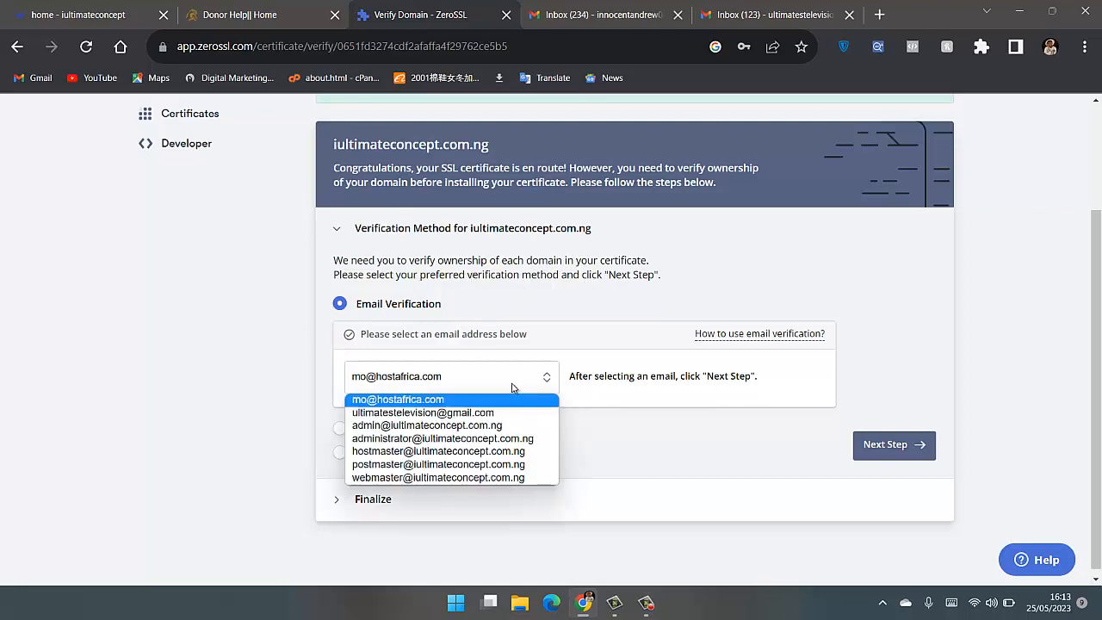
pyautogui.click(508, 379)
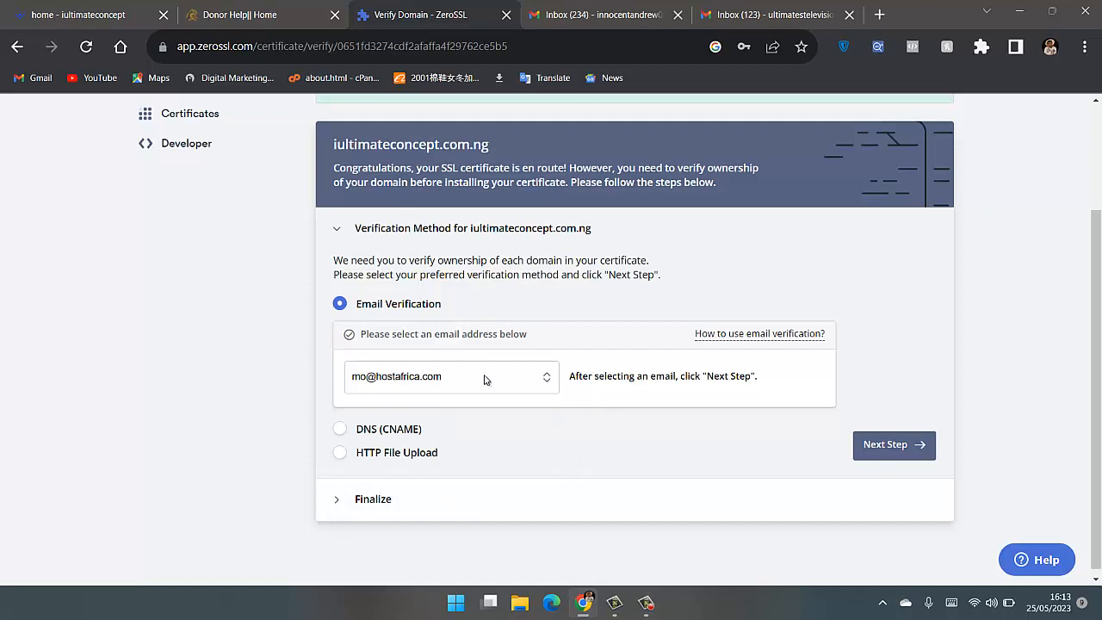
pyautogui.click(371, 430)
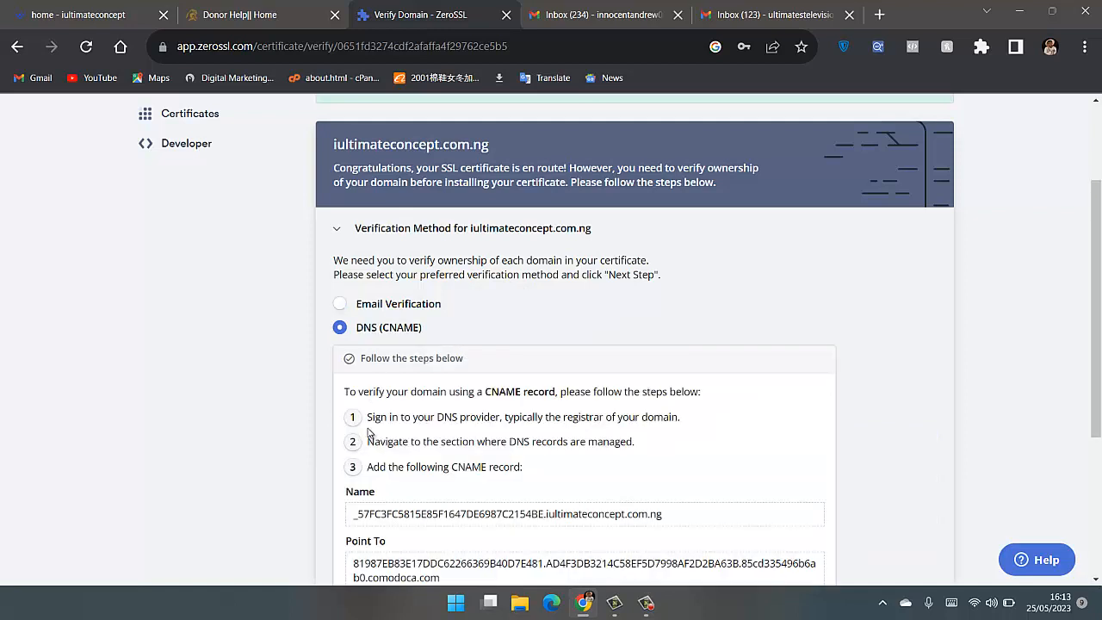
pyautogui.scroll(-2, 366, 426)
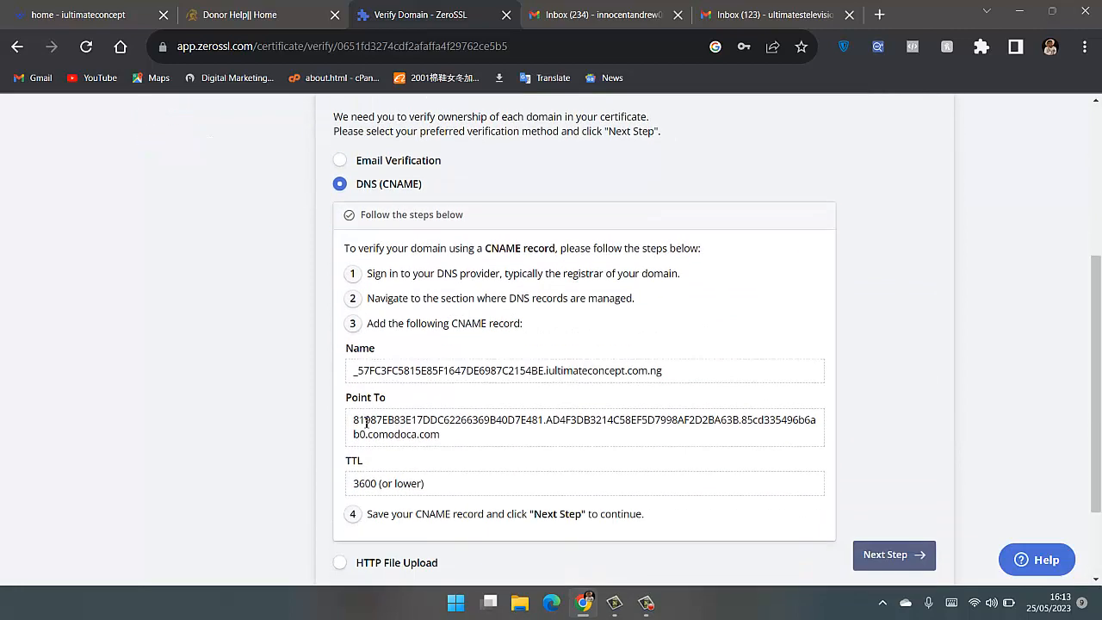
pyautogui.scroll(-2, 366, 424)
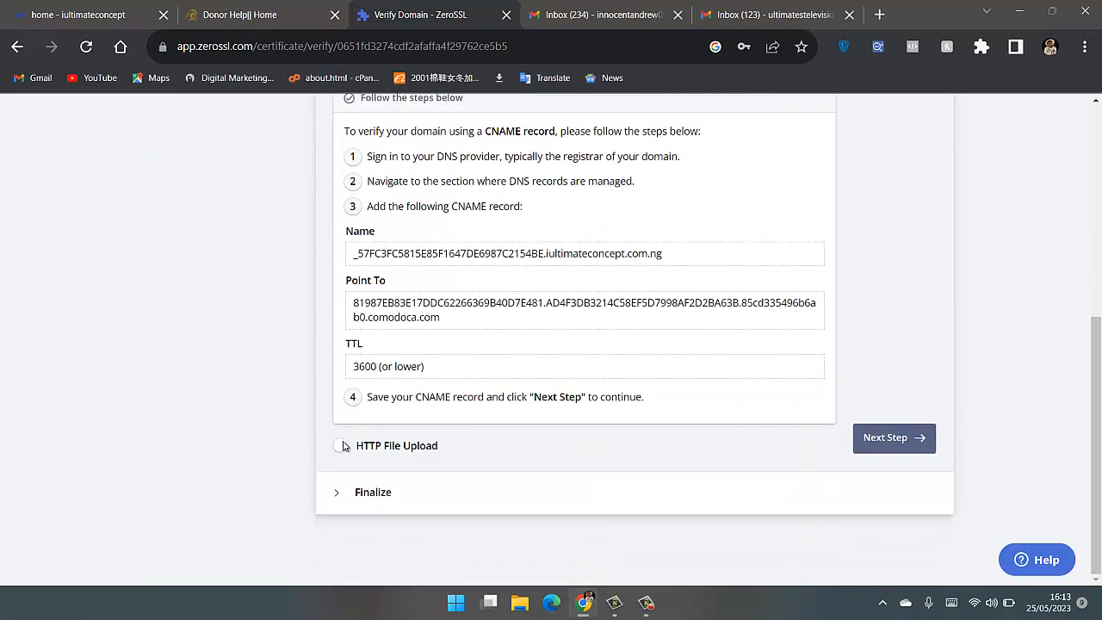
pyautogui.click(344, 445)
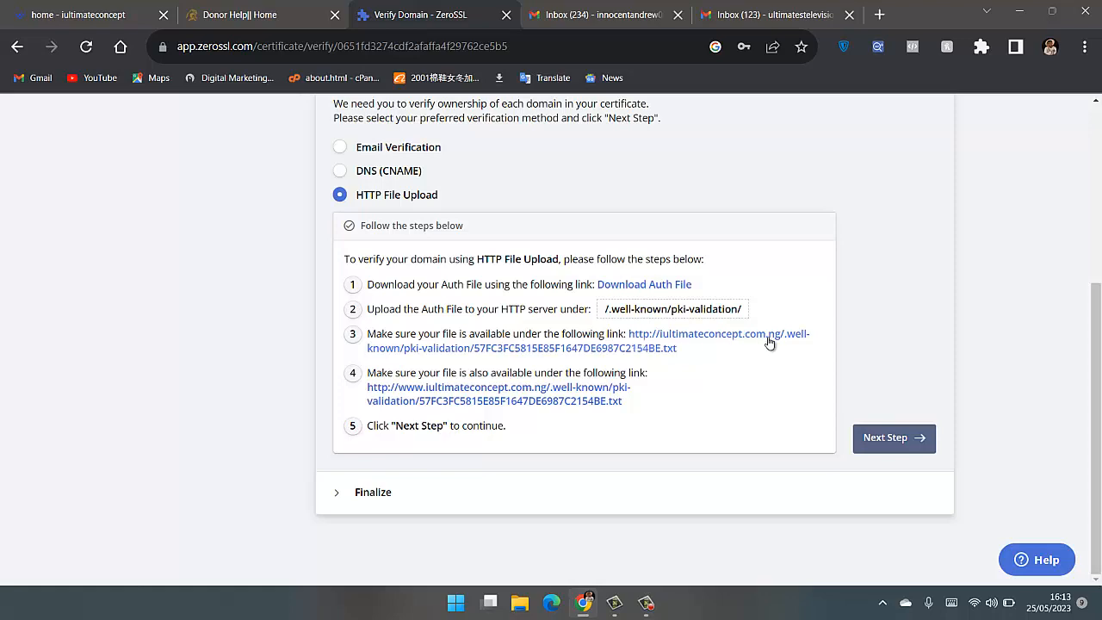
pyautogui.scroll(2, 496, 377)
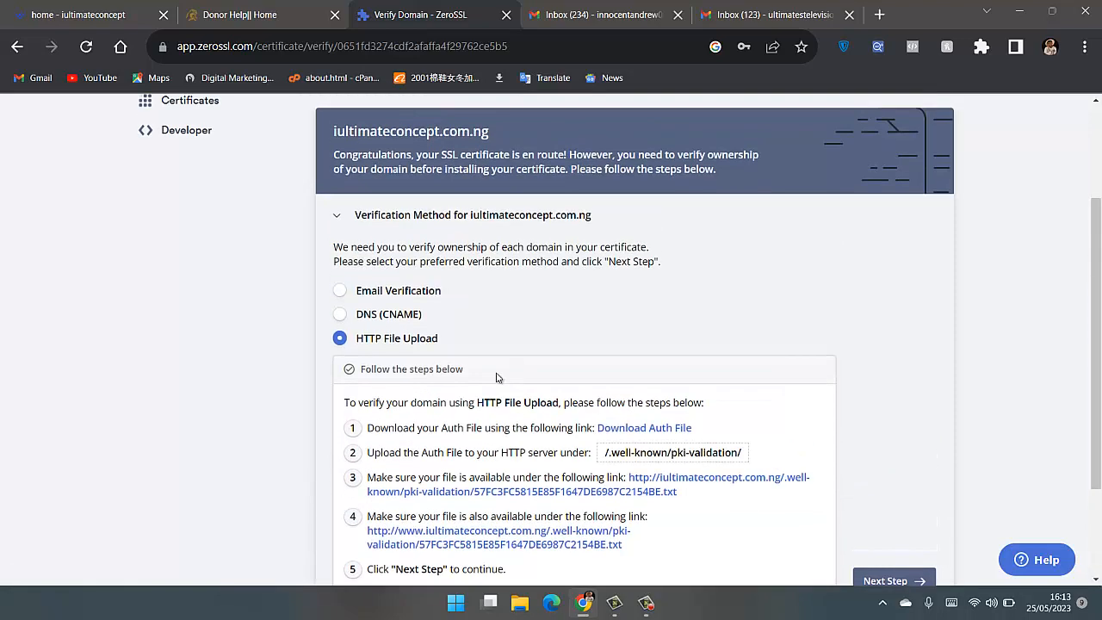
# - Choose Email Verification for iultimateconcept.com.ng and select the Gmail address used for the ZeroSSL account
pyautogui.click(343, 292)
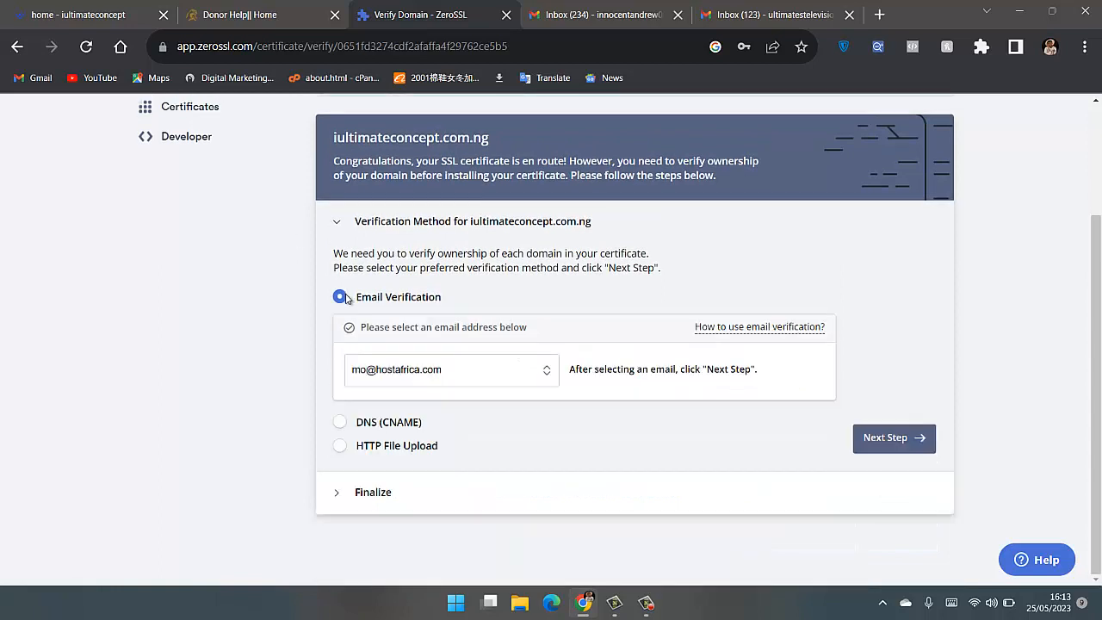
pyautogui.click(422, 381)
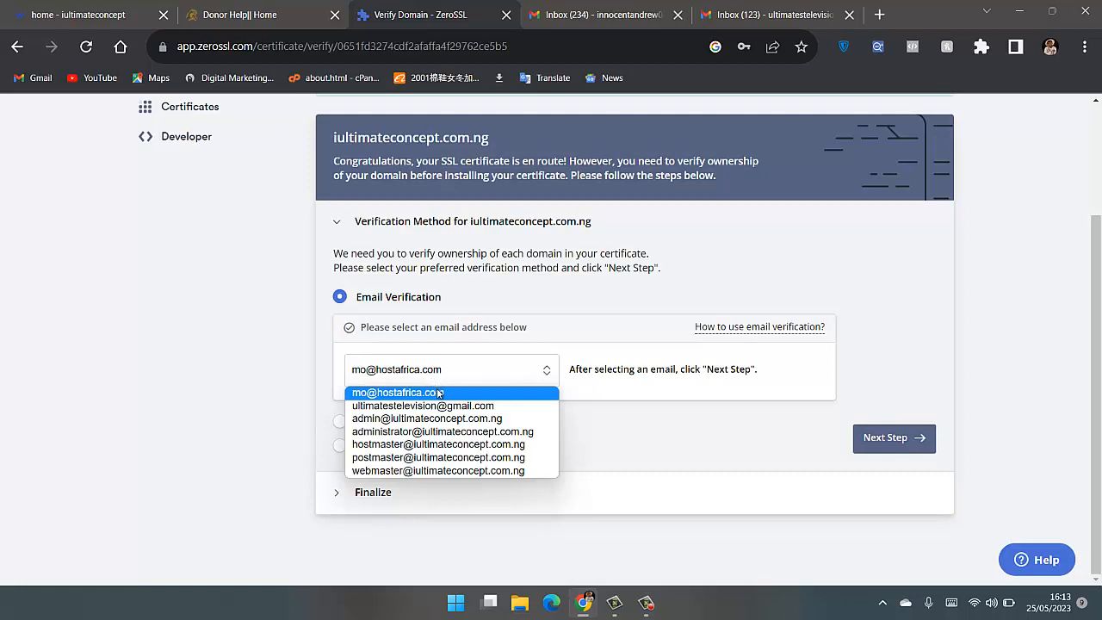
pyautogui.click(446, 405)
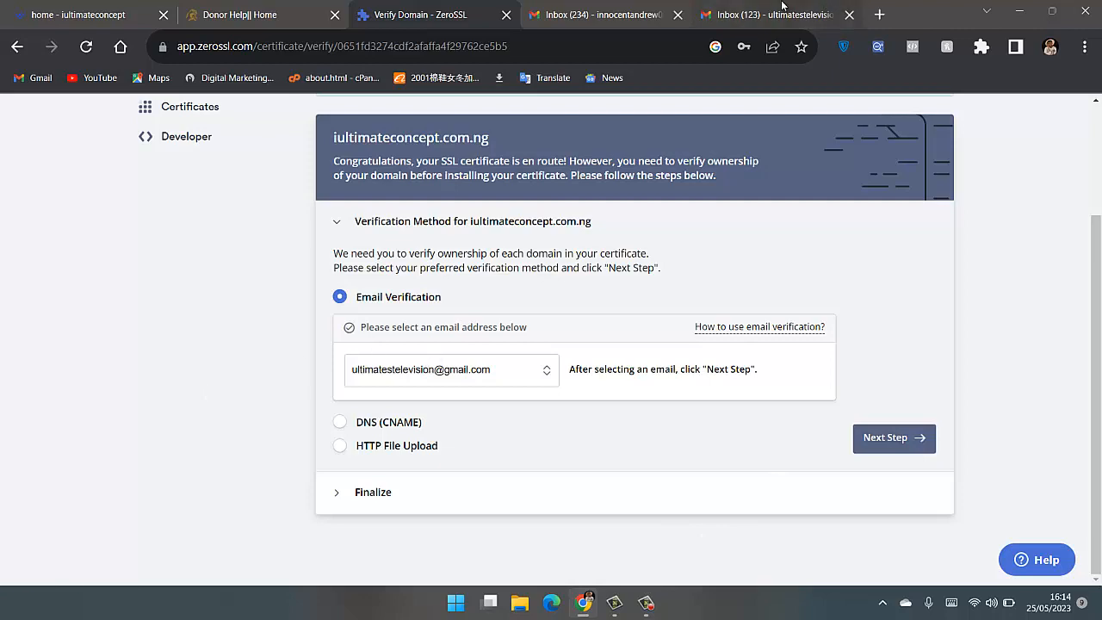
# - Confirm email verification as the method for iultimateconcept.com.ng and start the domain verification so the email is sent
pyautogui.click(781, 14)
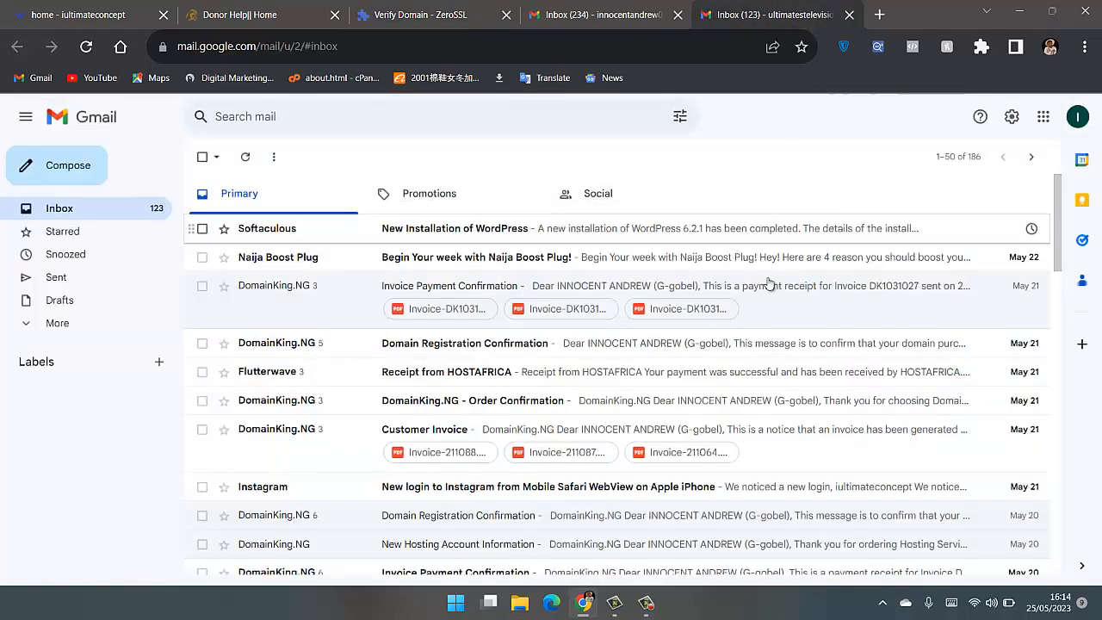
pyautogui.click(423, 7)
pyautogui.click(861, 436)
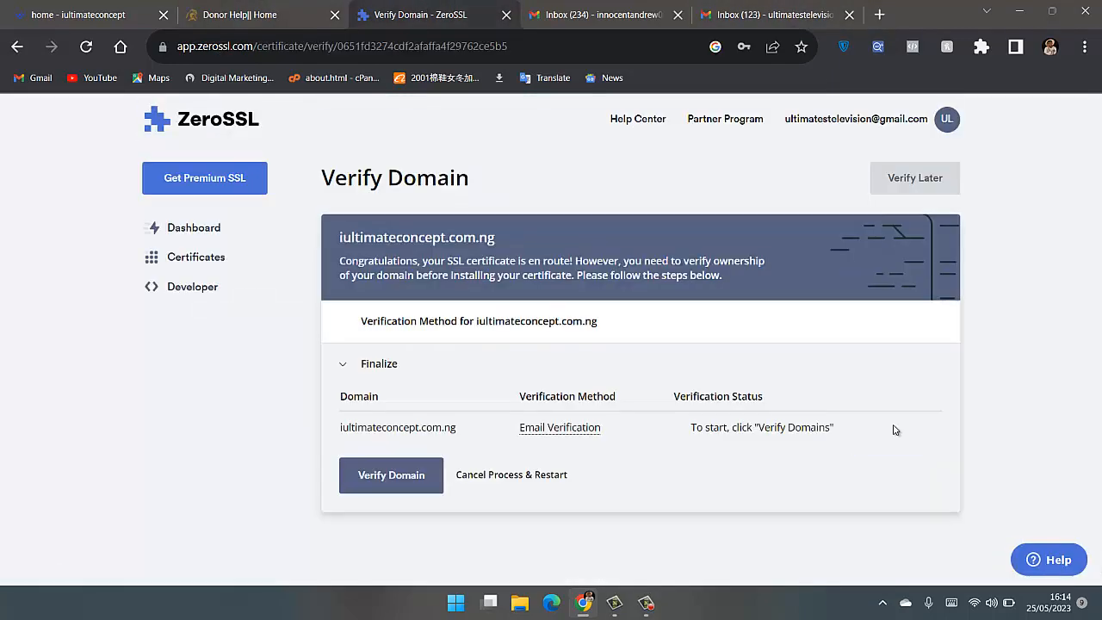
pyautogui.click(399, 476)
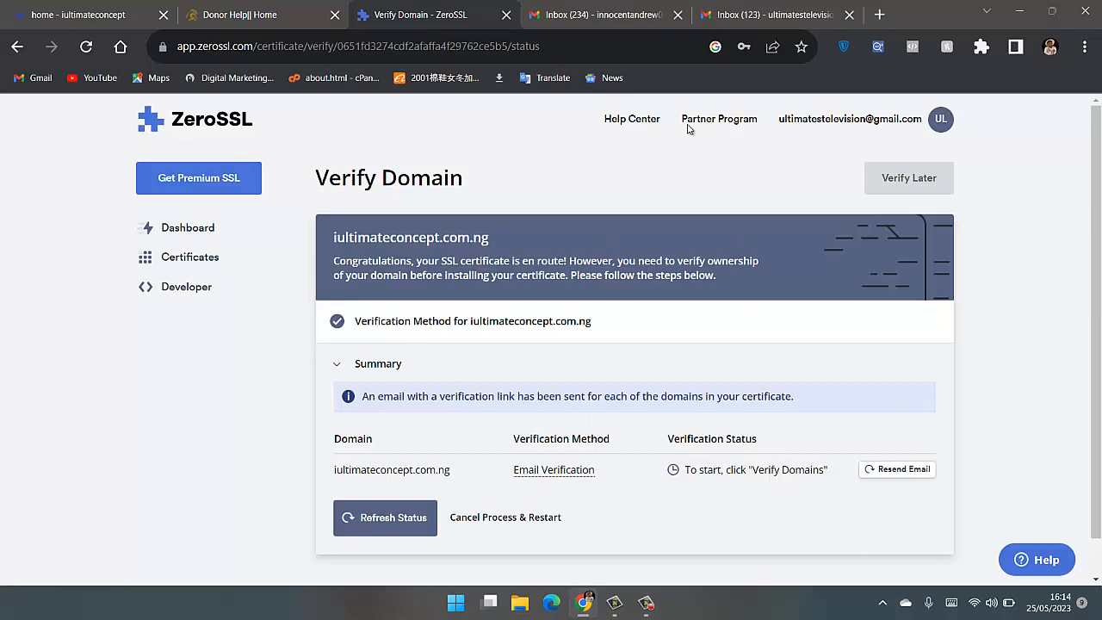
# - Switch to the Gmail account used for verification, look through inbox, spam and category mail for the ZeroSSL message, and open it
pyautogui.click(737, 5)
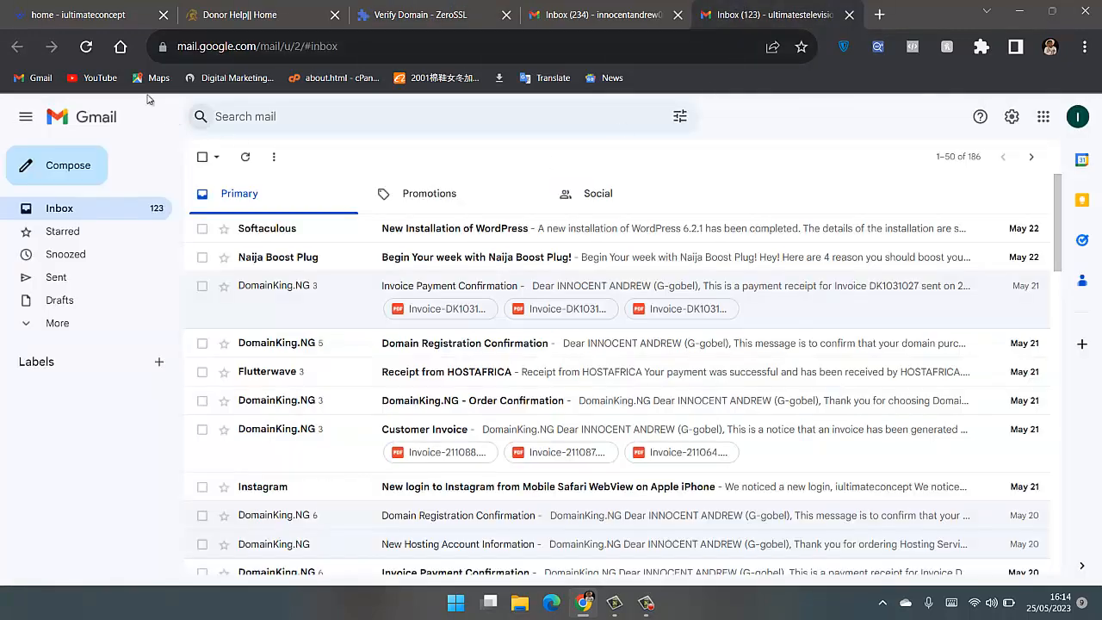
pyautogui.click(86, 47)
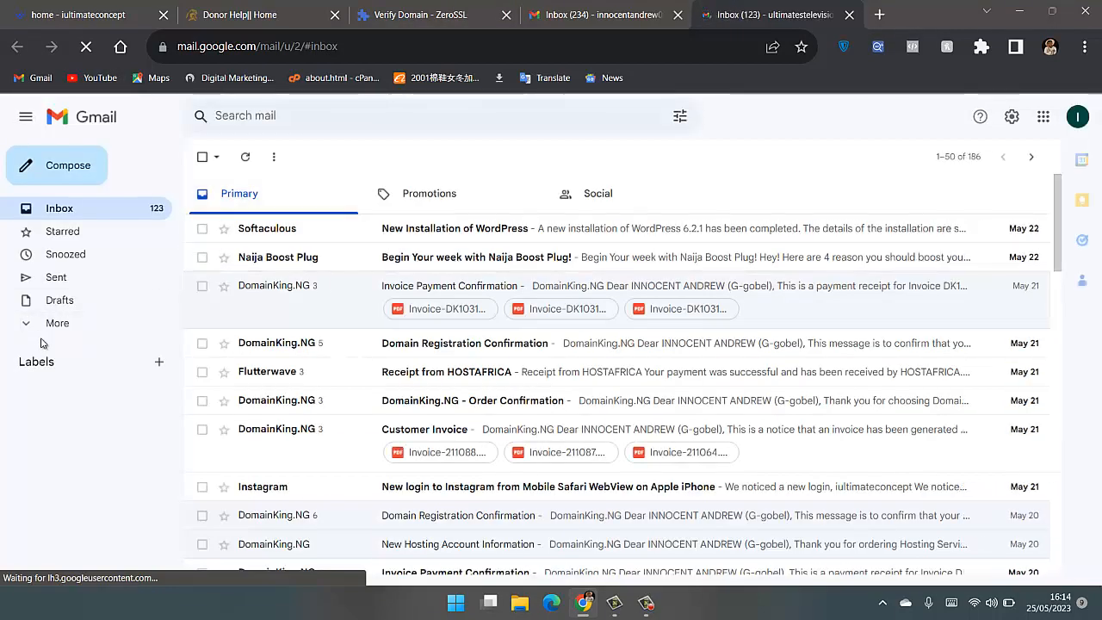
pyautogui.click(53, 325)
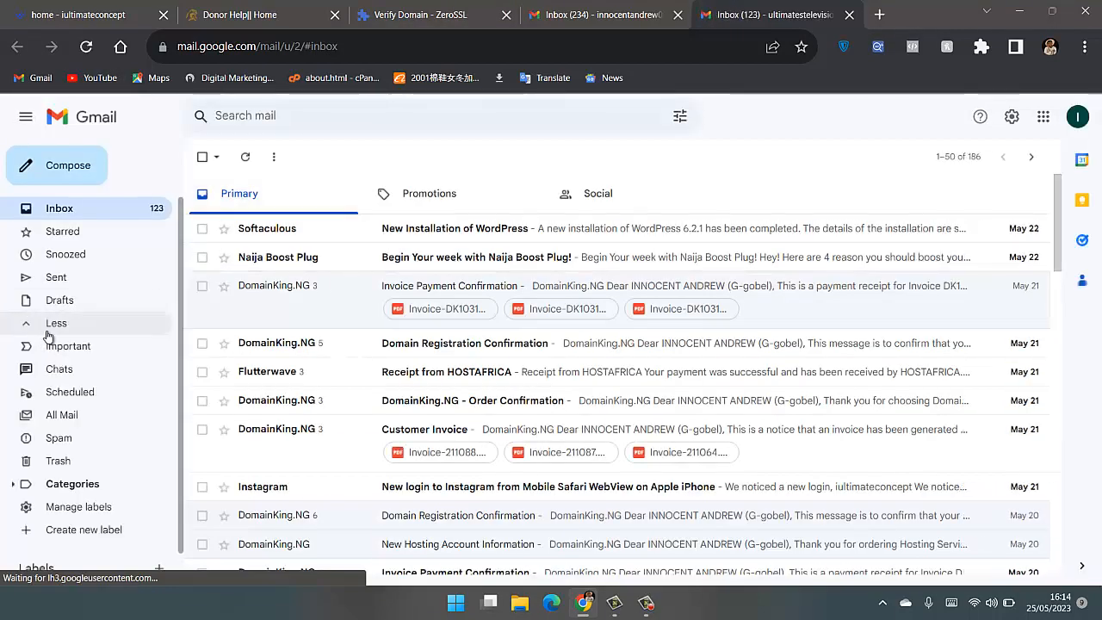
pyautogui.click(57, 442)
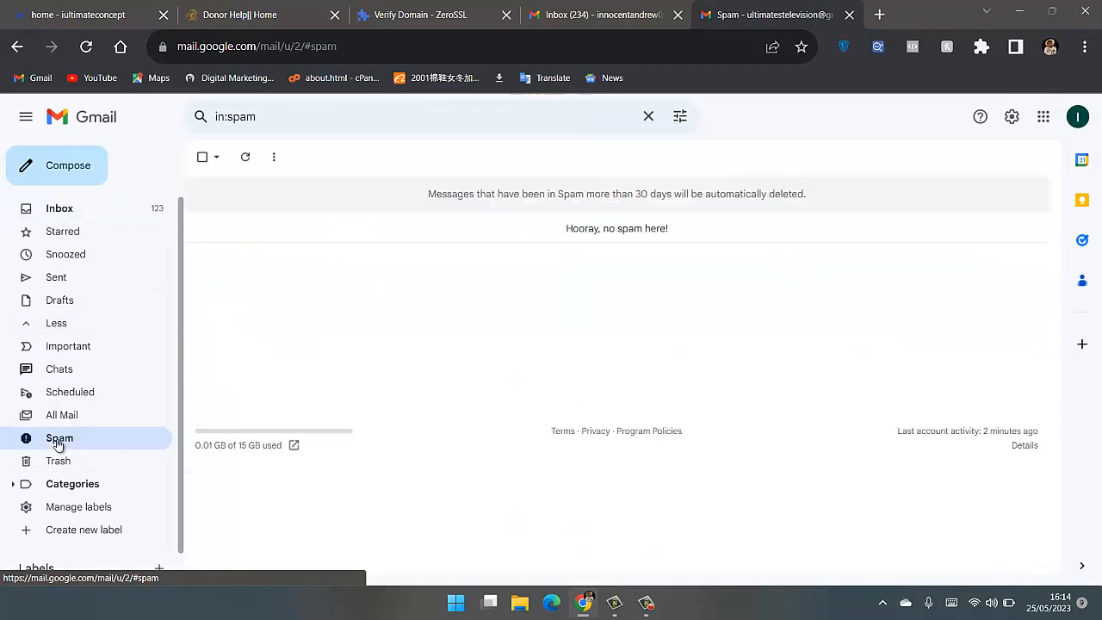
pyautogui.click(56, 215)
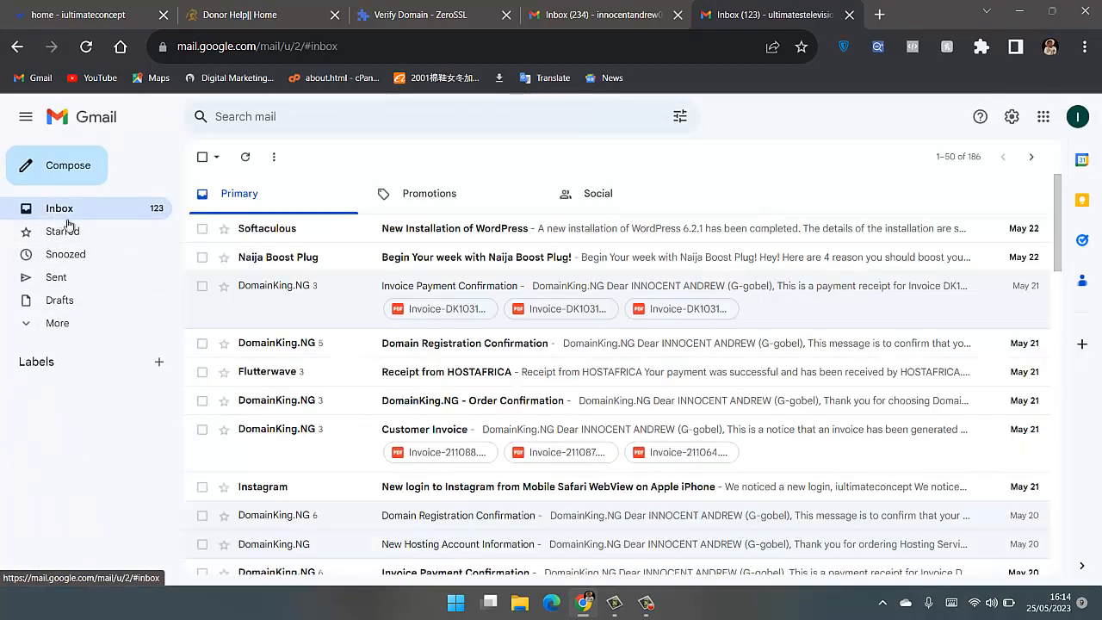
pyautogui.click(439, 194)
pyautogui.click(623, 206)
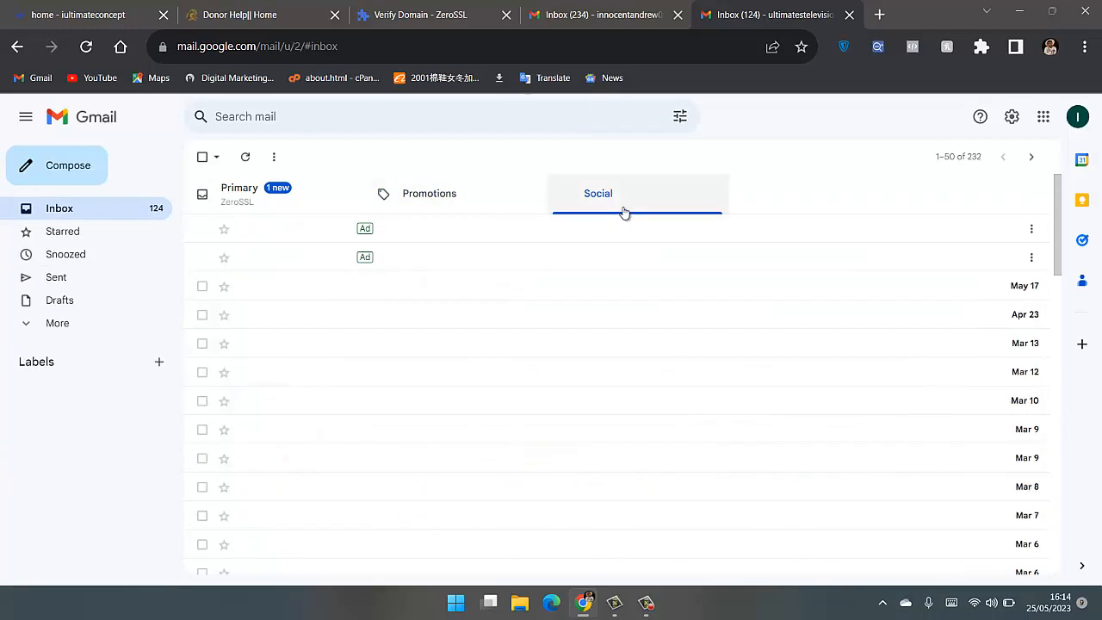
pyautogui.click(338, 201)
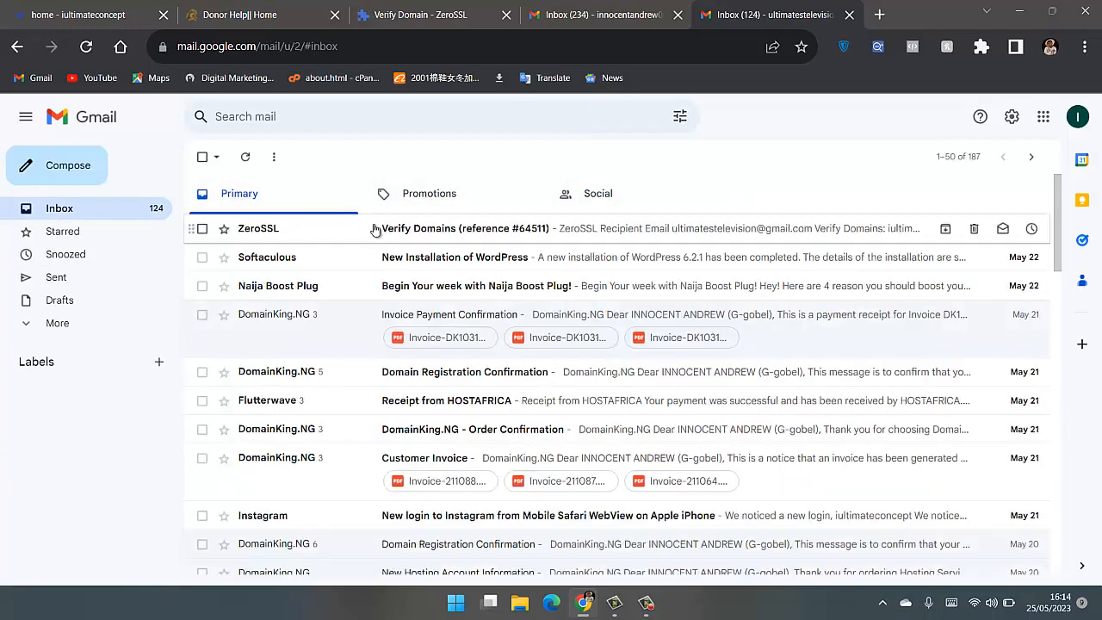
pyautogui.click(446, 234)
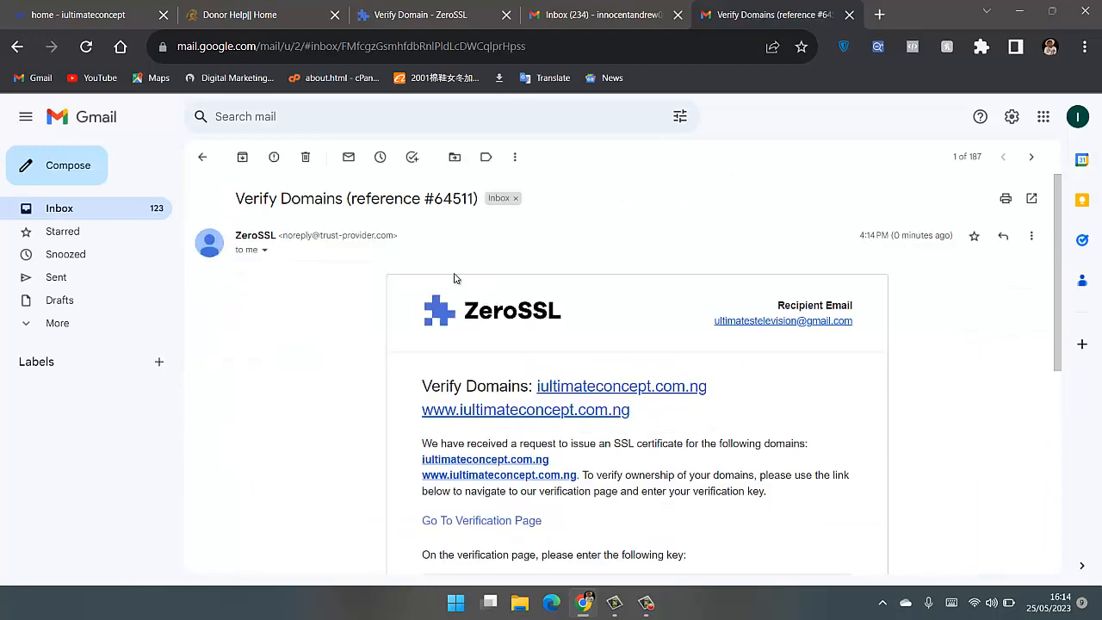
# - Copy the verification key from the ZeroSSL email and open the linked verification page
pyautogui.scroll(-2, 456, 278)
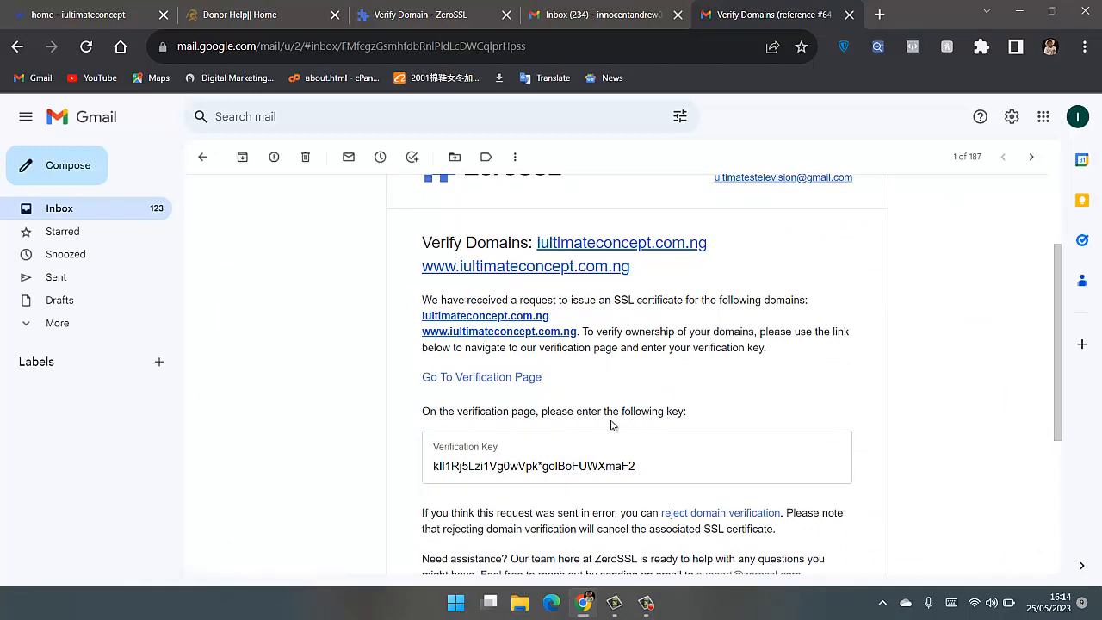
pyautogui.scroll(-1, 626, 425)
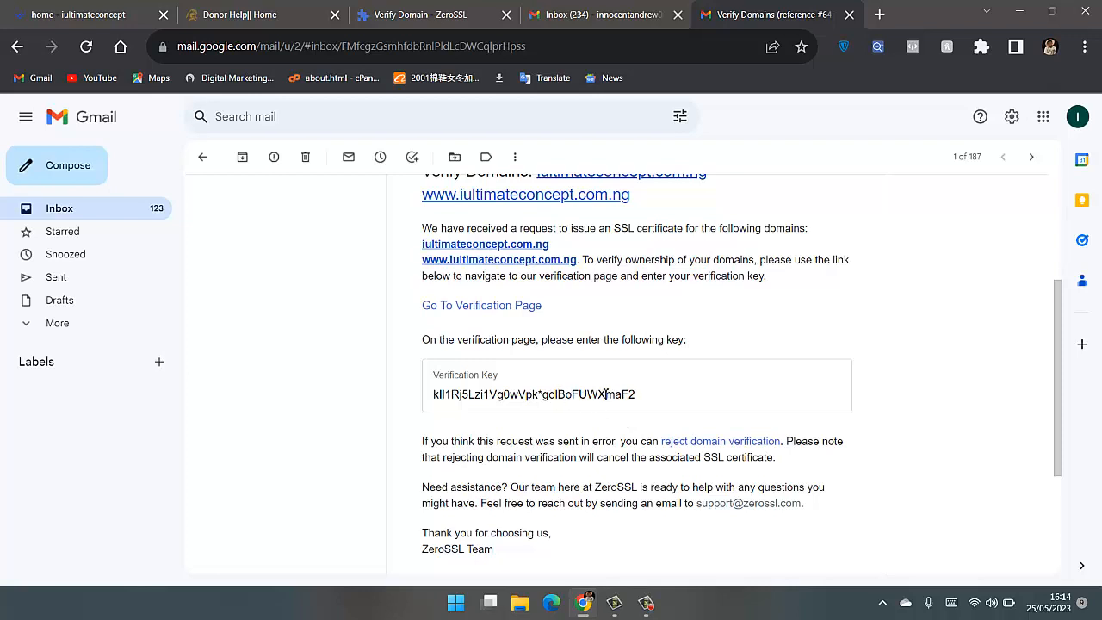
pyautogui.moveTo(646, 400); pyautogui.dragTo(438, 398)
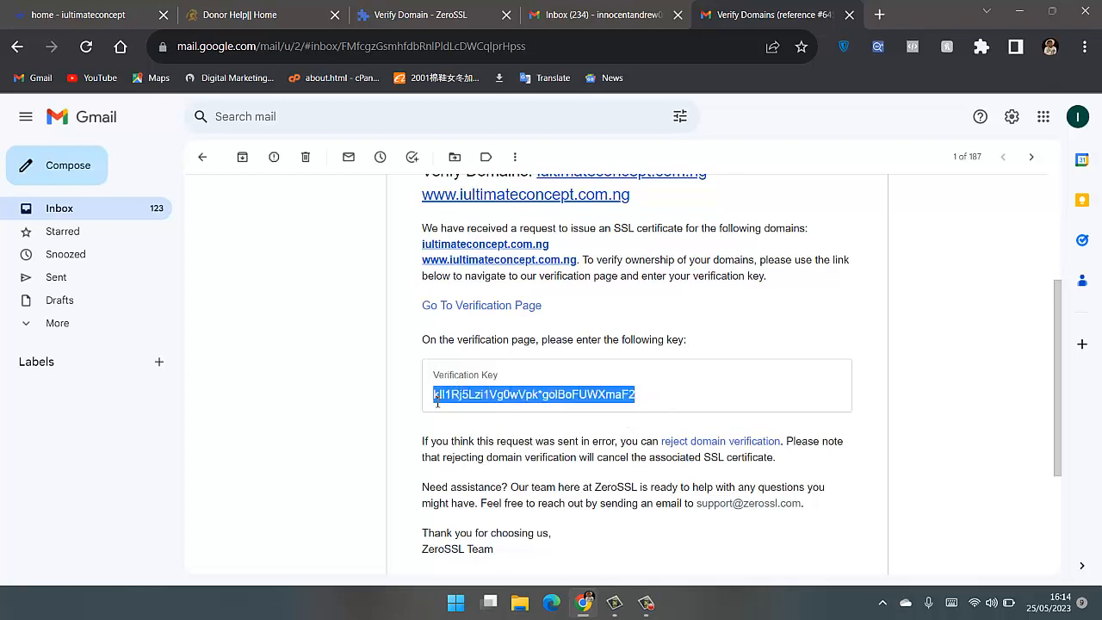
pyautogui.rightClick(454, 394)
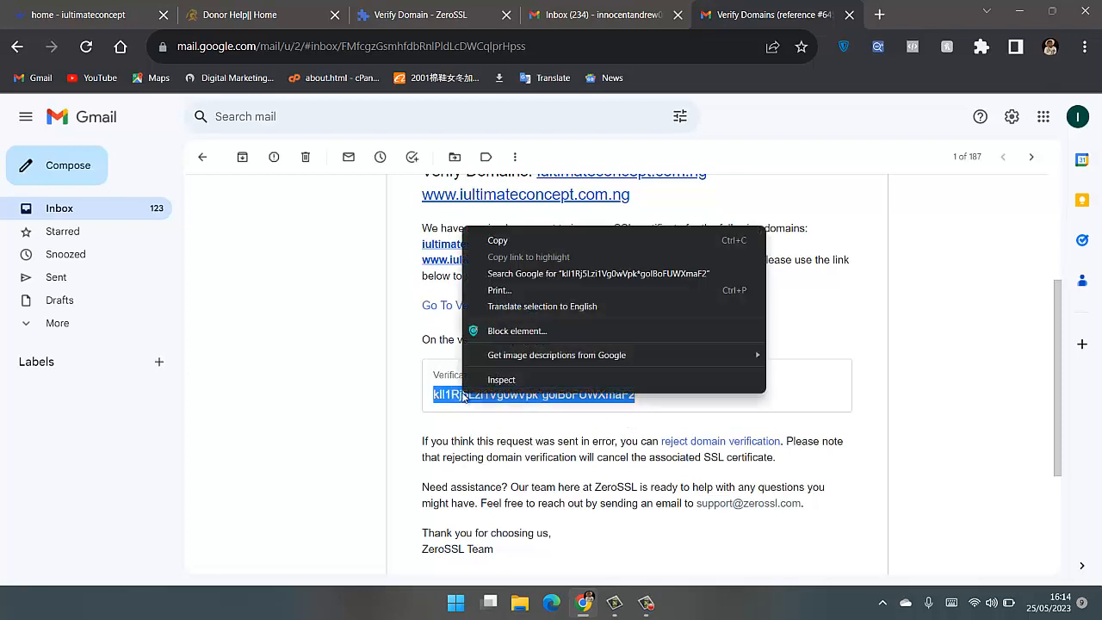
pyautogui.click(510, 229)
pyautogui.click(518, 308)
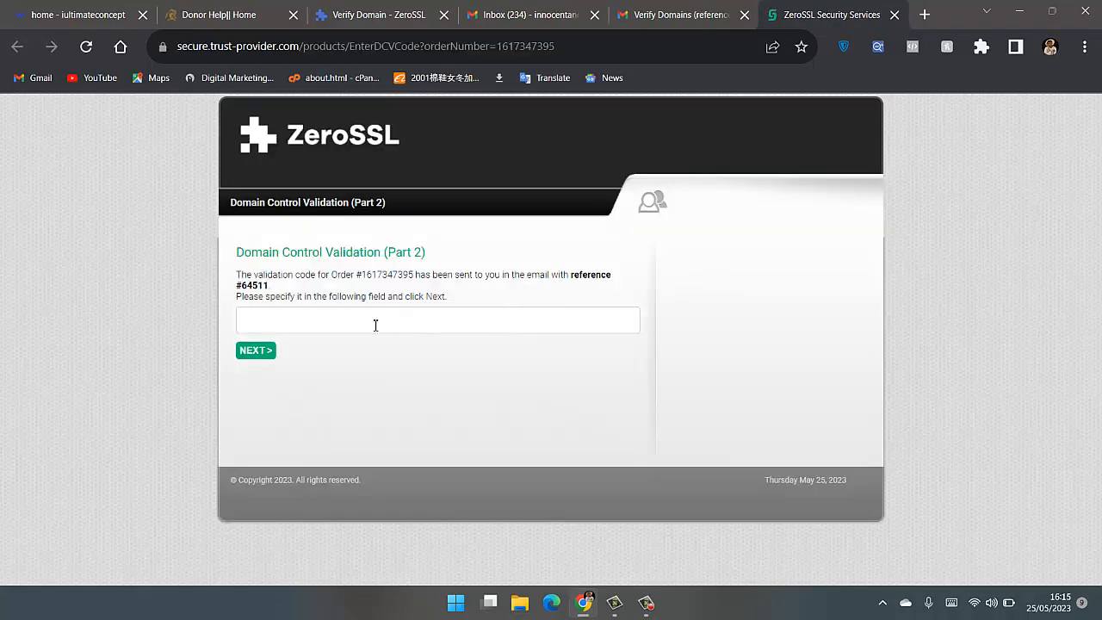
# - Paste the verification key into the Domain Control Validation code field, submit it, and close the validation page
pyautogui.click(375, 325)
pyautogui.rightClick(374, 325)
pyautogui.click(404, 195)
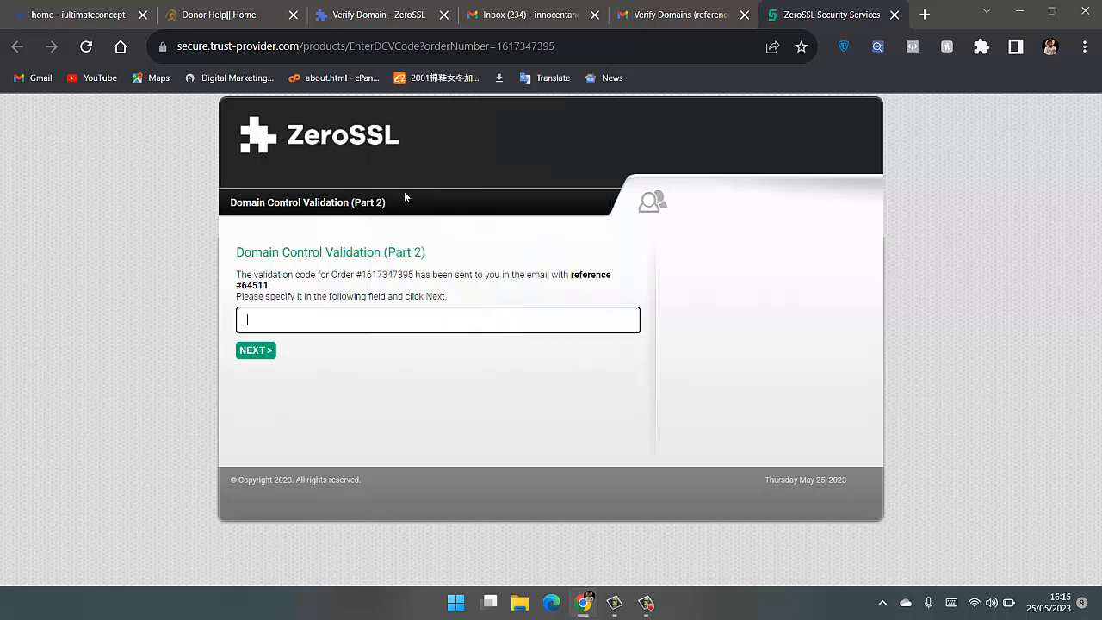
pyautogui.click(256, 356)
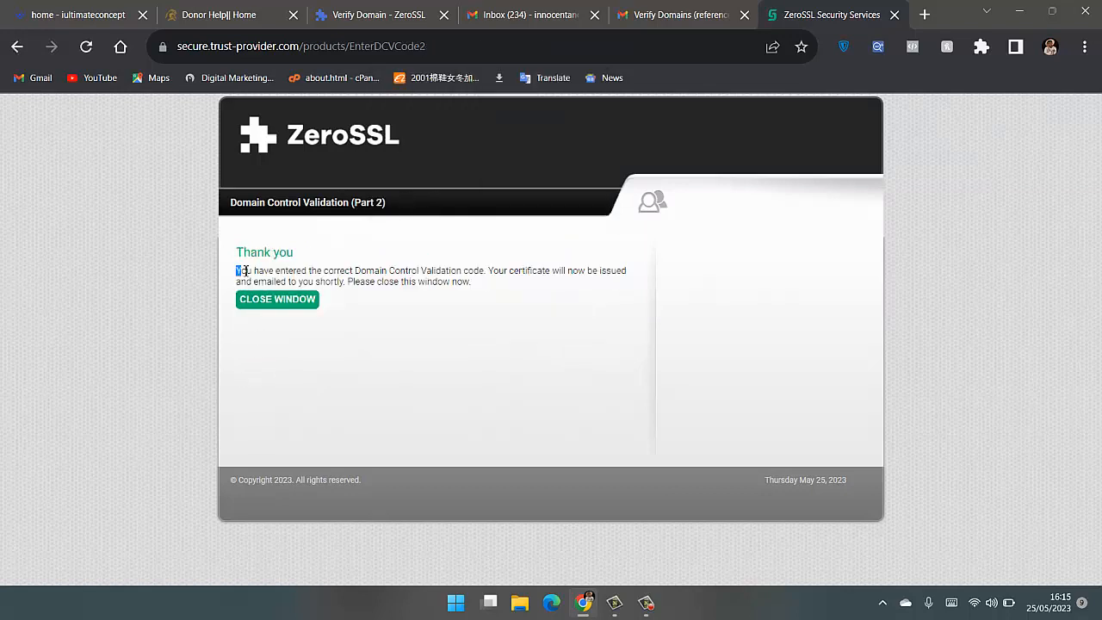
pyautogui.moveTo(245, 270); pyautogui.dragTo(494, 293)
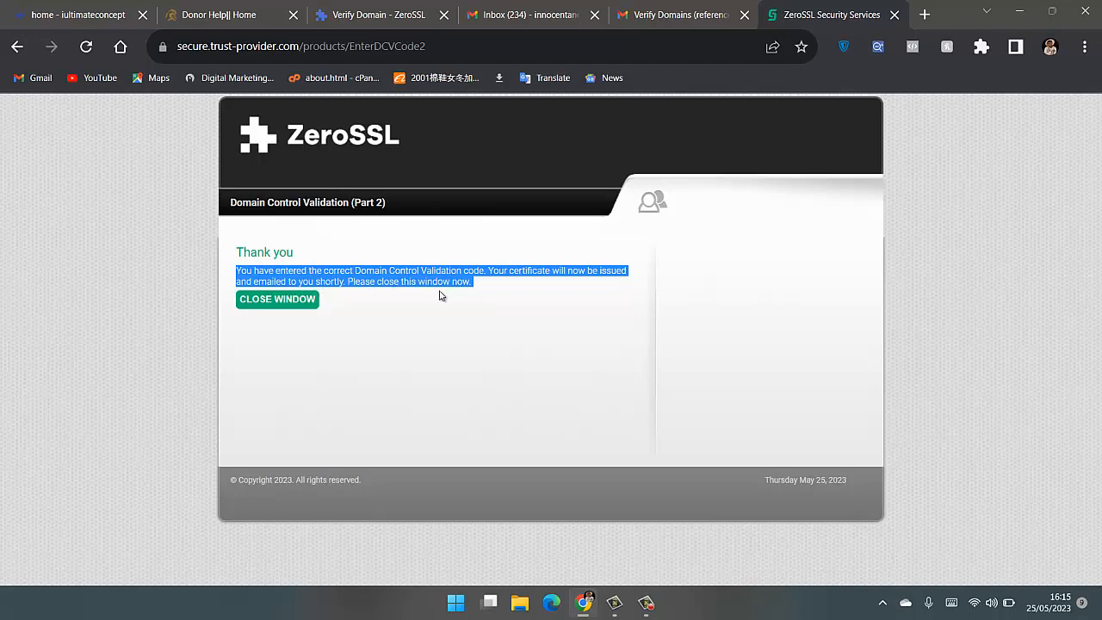
pyautogui.click(306, 303)
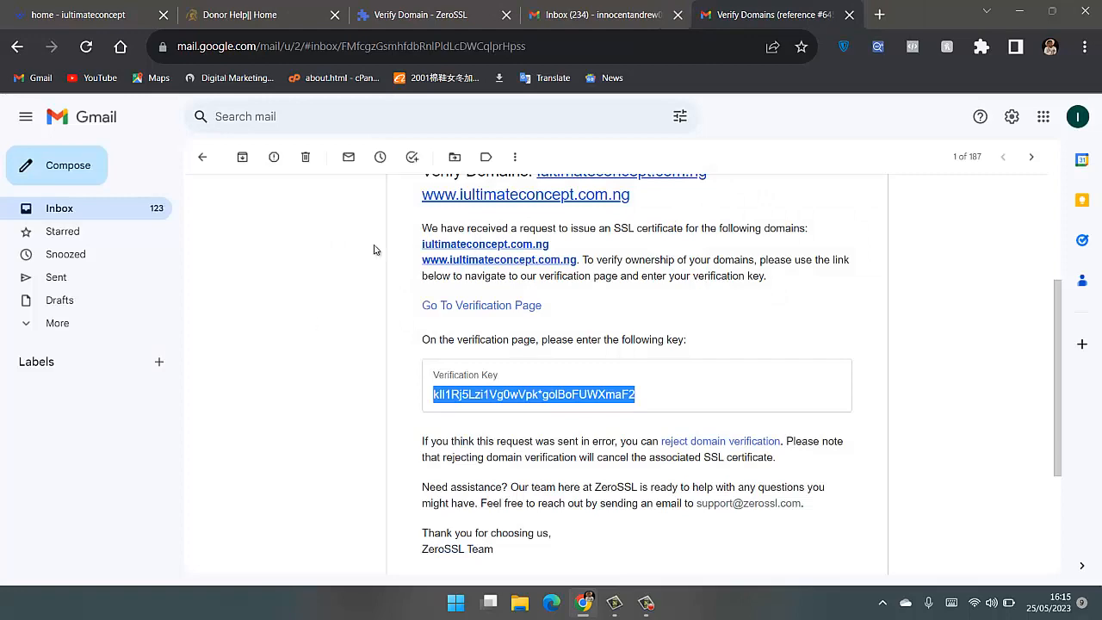
# - Return to the inbox, switch back to ZeroSSL, refresh the domain's verification status and read the resulting message
pyautogui.click(201, 156)
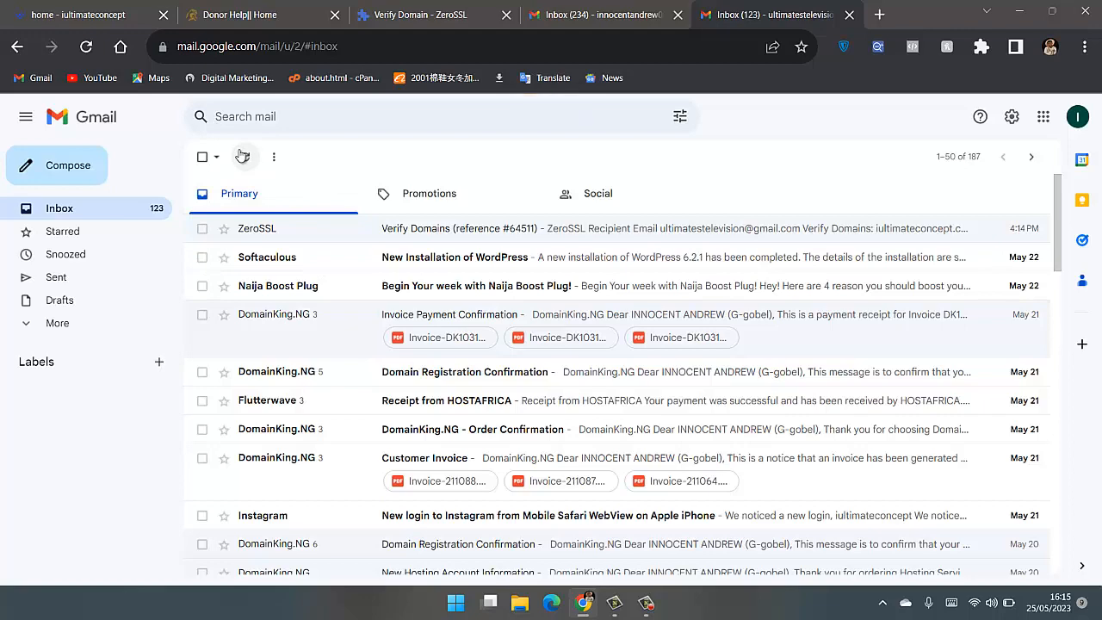
pyautogui.click(403, 14)
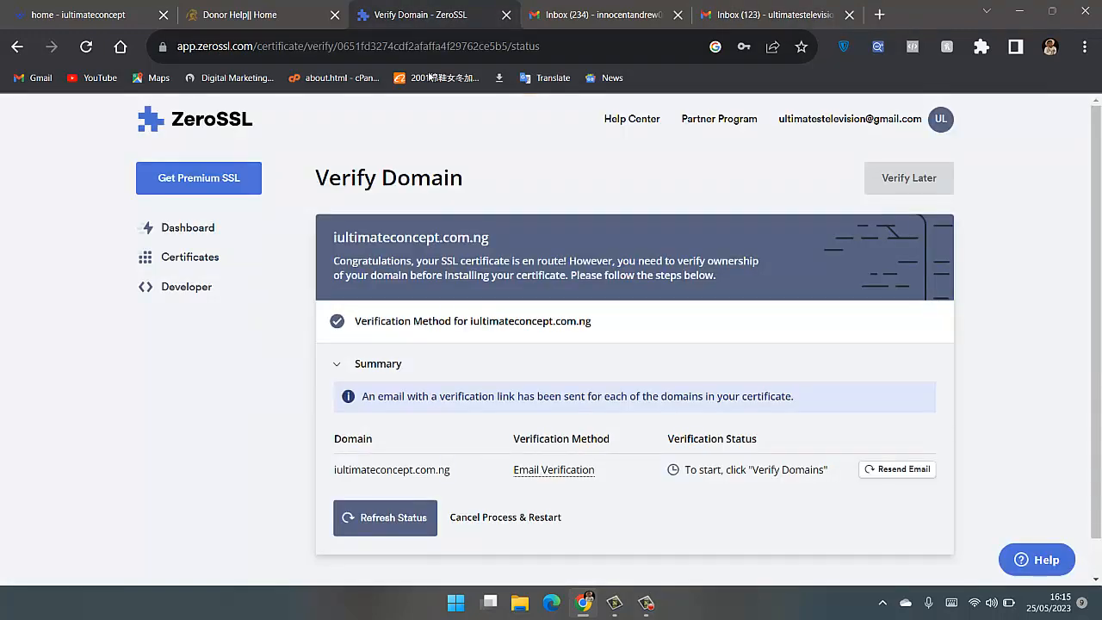
pyautogui.scroll(-1, 465, 420)
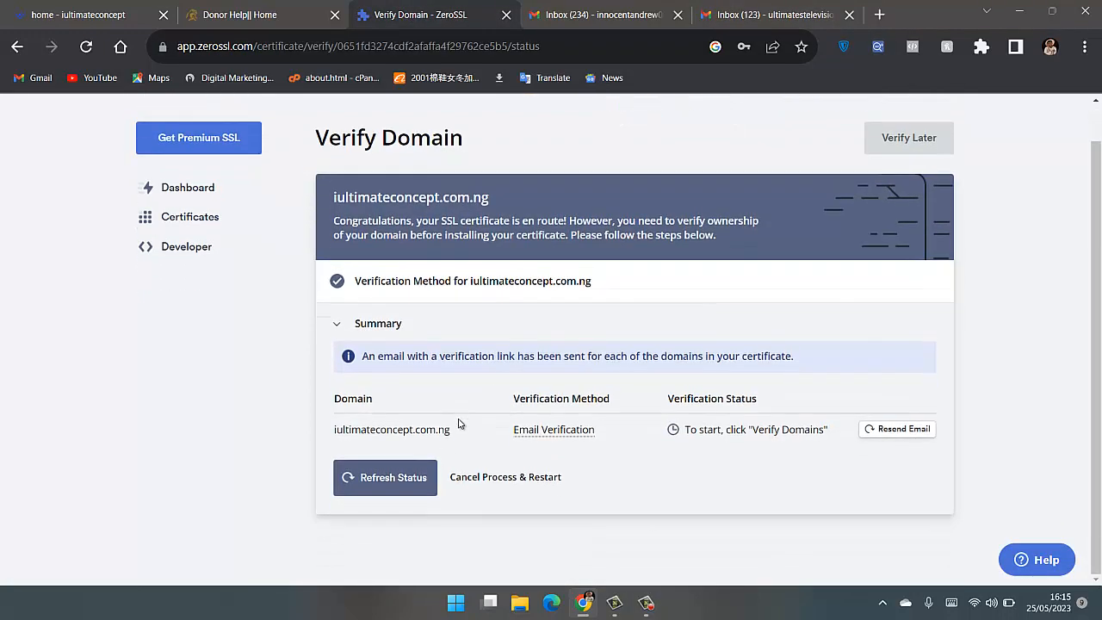
pyautogui.click(418, 479)
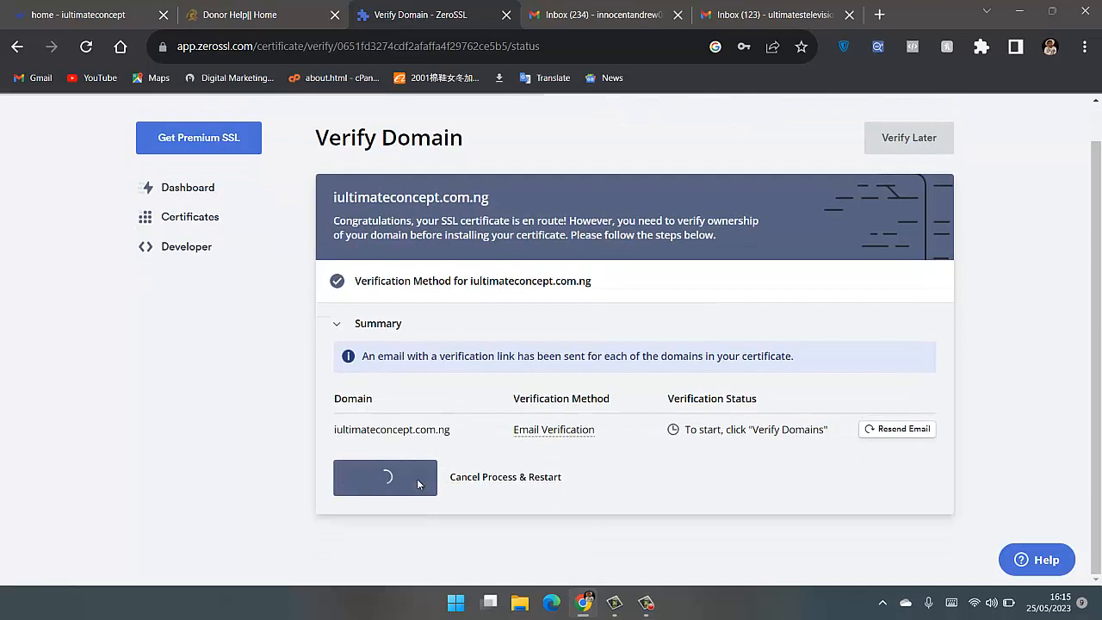
pyautogui.moveTo(365, 400); pyautogui.dragTo(707, 413)
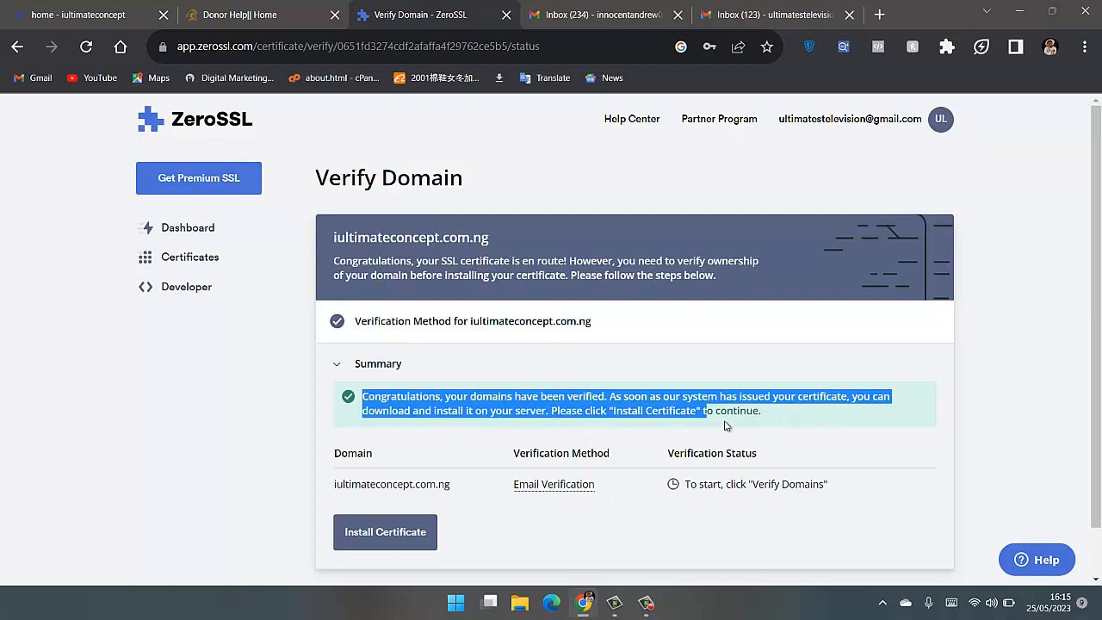
pyautogui.click(811, 459)
# - Proceed to certificate installation and download the certificate ZIP in Default Format
pyautogui.click(393, 541)
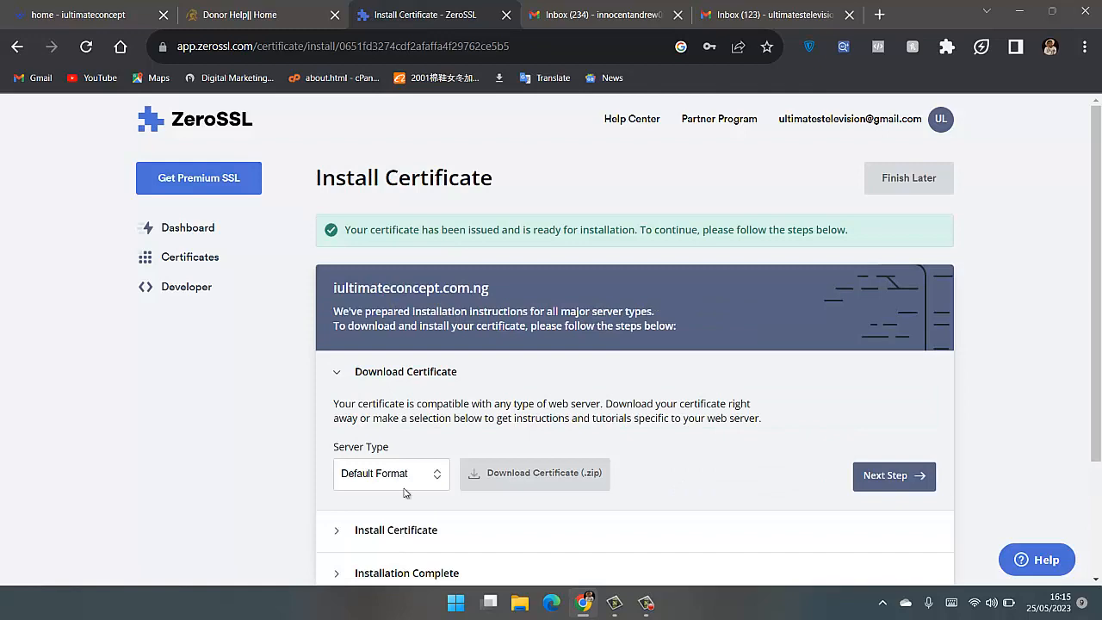
pyautogui.scroll(-2, 407, 492)
pyautogui.click(555, 341)
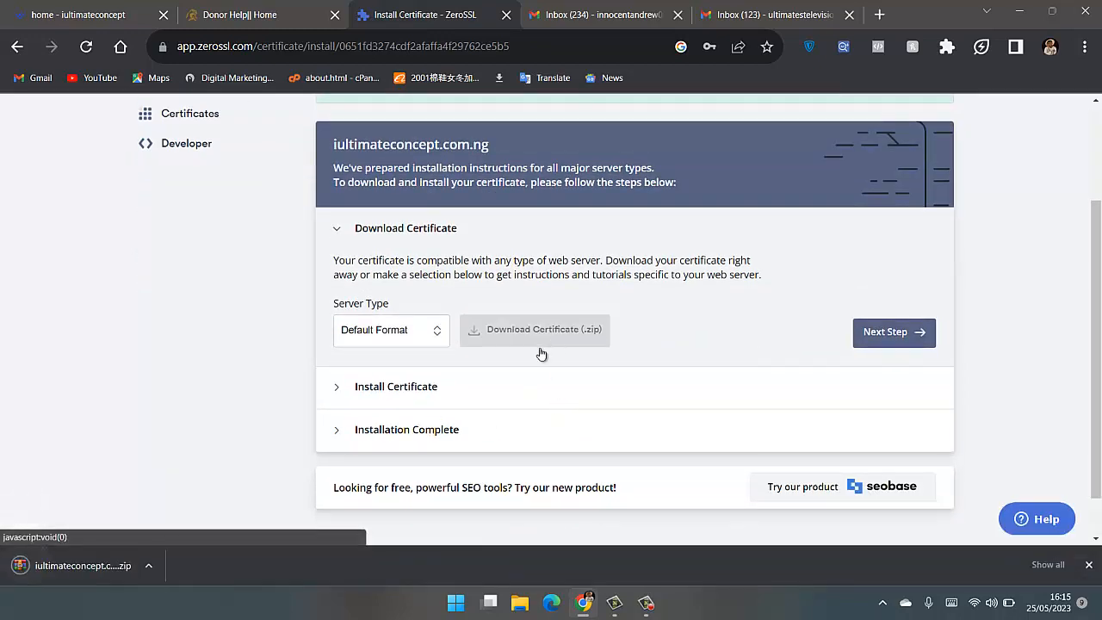
# - Show the downloaded iultimateconcept.com.ng.zip in its folder and extract it to the suggested iultimateconcept.com.ng folder in Downloads
pyautogui.click(152, 566)
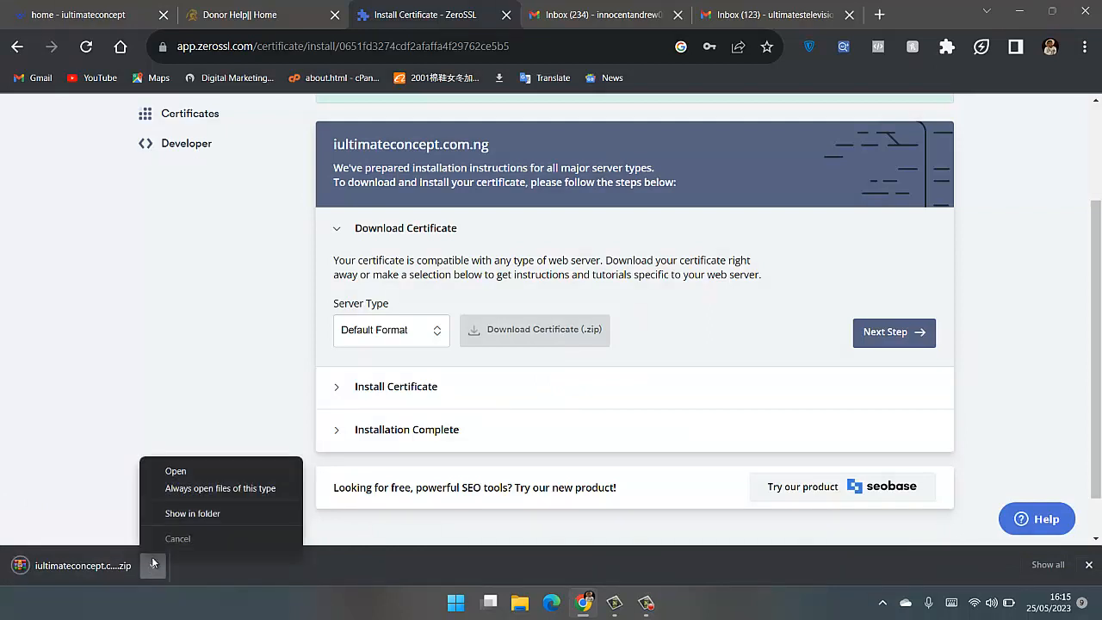
pyautogui.click(200, 513)
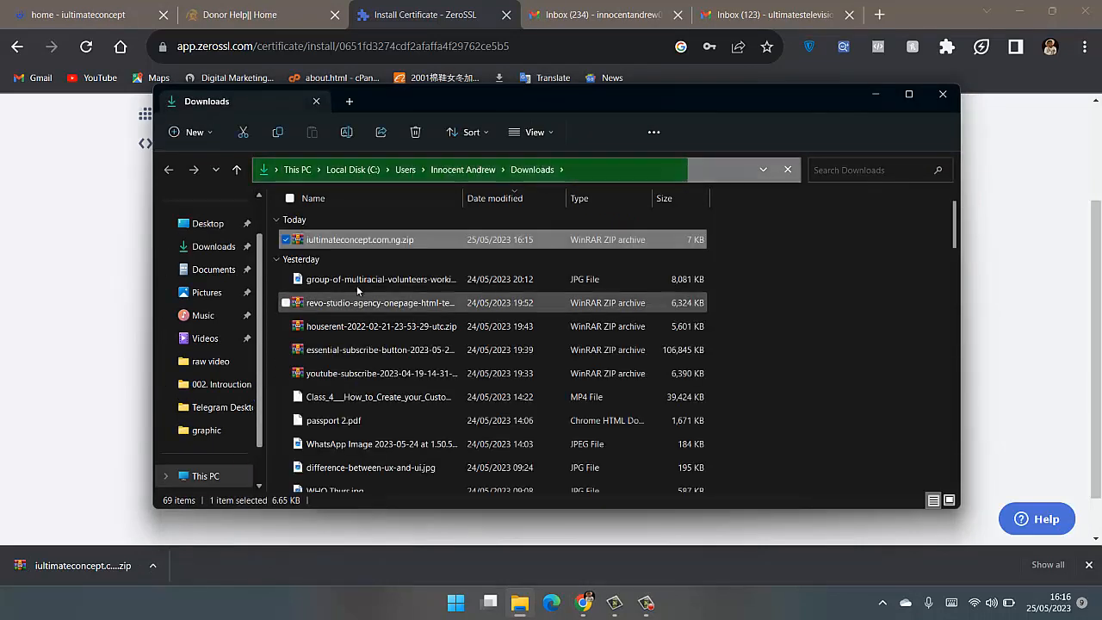
pyautogui.rightClick(425, 240)
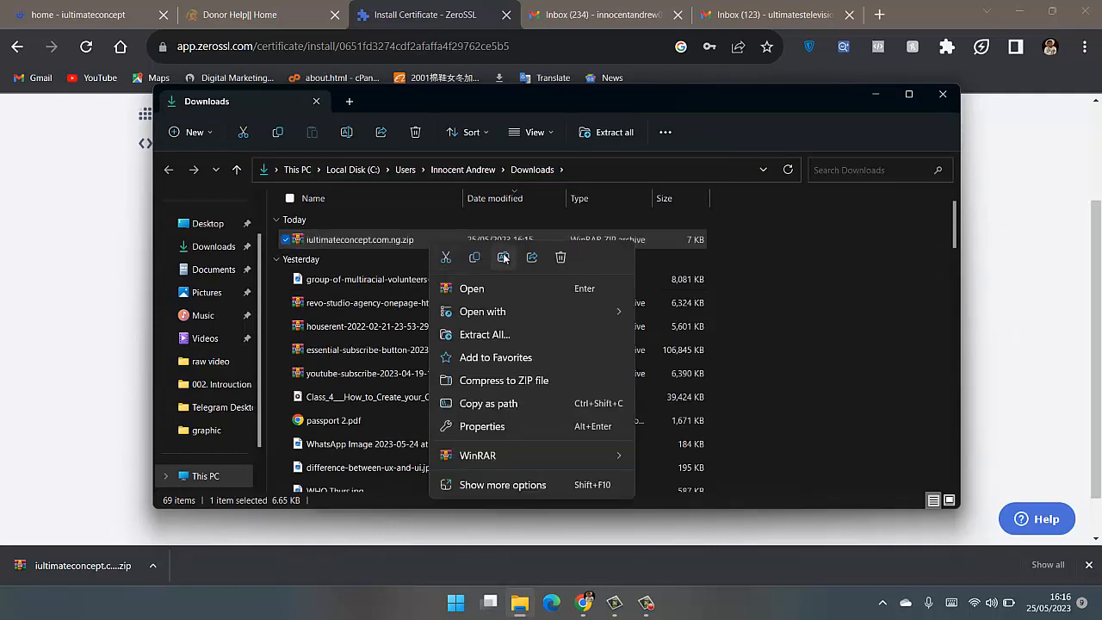
pyautogui.click(483, 335)
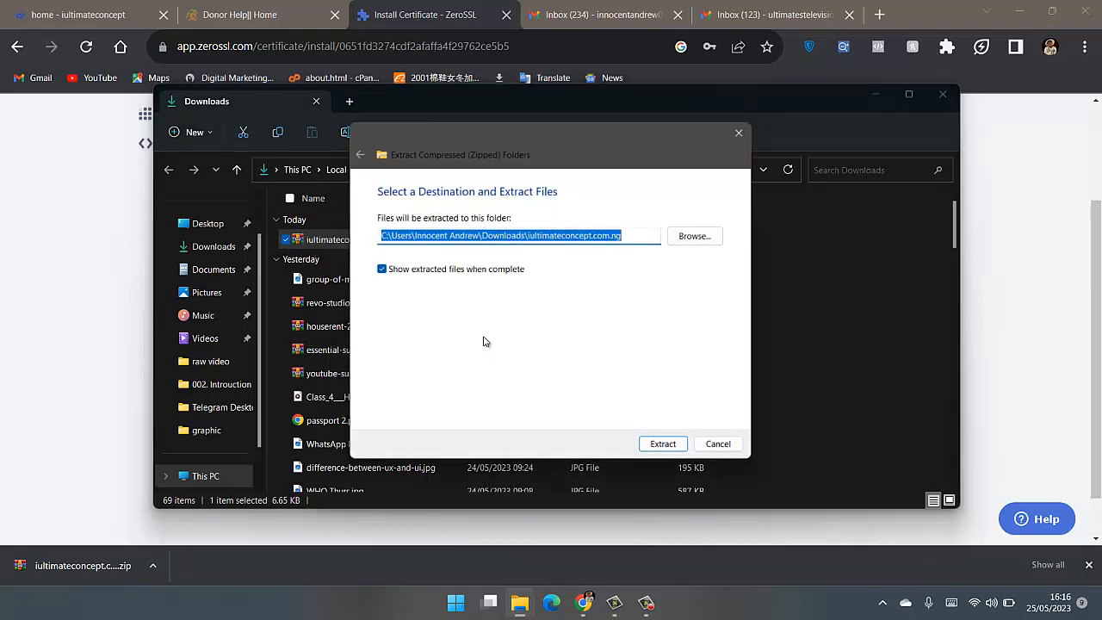
pyautogui.click(660, 448)
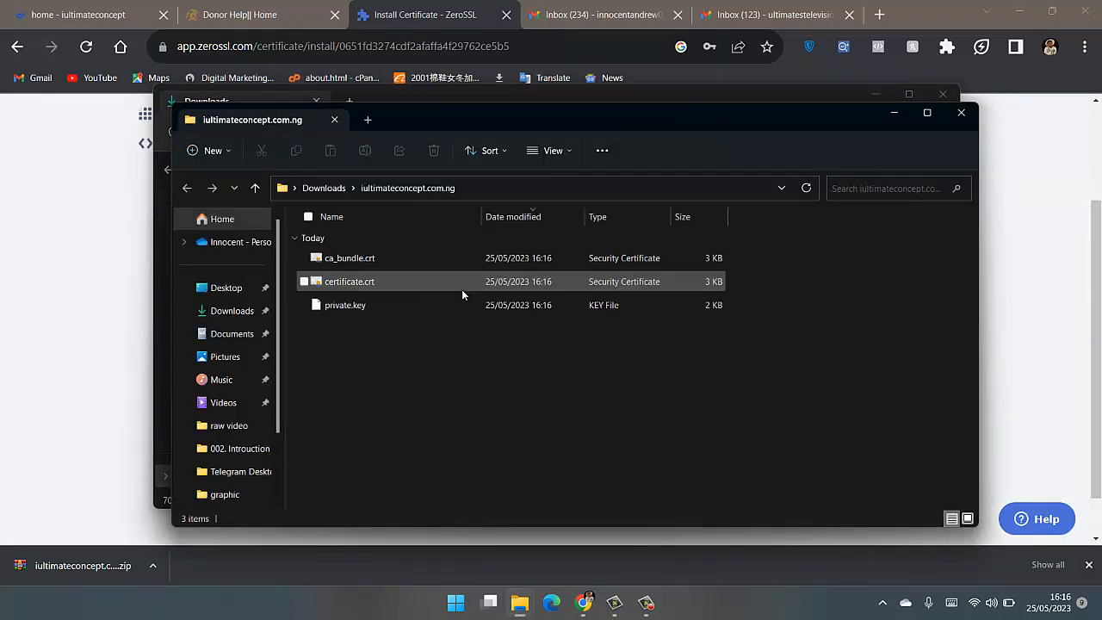
# - Return to ZeroSSL's certificate page and continue from the download stage to the Install Certificate instructions
pyautogui.click(567, 10)
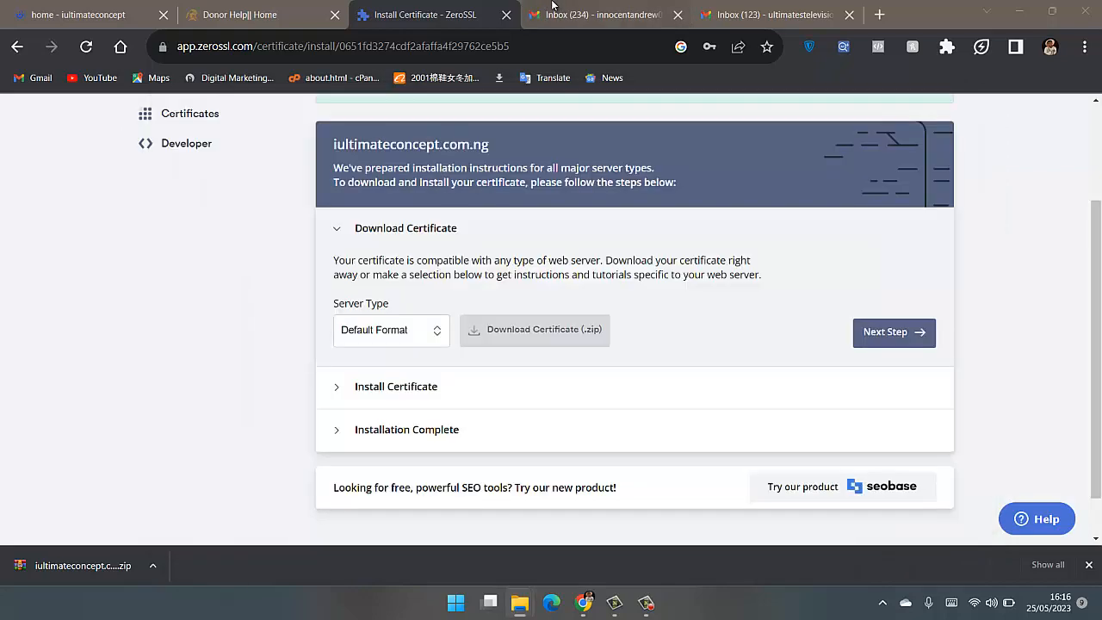
pyautogui.click(436, 12)
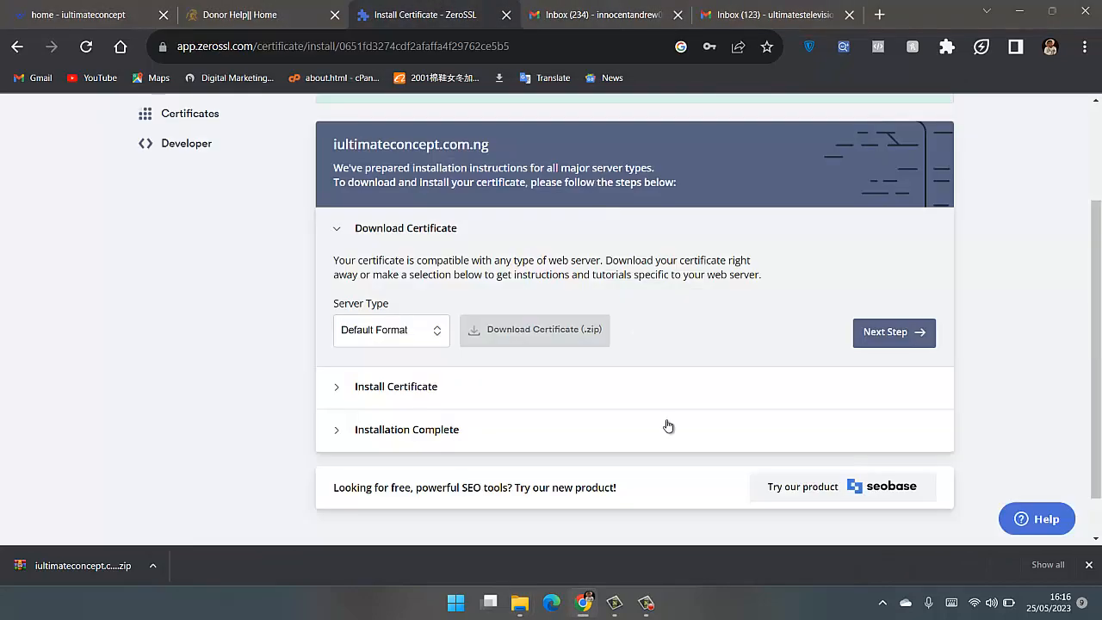
pyautogui.click(888, 332)
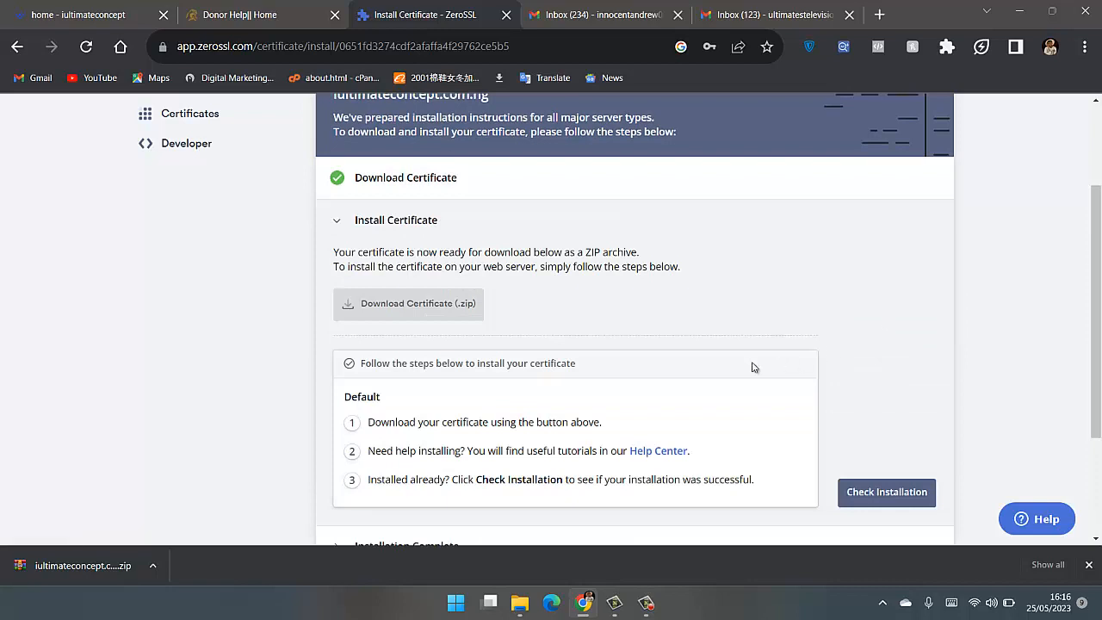
# - Run ZeroSSL's installation check for iultimateconcept.com.ng and open the new certificate setup page
pyautogui.scroll(-2, 732, 355)
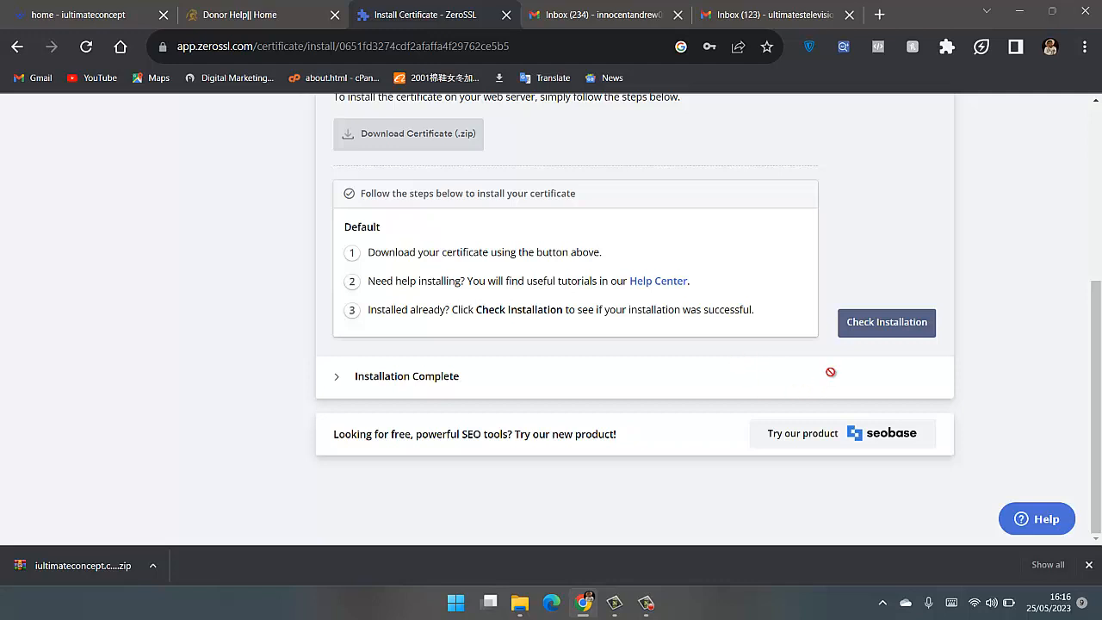
pyautogui.click(873, 332)
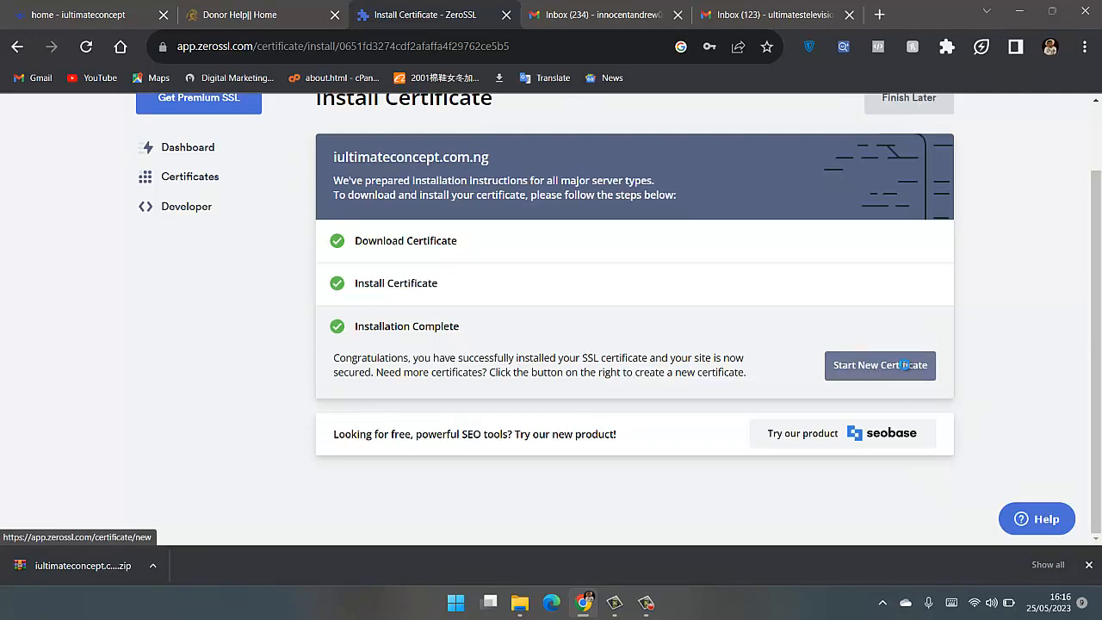
pyautogui.click(903, 367)
pyautogui.scroll(-1, 518, 369)
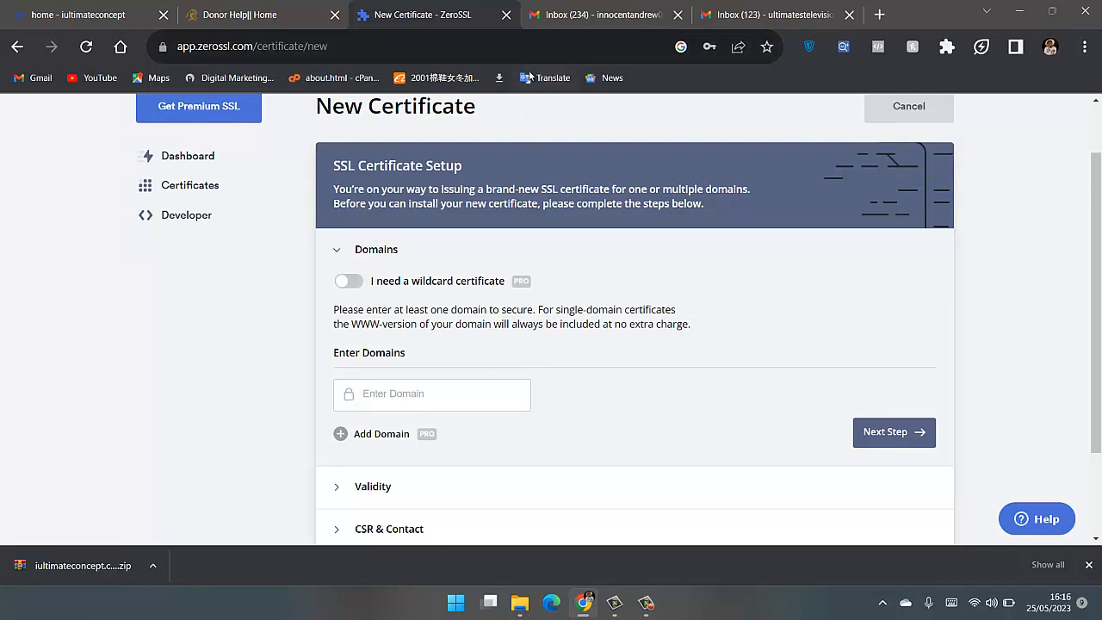
# - Close the ZeroSSL page and both Gmail inboxes, leaving the Donor Help site open
pyautogui.click(505, 15)
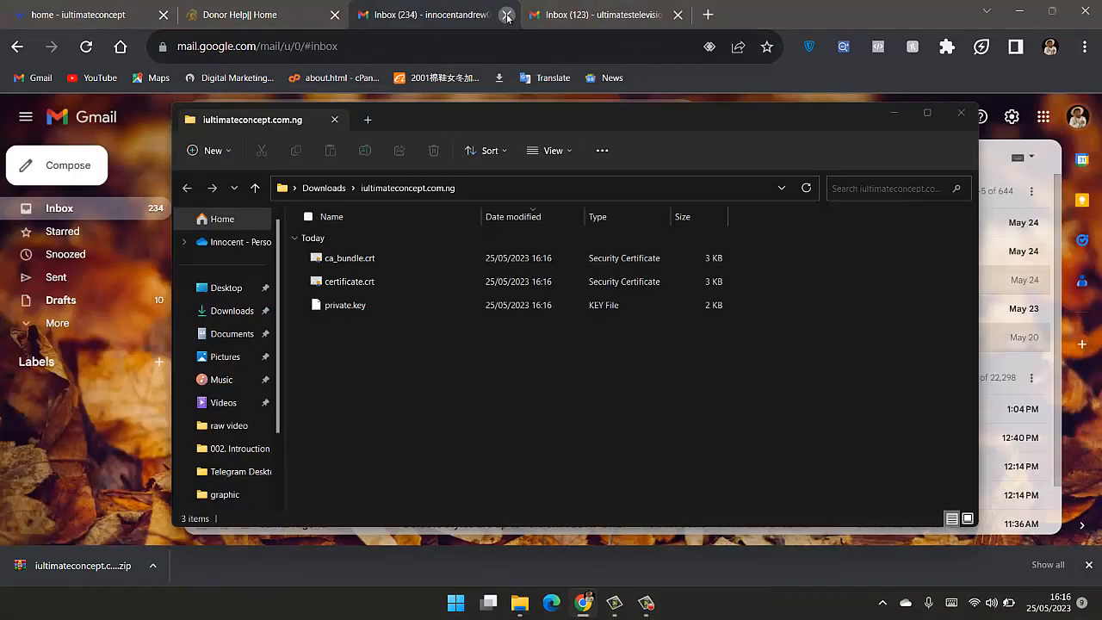
pyautogui.click(506, 15)
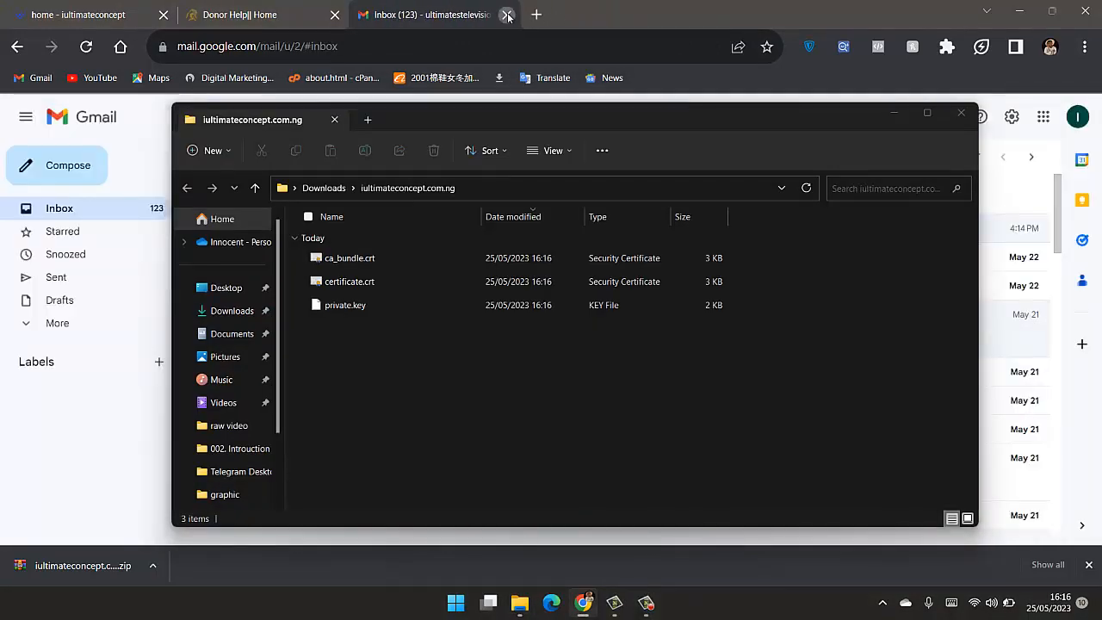
pyautogui.click(506, 14)
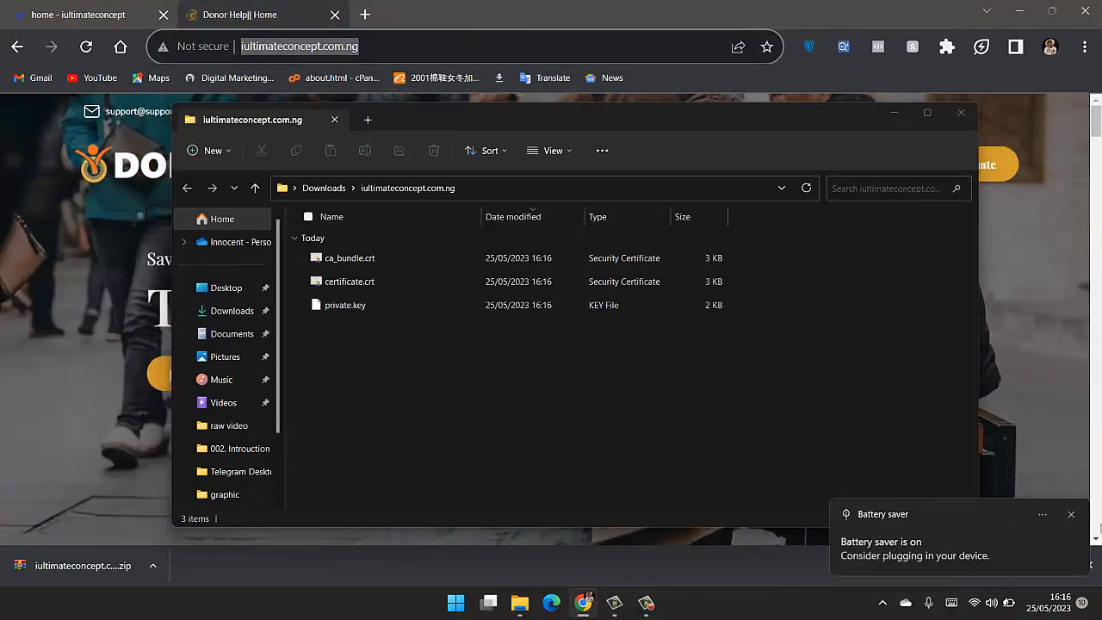
# - Dismiss the battery saver notification and raise the screen brightness to maximum in the quick settings
pyautogui.click(1072, 518)
pyautogui.click(1011, 602)
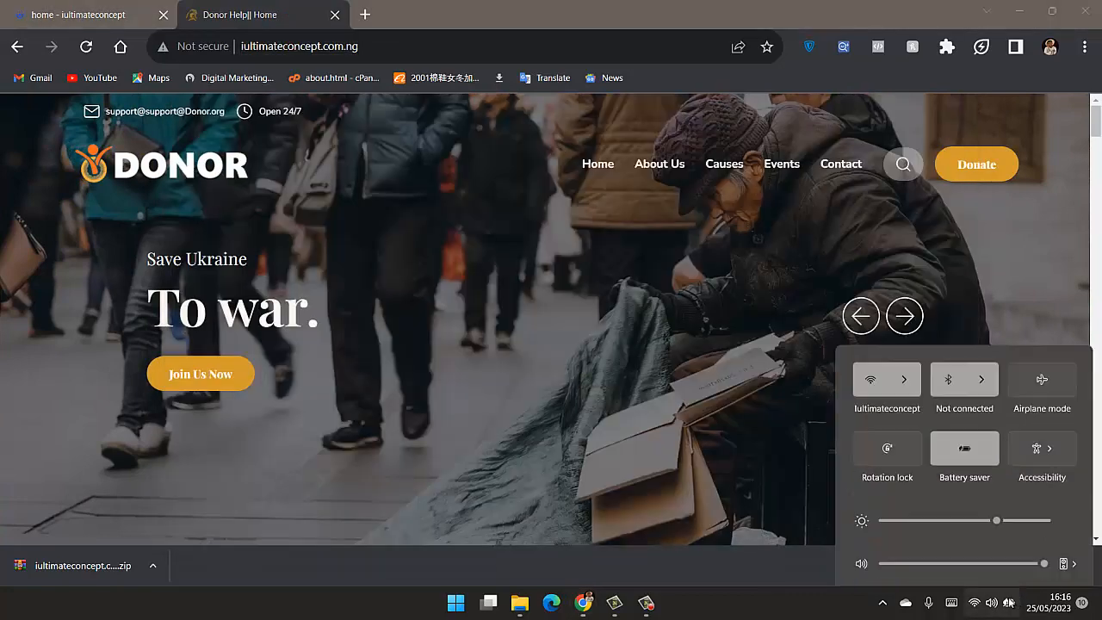
pyautogui.moveTo(993, 466); pyautogui.dragTo(1074, 473)
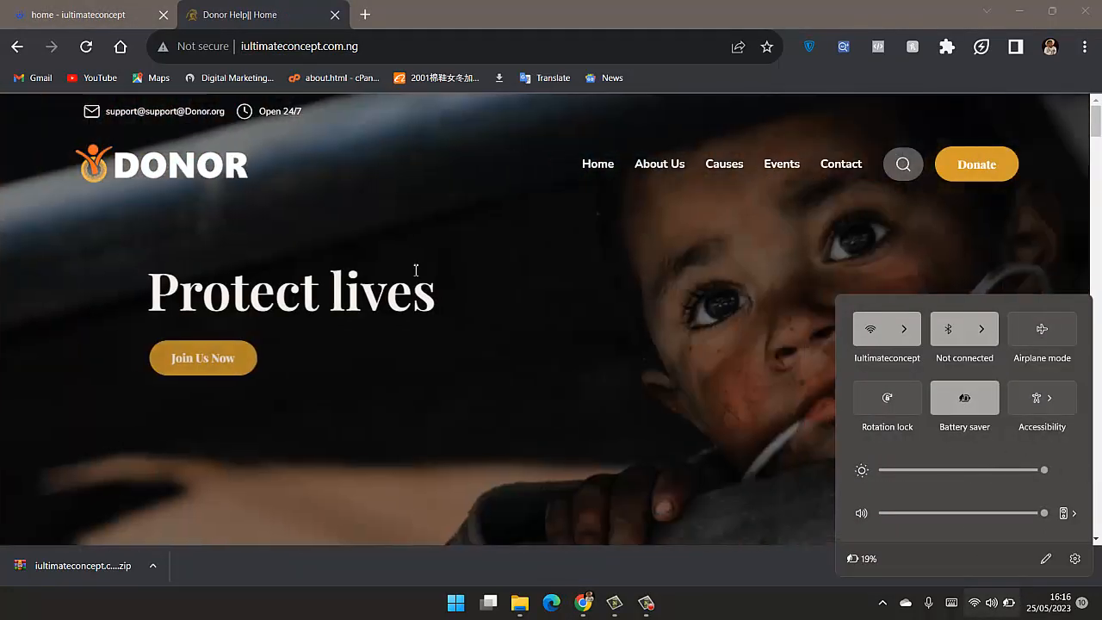
pyautogui.click(389, 194)
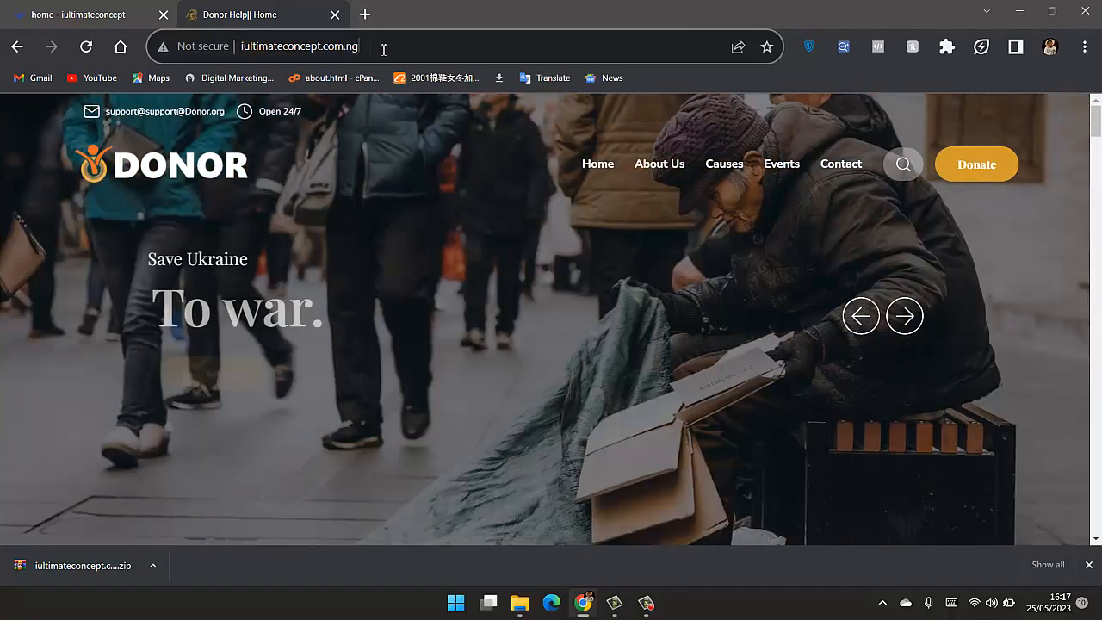
# - Go to the site's cPanel and open SSL/TLS from its tools
pyautogui.click(381, 46)
pyautogui.write('cpan')
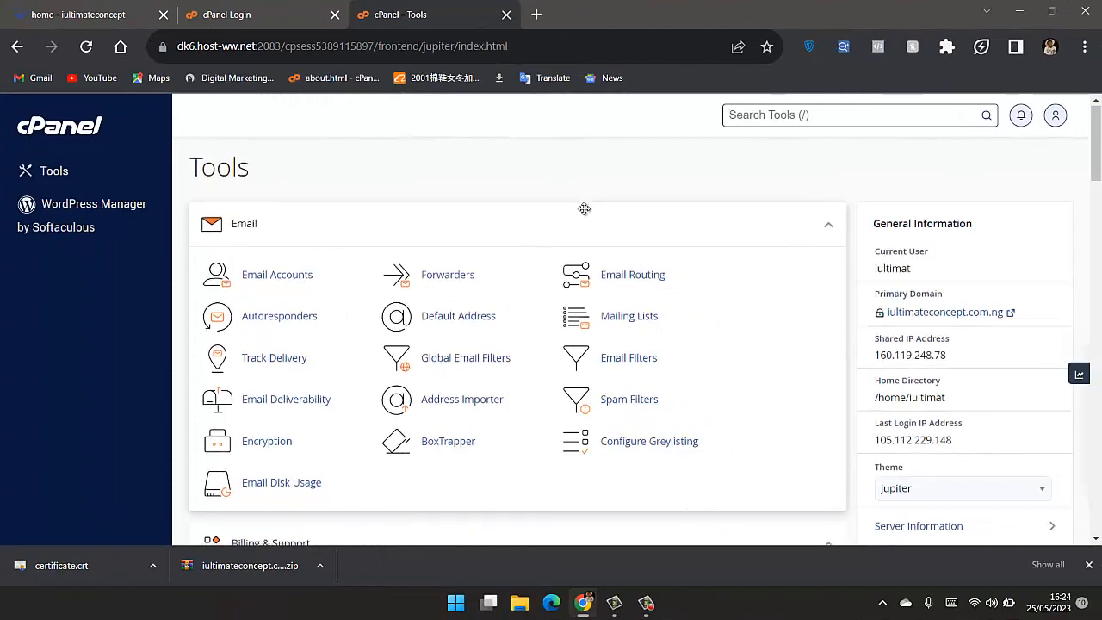
pyautogui.scroll(-10, 583, 213)
pyautogui.scroll(-5, 584, 208)
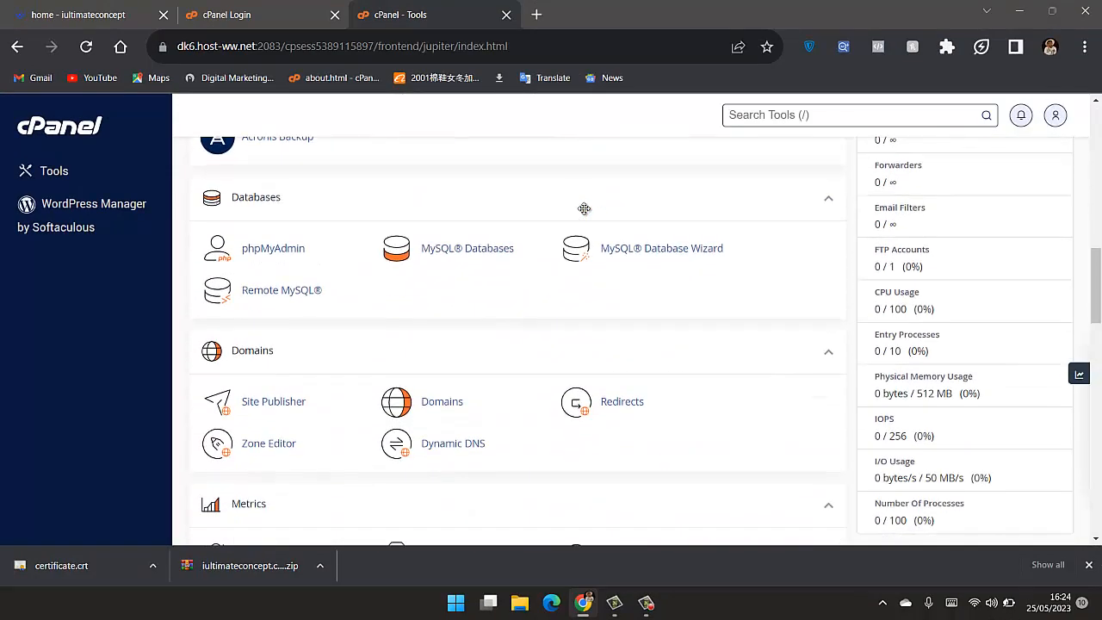
pyautogui.scroll(-1, 584, 208)
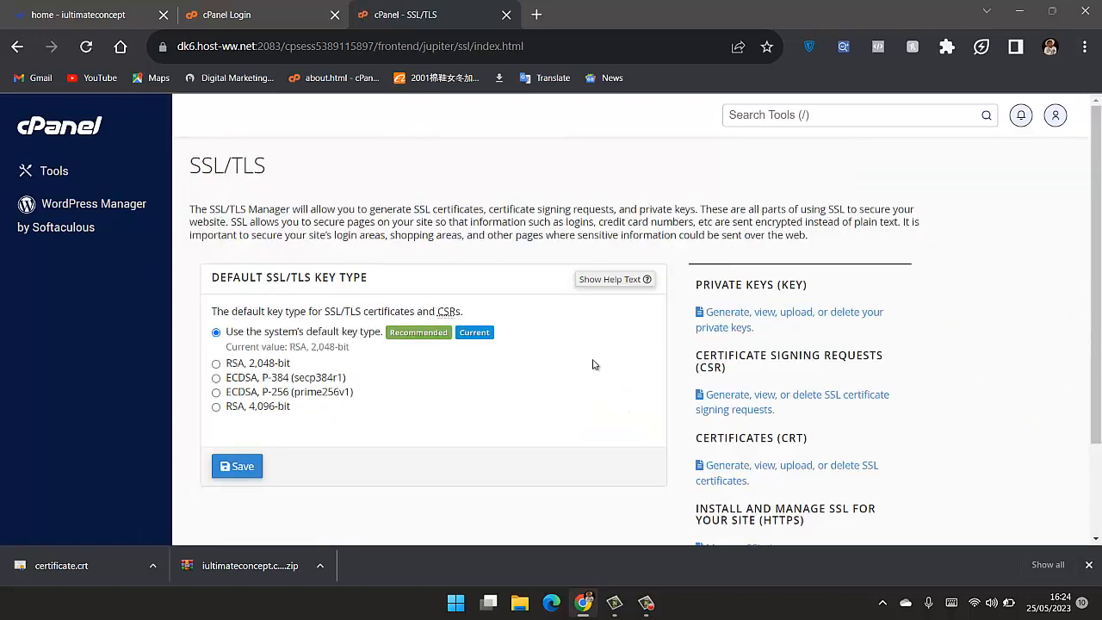
# - Open Manage SSL sites and go to the Certificate (CRT) field of the Install an SSL Website form
pyautogui.scroll(-2, 589, 362)
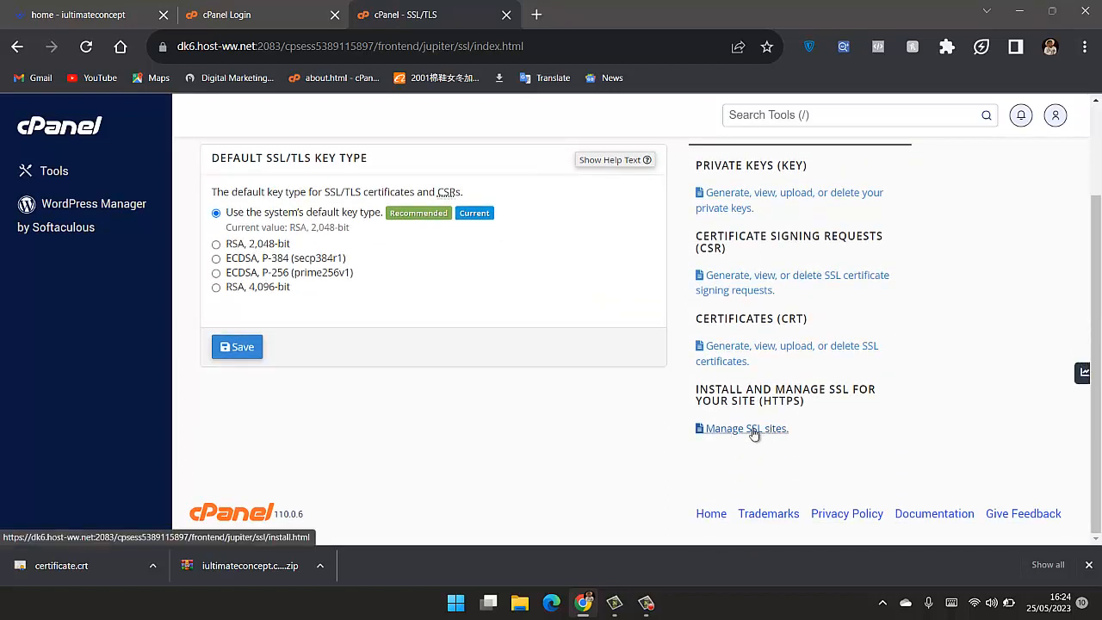
pyautogui.moveTo(695, 389); pyautogui.dragTo(820, 410)
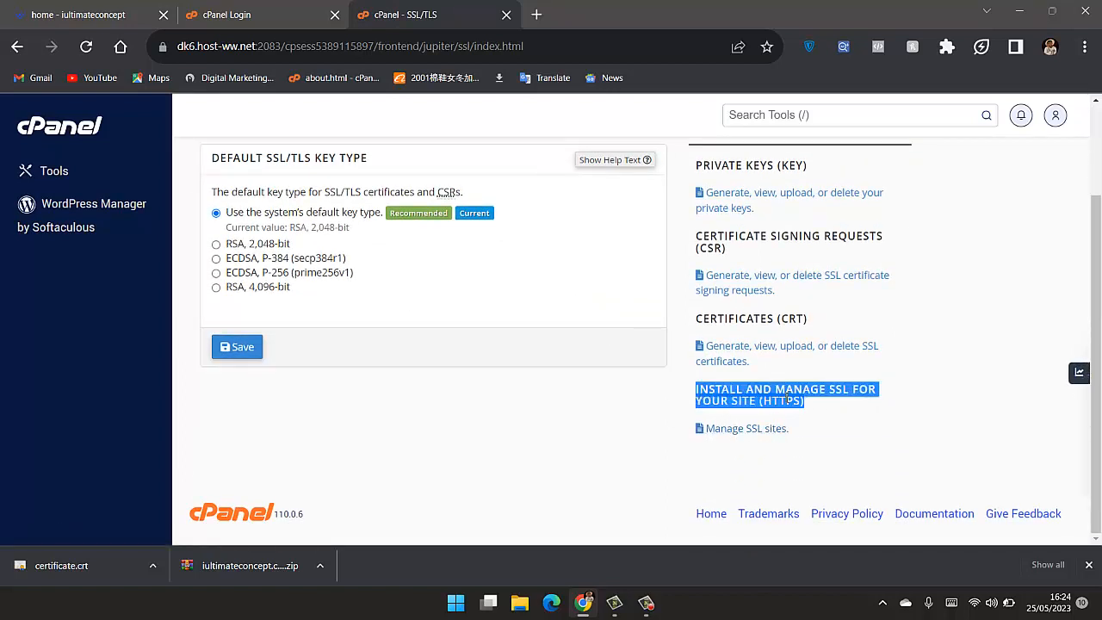
pyautogui.click(768, 429)
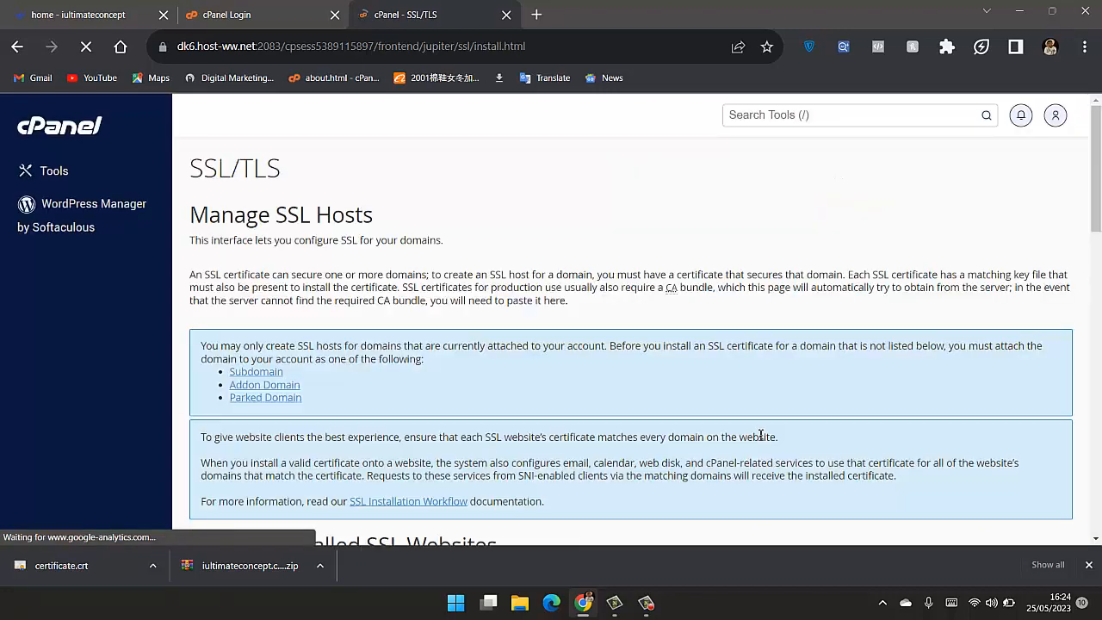
pyautogui.scroll(-8, 747, 413)
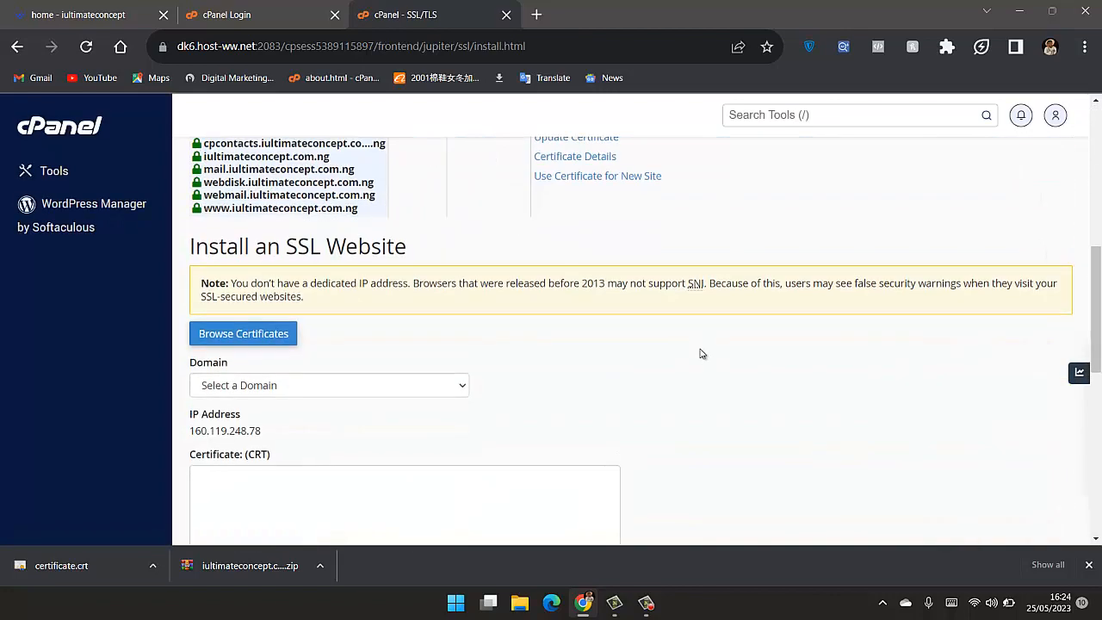
pyautogui.scroll(-1, 291, 349)
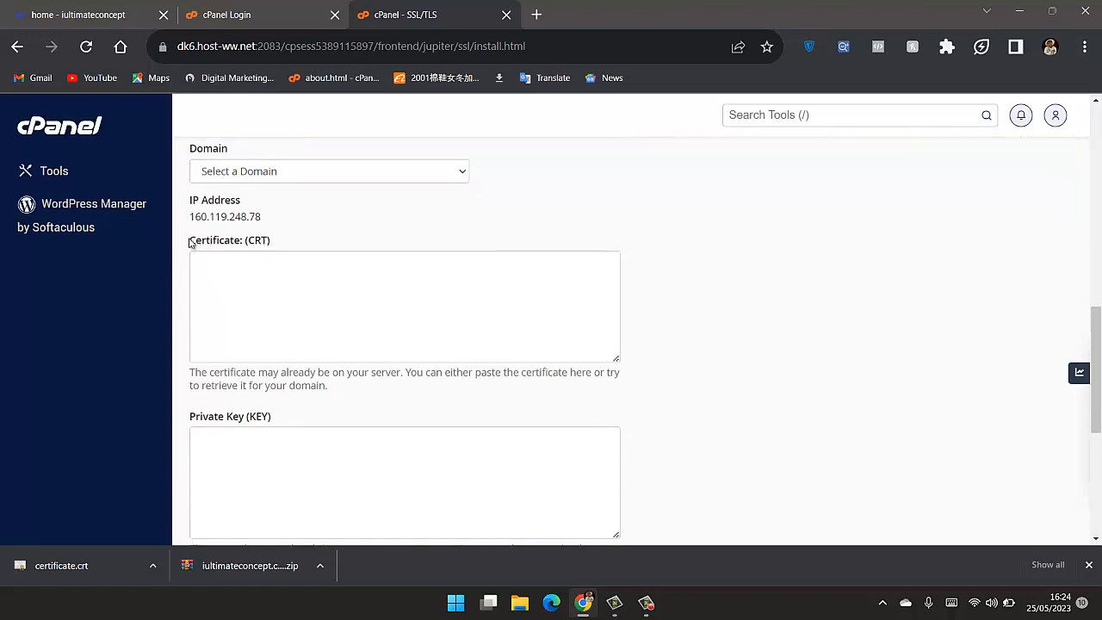
pyautogui.moveTo(189, 242); pyautogui.dragTo(301, 246)
pyautogui.click(348, 241)
# - Switch to File Explorer, delete the loose certificate.crt from Downloads and open the extracted iultimateconcept.com.ng folder
pyautogui.click(521, 602)
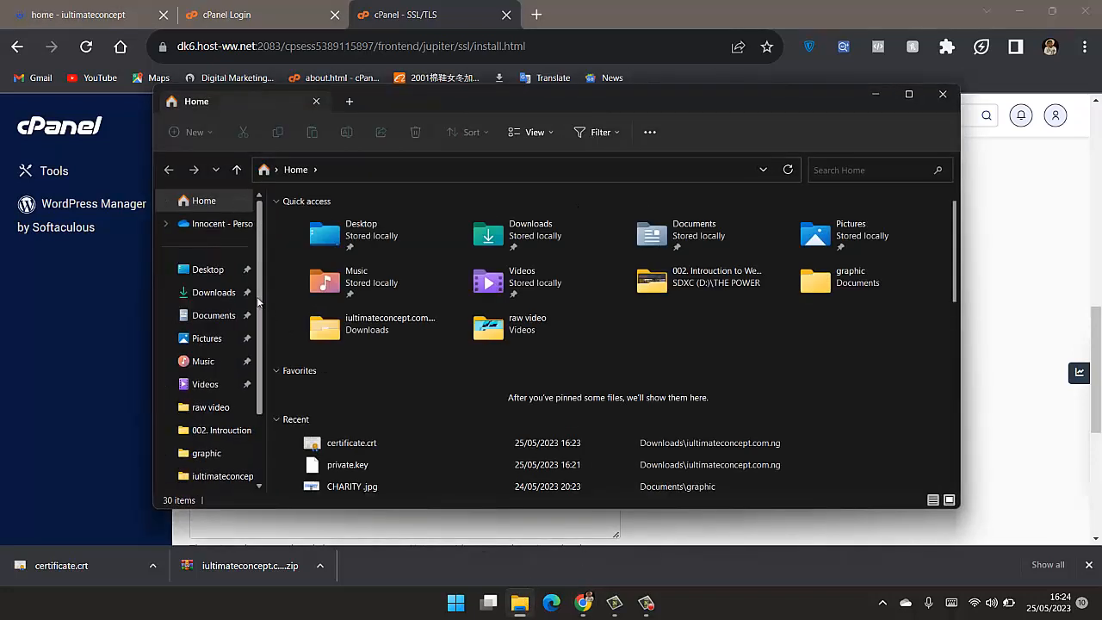
pyautogui.click(214, 293)
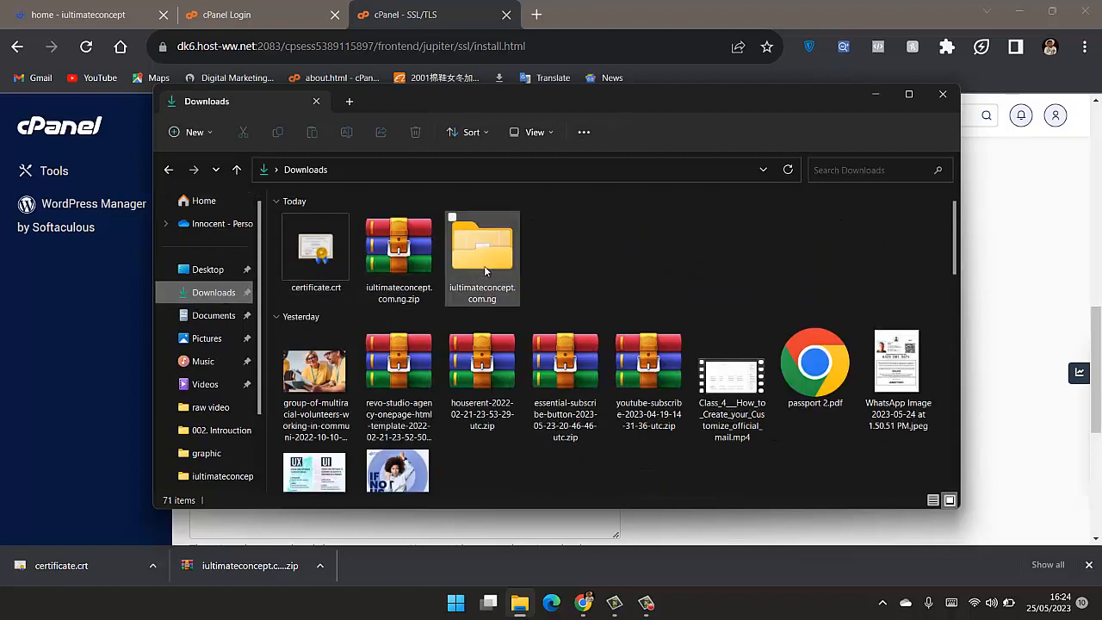
pyautogui.click(342, 258)
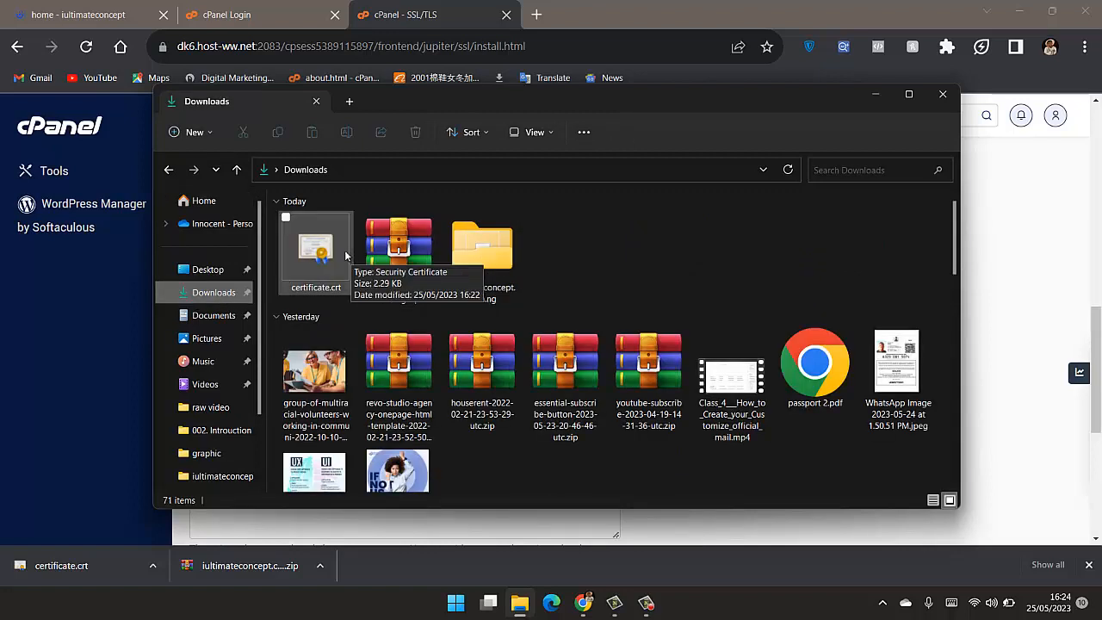
pyautogui.press('Delete')
pyautogui.click(401, 270)
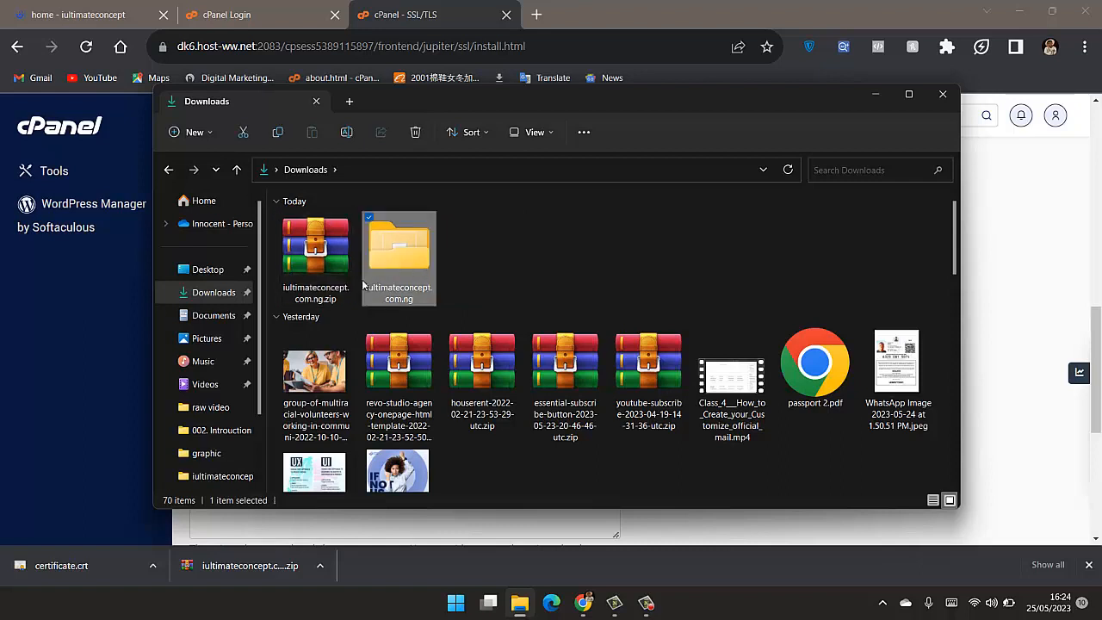
pyautogui.doubleClick(404, 269)
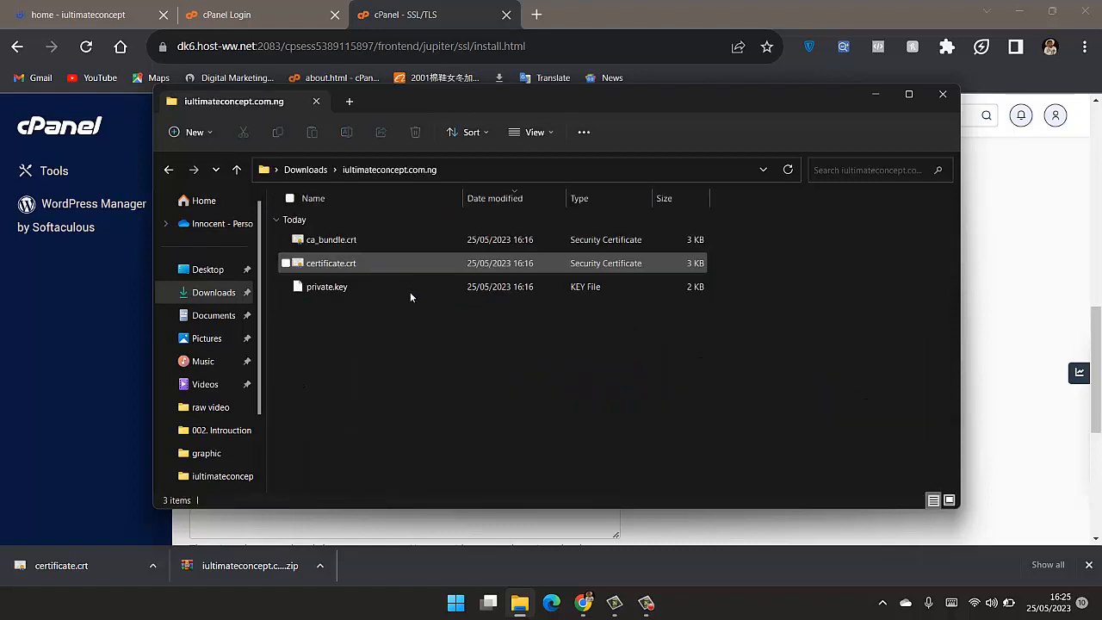
# - Open certificate.crt from the extracted folder in Notepad
pyautogui.click(358, 269)
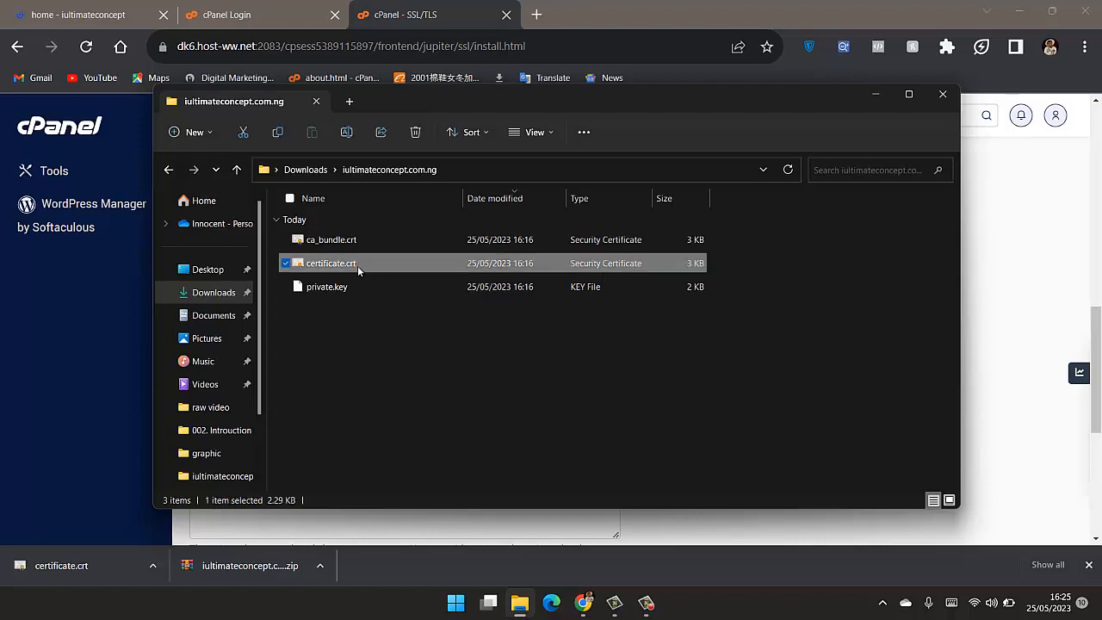
pyautogui.rightClick(357, 265)
pyautogui.moveTo(436, 339)
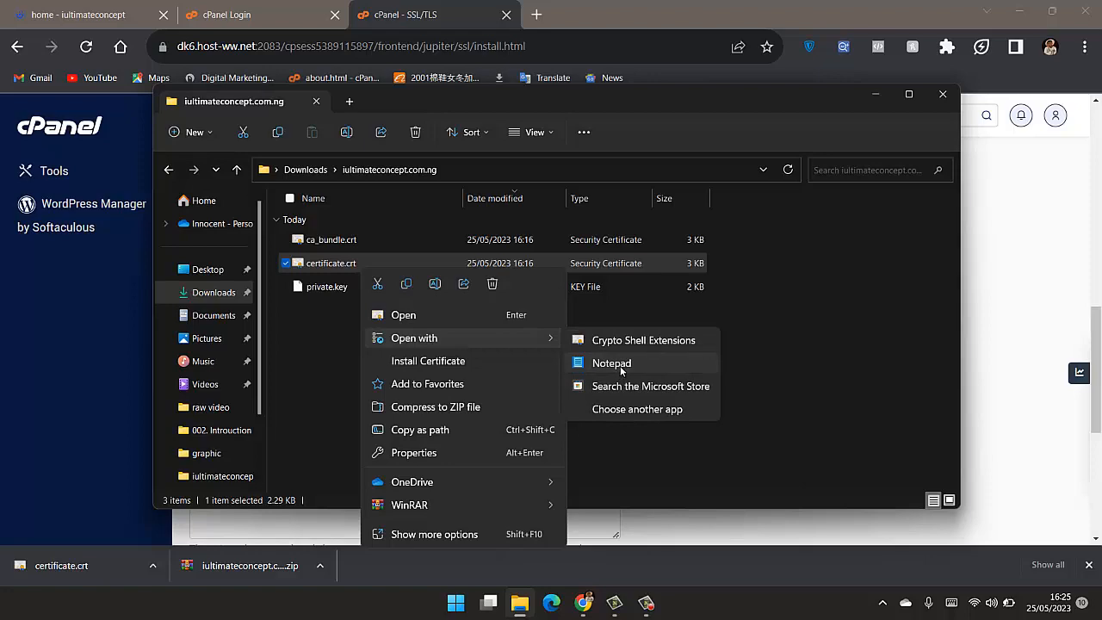
pyautogui.click(622, 366)
pyautogui.click(604, 322)
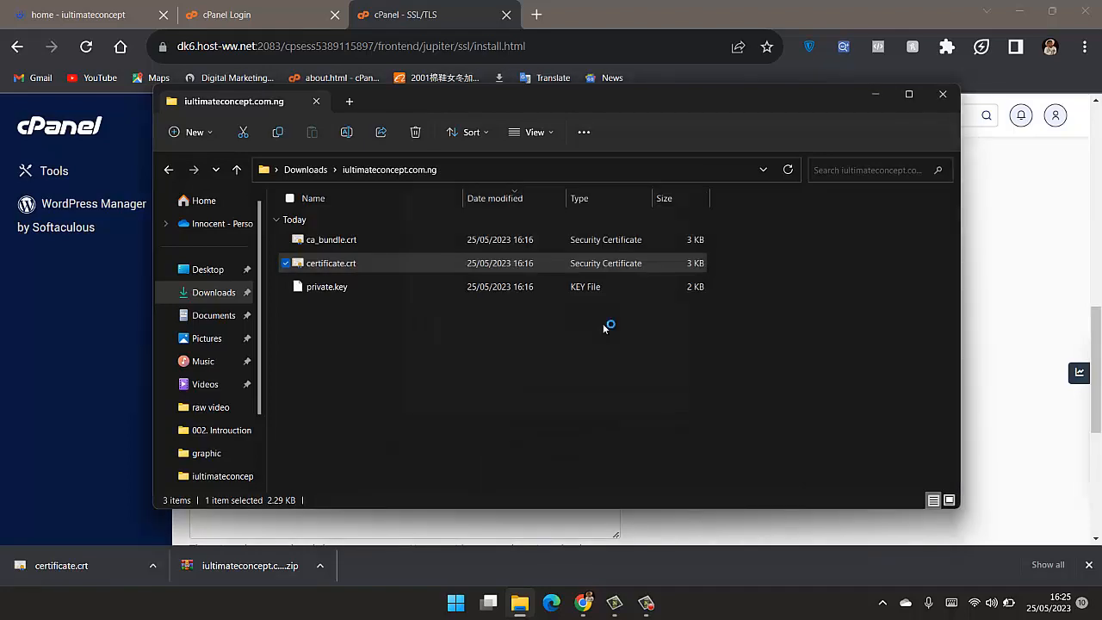
pyautogui.click(608, 270)
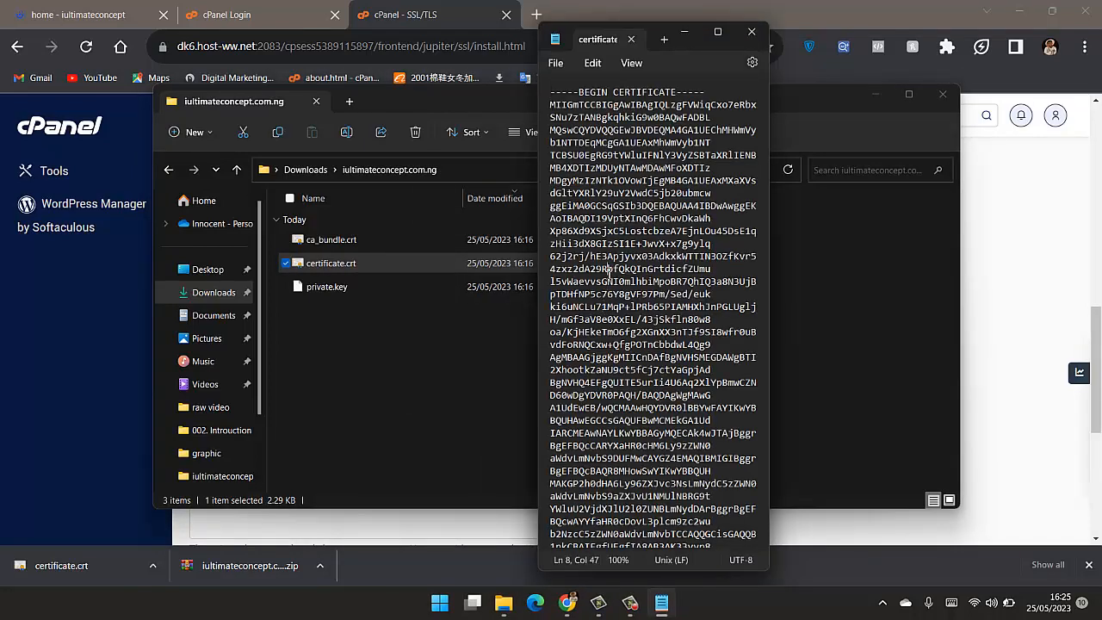
# - Copy the whole text of certificate.crt and paste it into cPanel's Certificate (CRT) field
pyautogui.hotkey('ctrl', 'a')
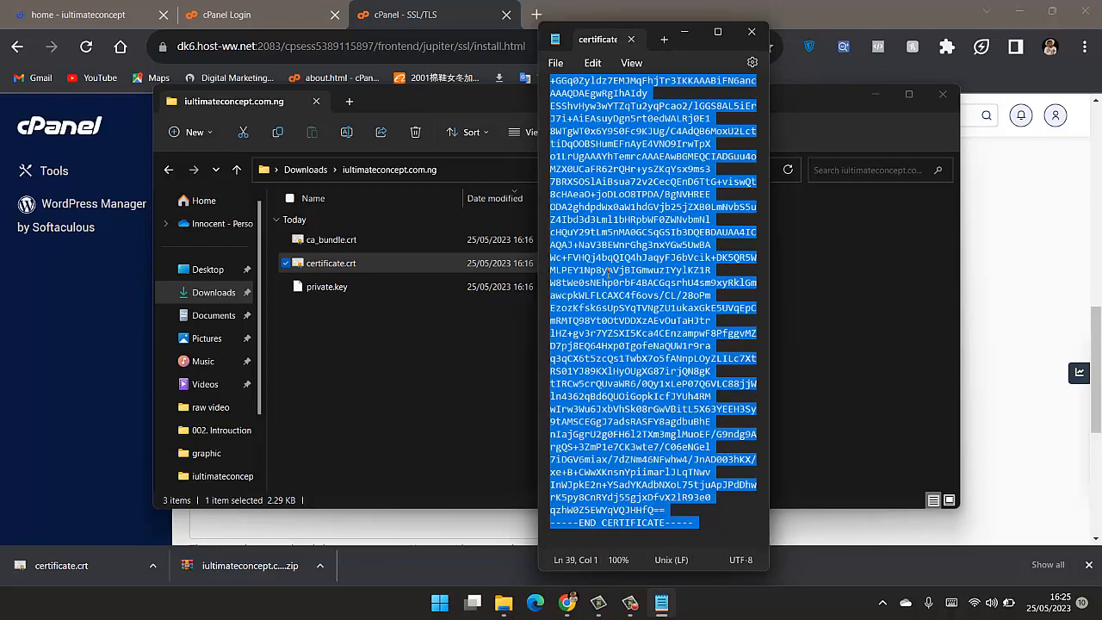
pyautogui.rightClick(589, 245)
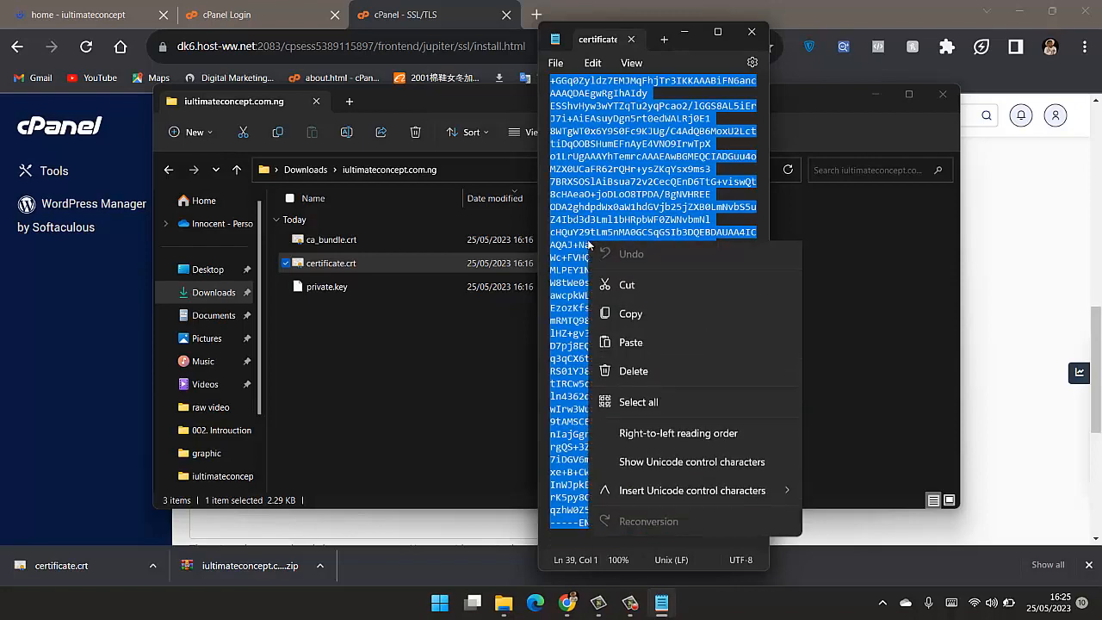
pyautogui.click(640, 320)
pyautogui.click(1019, 264)
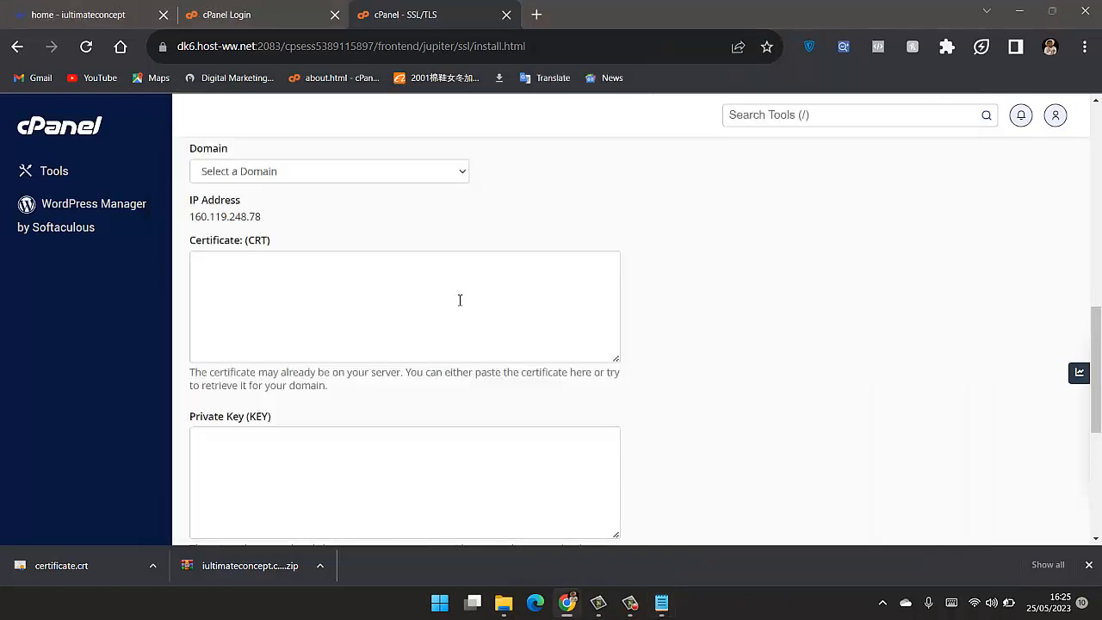
pyautogui.click(374, 290)
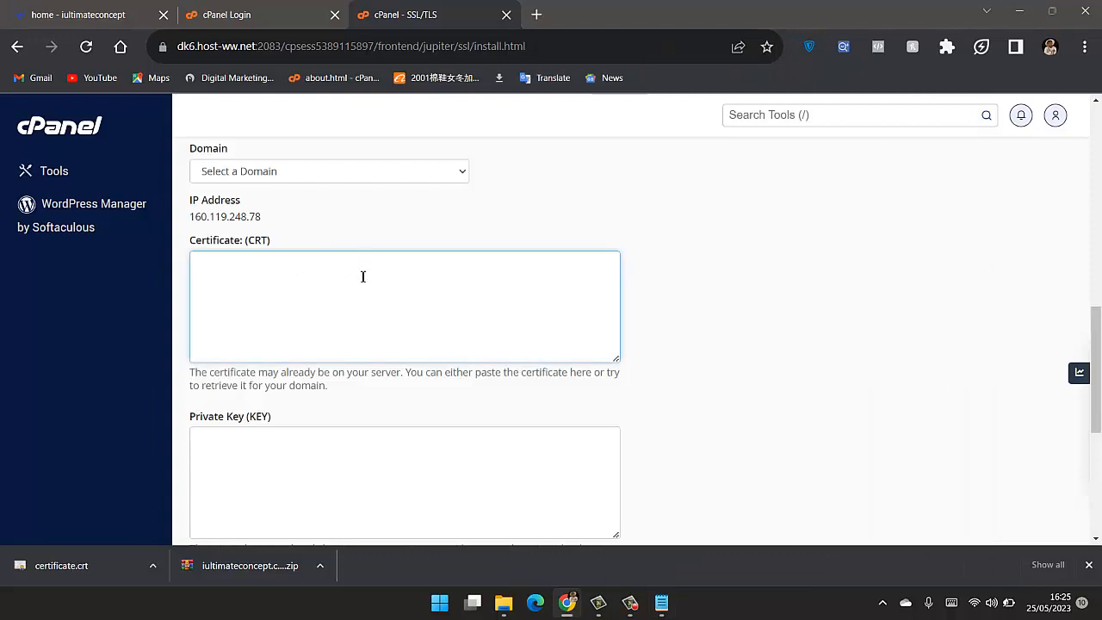
pyautogui.hotkey('ctrl', 'v')
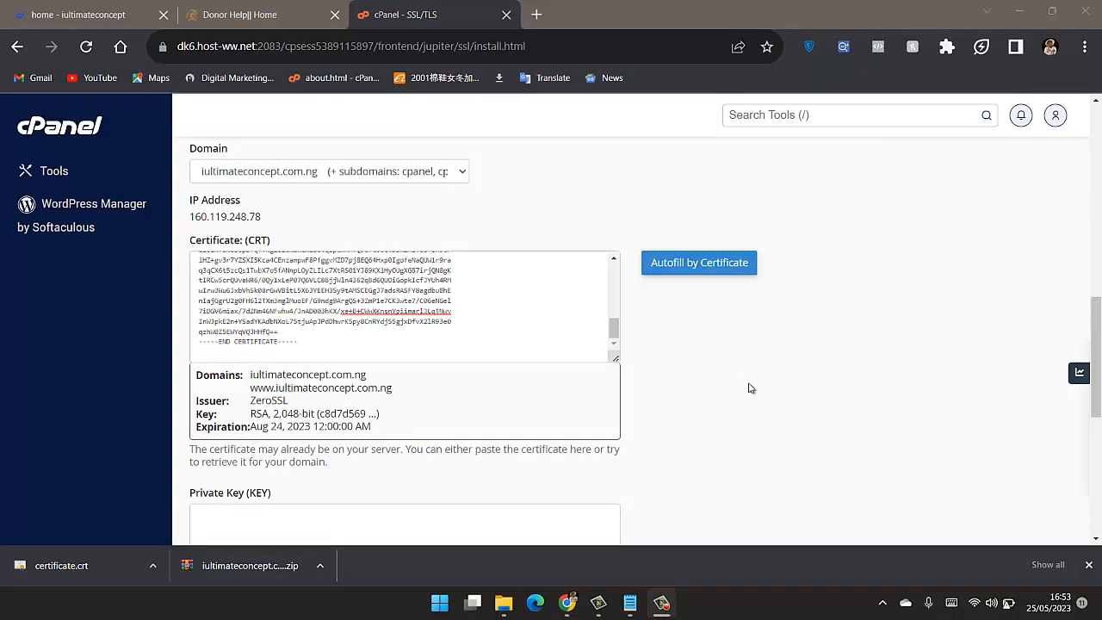
# - Go to the Private Key (KEY) field of the install form and switch to the extracted iultimateconcept.com.ng folder in File Explorer
pyautogui.scroll(-2, 746, 383)
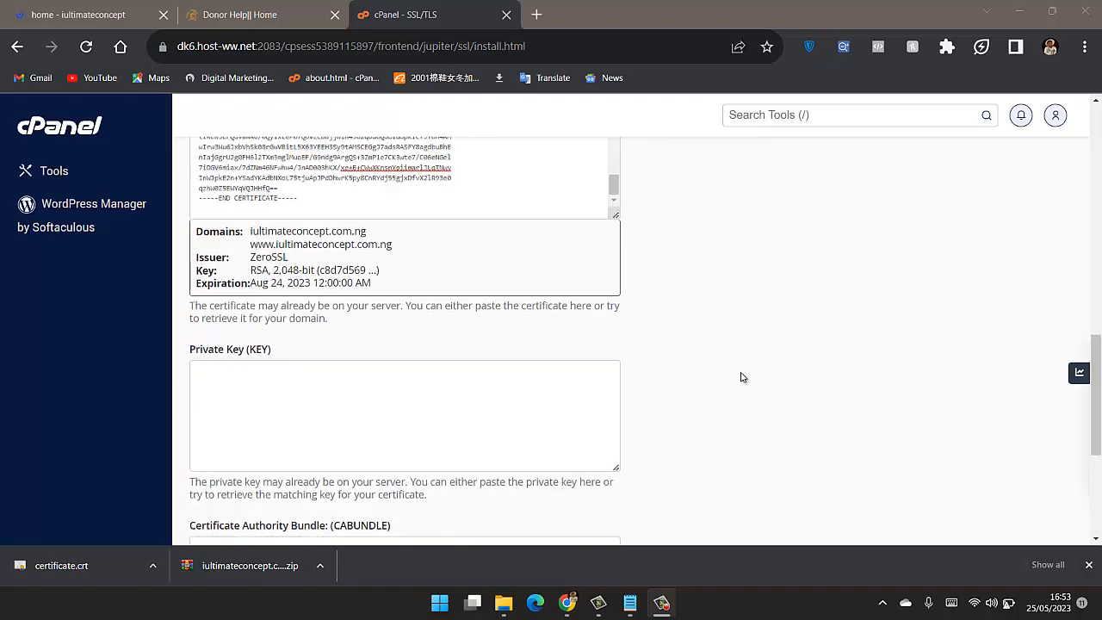
pyautogui.click(463, 390)
pyautogui.scroll(-1, 465, 388)
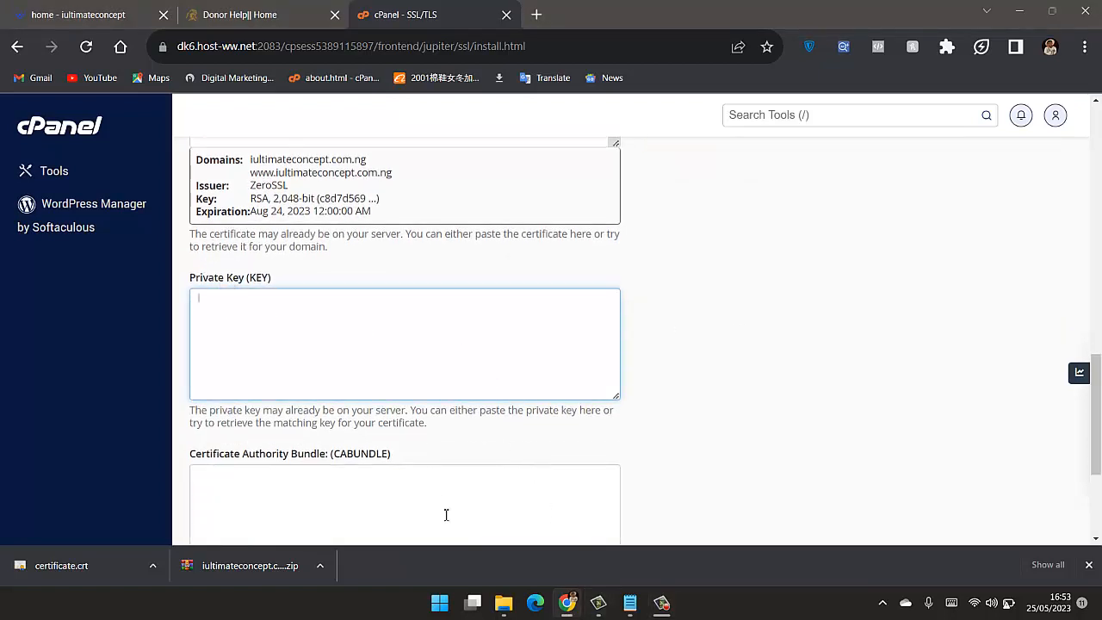
pyautogui.click(633, 607)
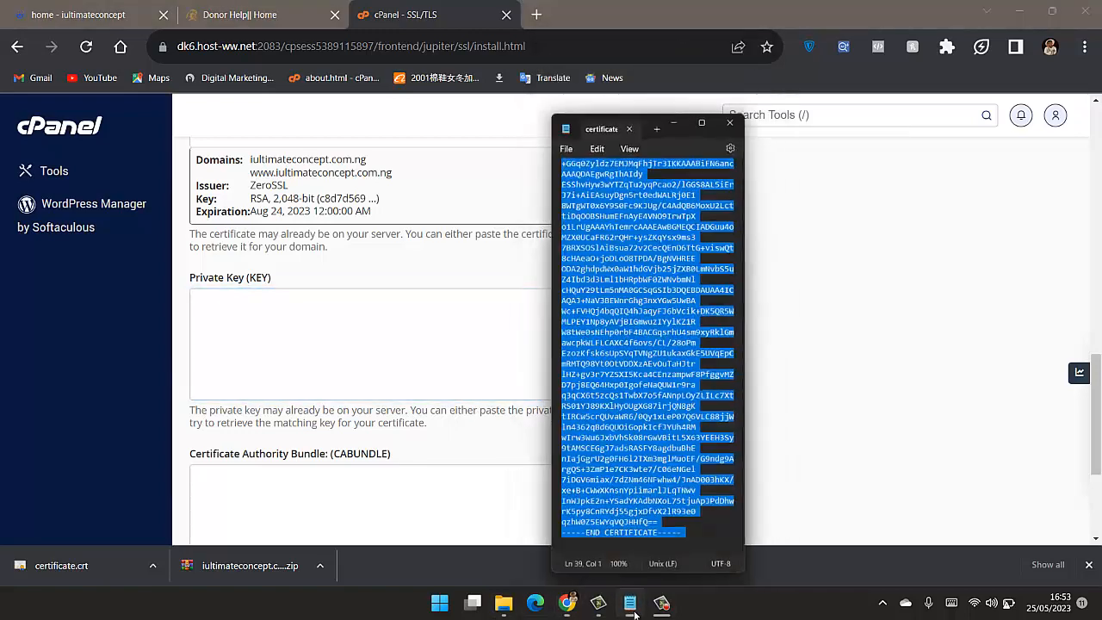
pyautogui.click(631, 605)
pyautogui.click(503, 603)
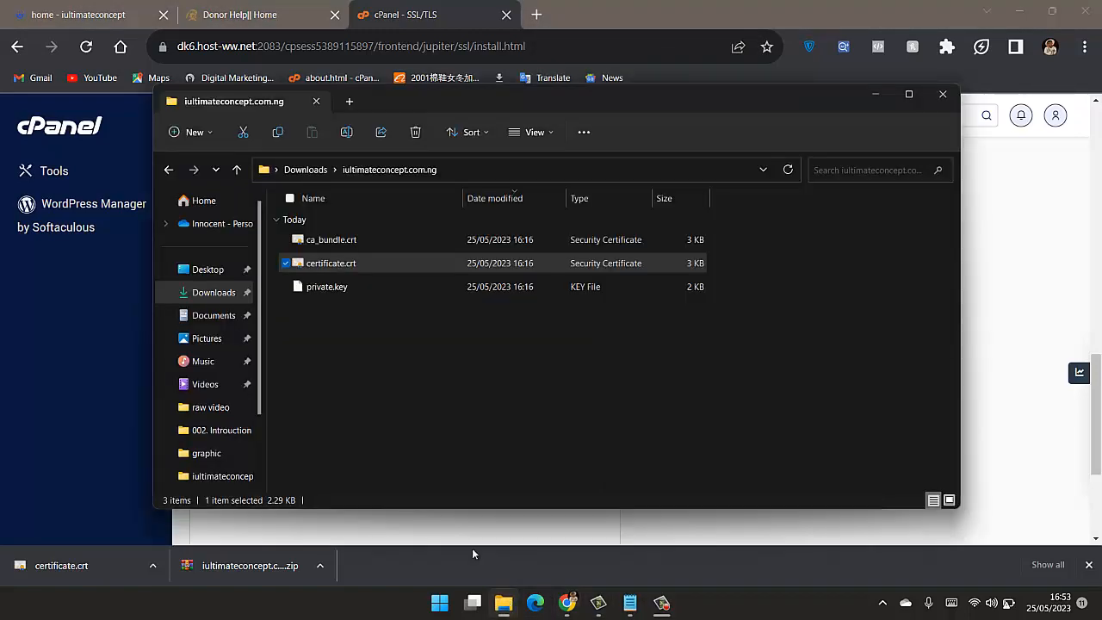
# - Open private.key from the extracted folder in Notepad
pyautogui.click(359, 287)
pyautogui.rightClick(360, 287)
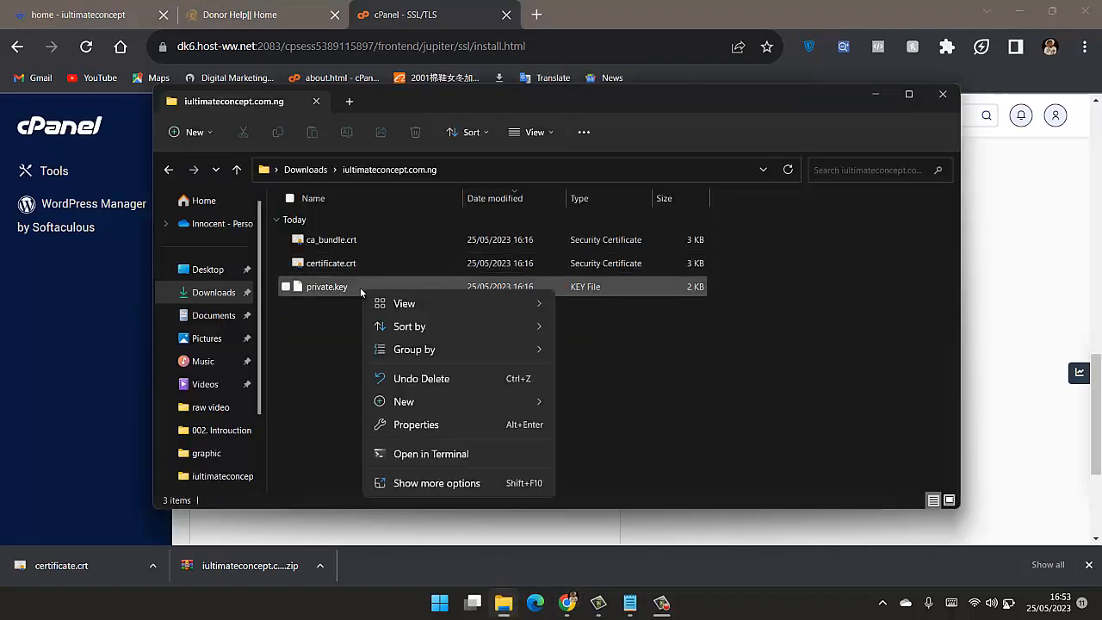
pyautogui.click(350, 286)
pyautogui.rightClick(350, 286)
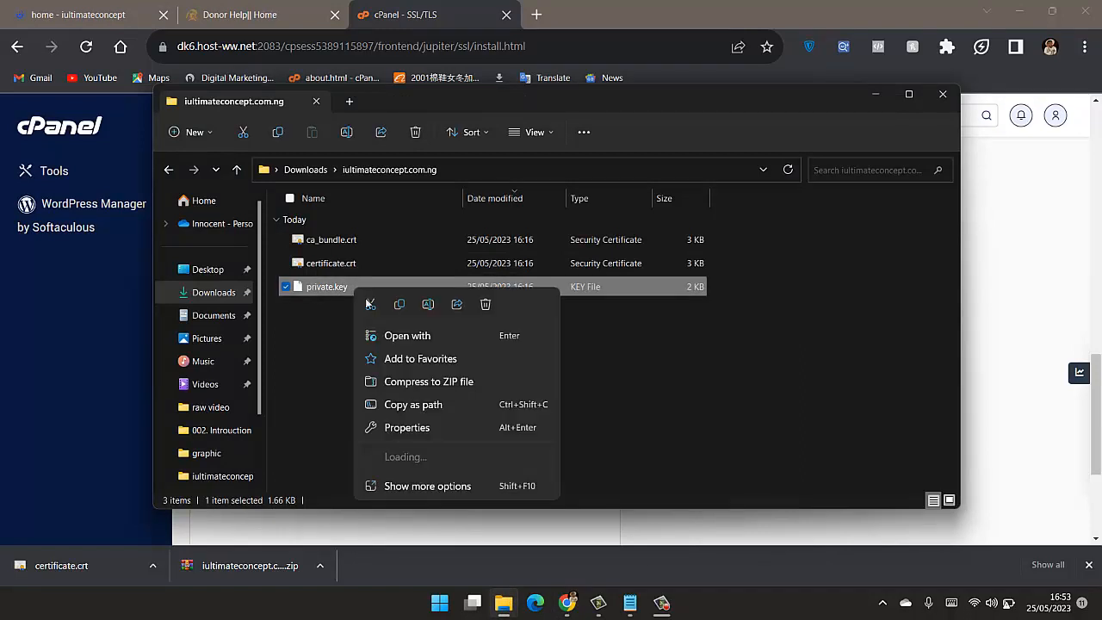
pyautogui.click(411, 337)
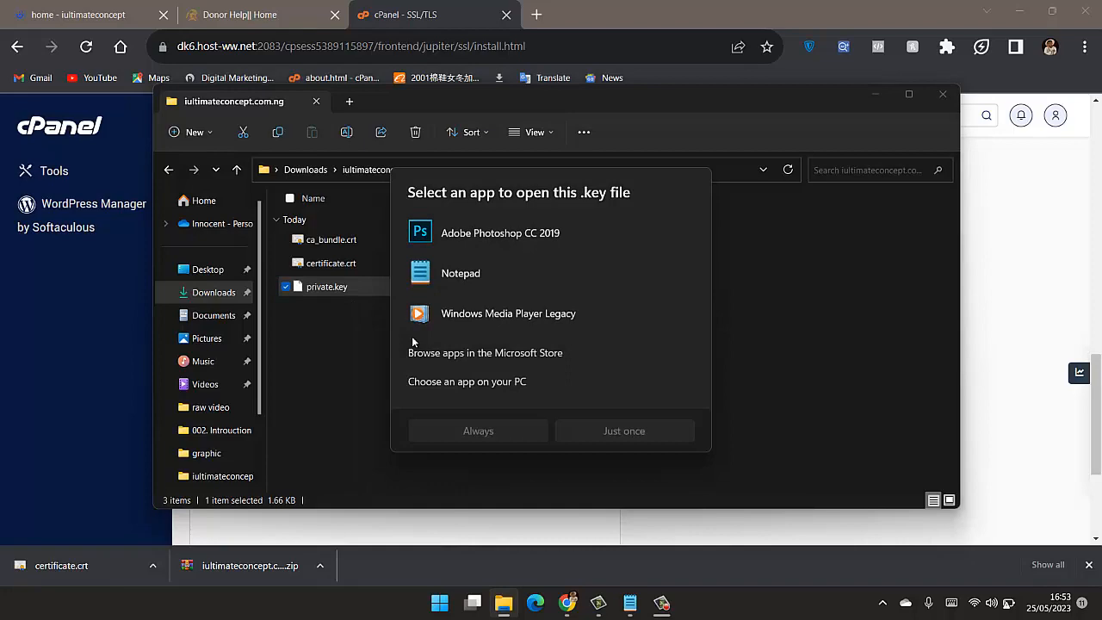
pyautogui.click(518, 267)
pyautogui.doubleClick(520, 266)
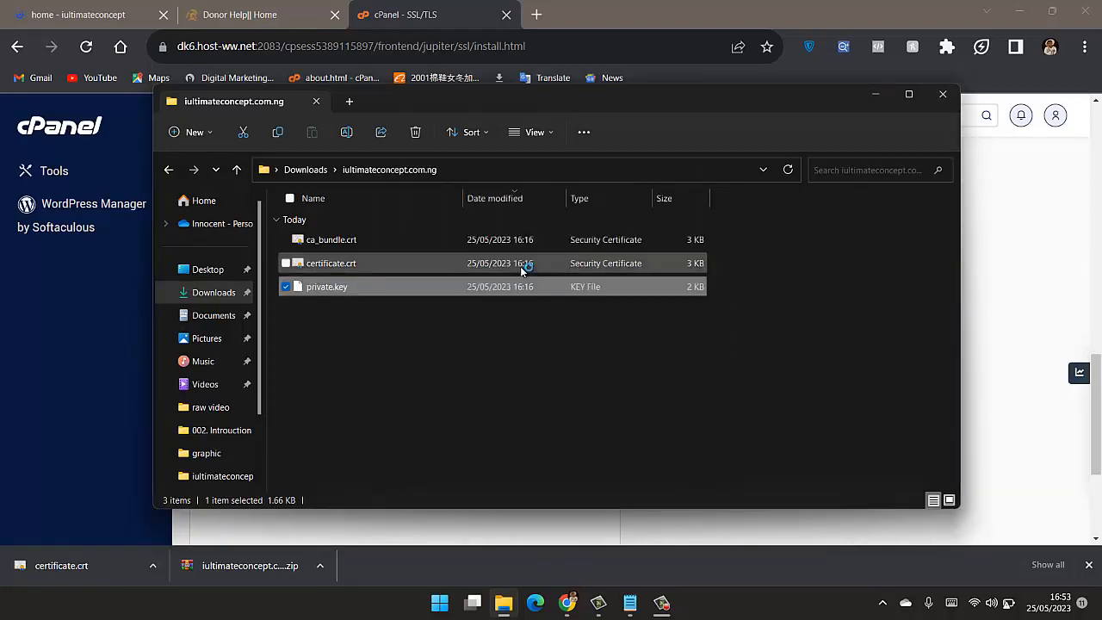
# - Copy the whole text of private.key and paste it into cPanel's Private Key (KEY) field
pyautogui.click(602, 269)
pyautogui.hotkey('ctrl', 'a')
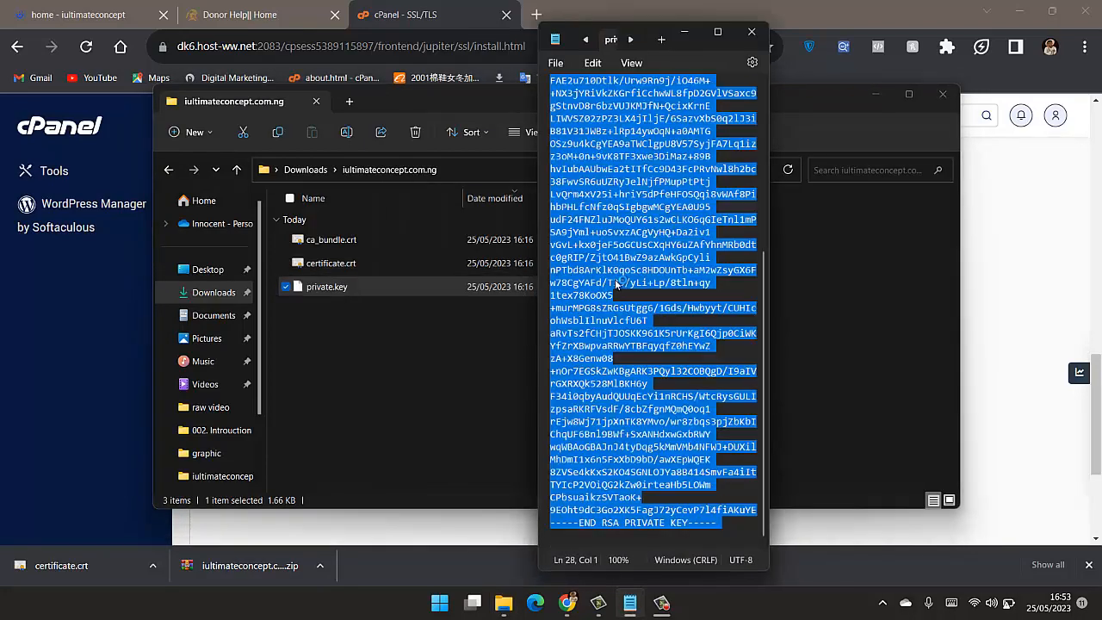
pyautogui.click(1029, 271)
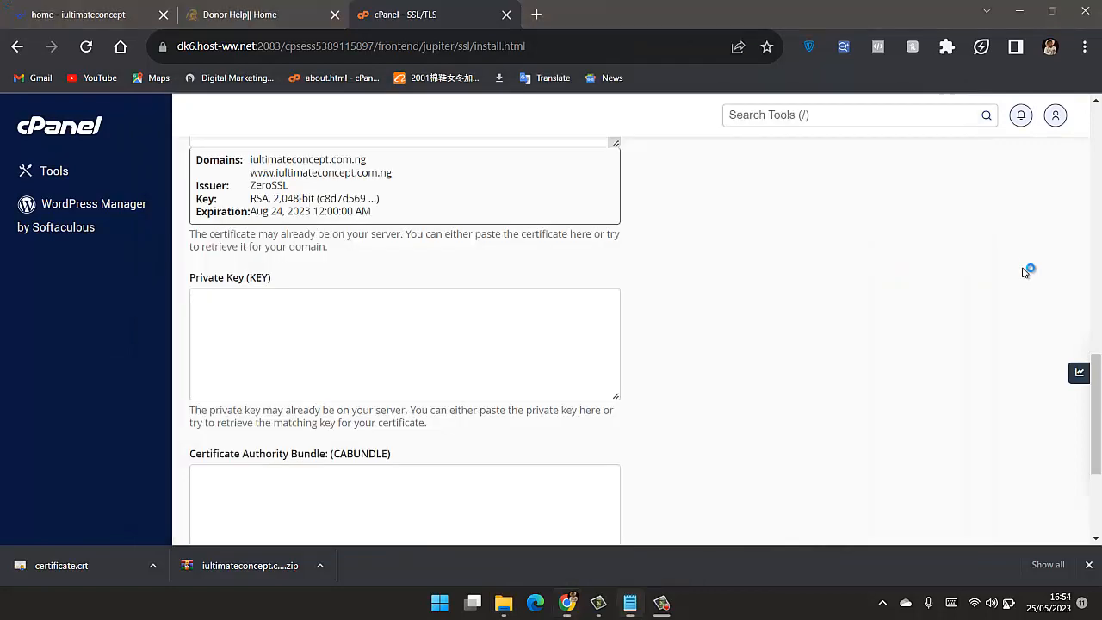
pyautogui.click(312, 349)
pyautogui.hotkey('ctrl', 'v')
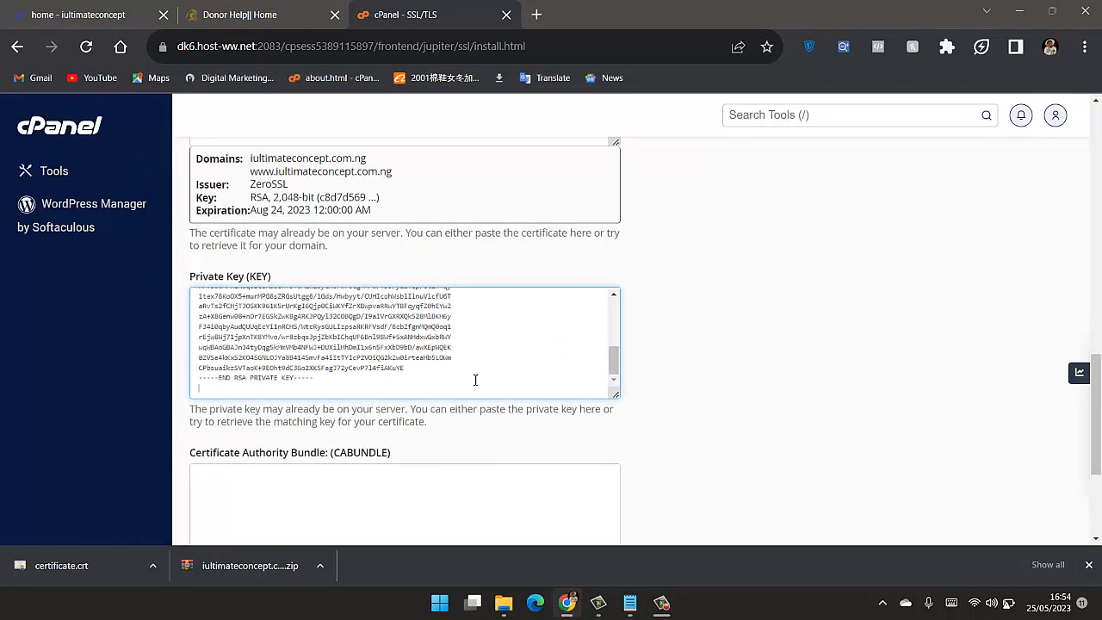
# - Go to the Certificate Authority Bundle (CABUNDLE) field, switch to File Explorer and open ca_bundle.crt in Notepad
pyautogui.scroll(-1, 475, 379)
pyautogui.click(397, 411)
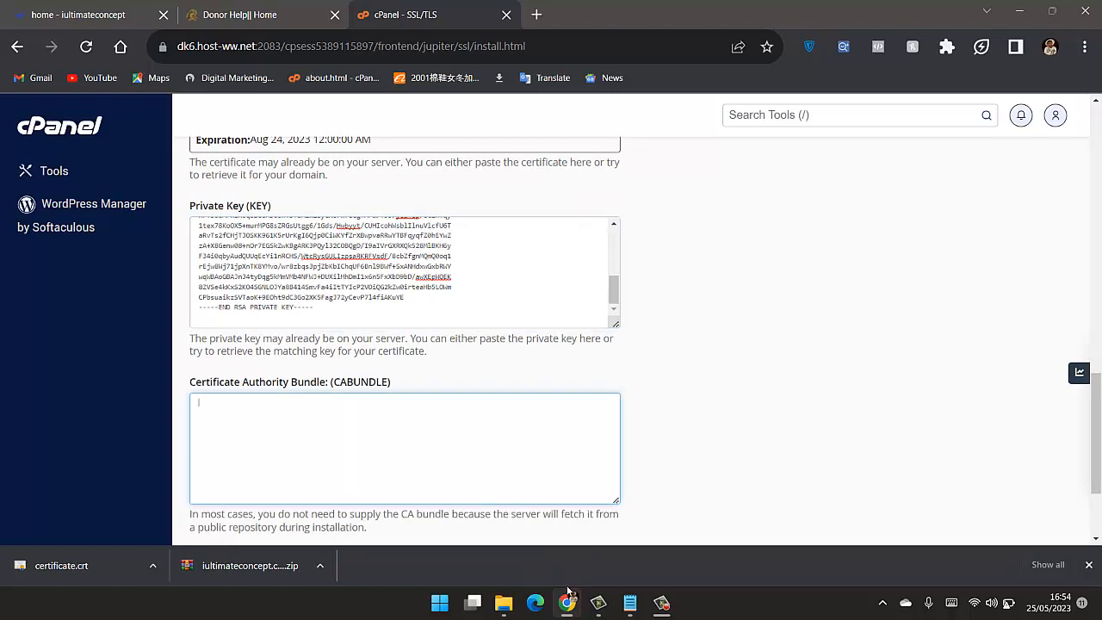
pyautogui.click(506, 603)
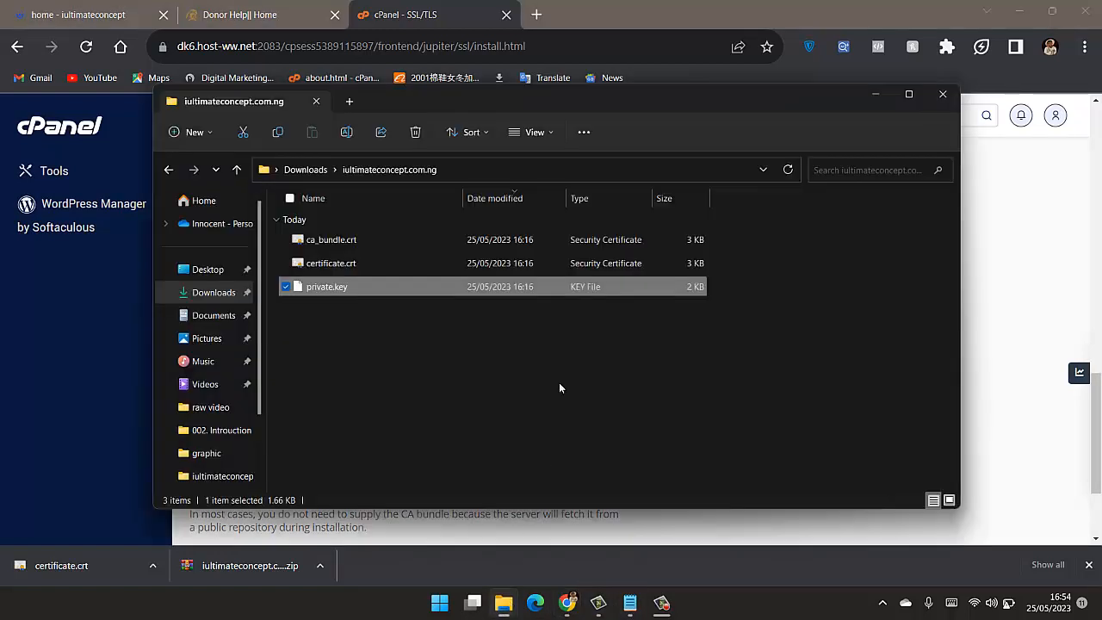
pyautogui.rightClick(380, 234)
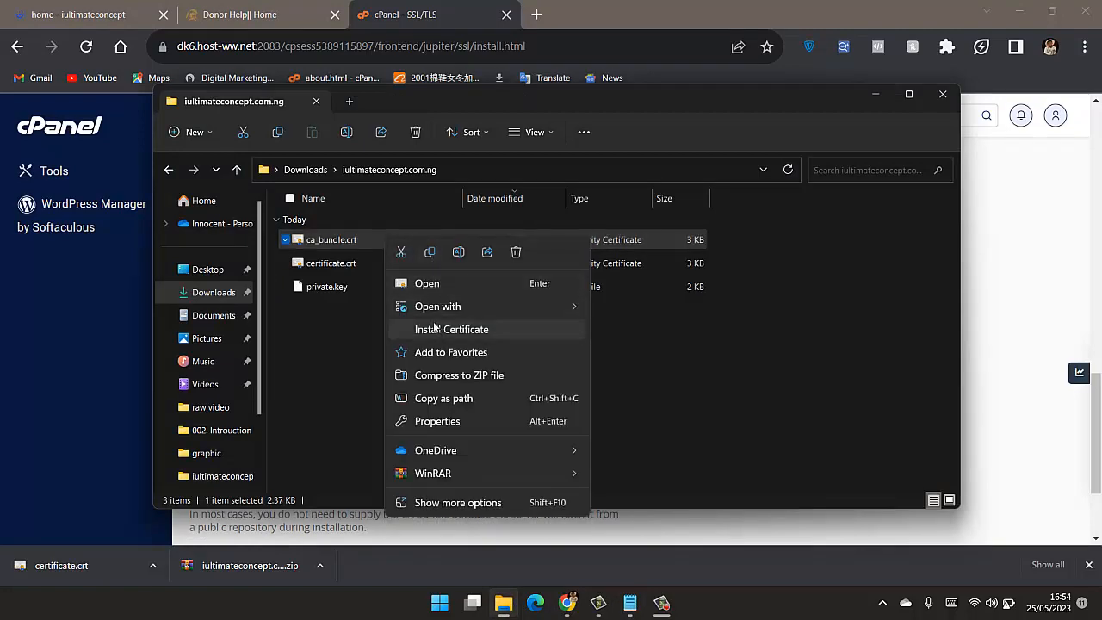
pyautogui.moveTo(439, 308)
pyautogui.click(632, 330)
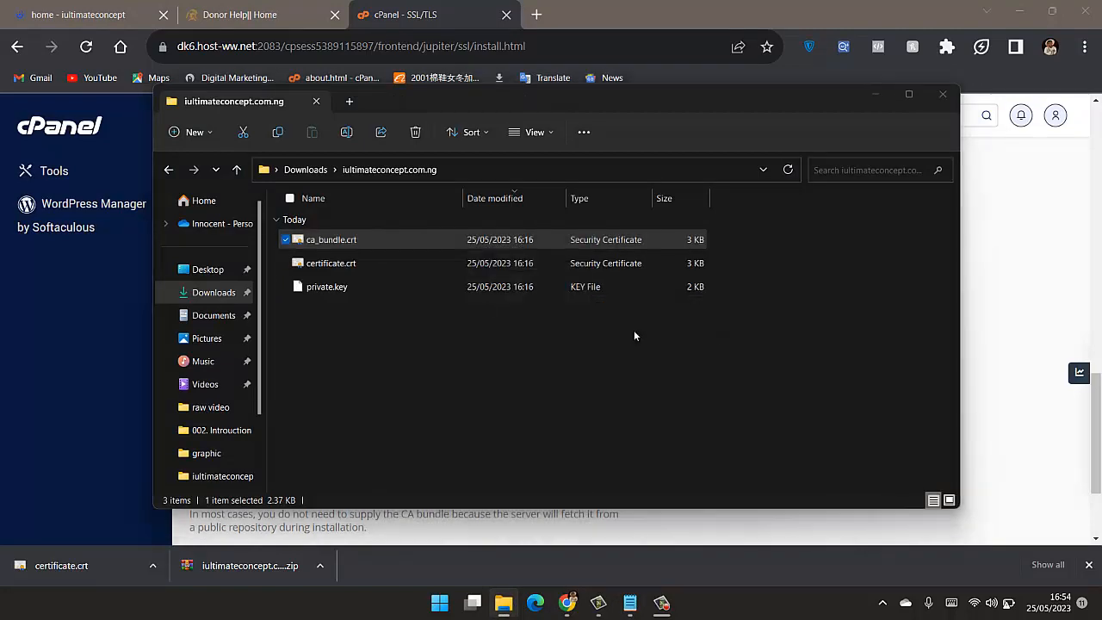
pyautogui.click(603, 319)
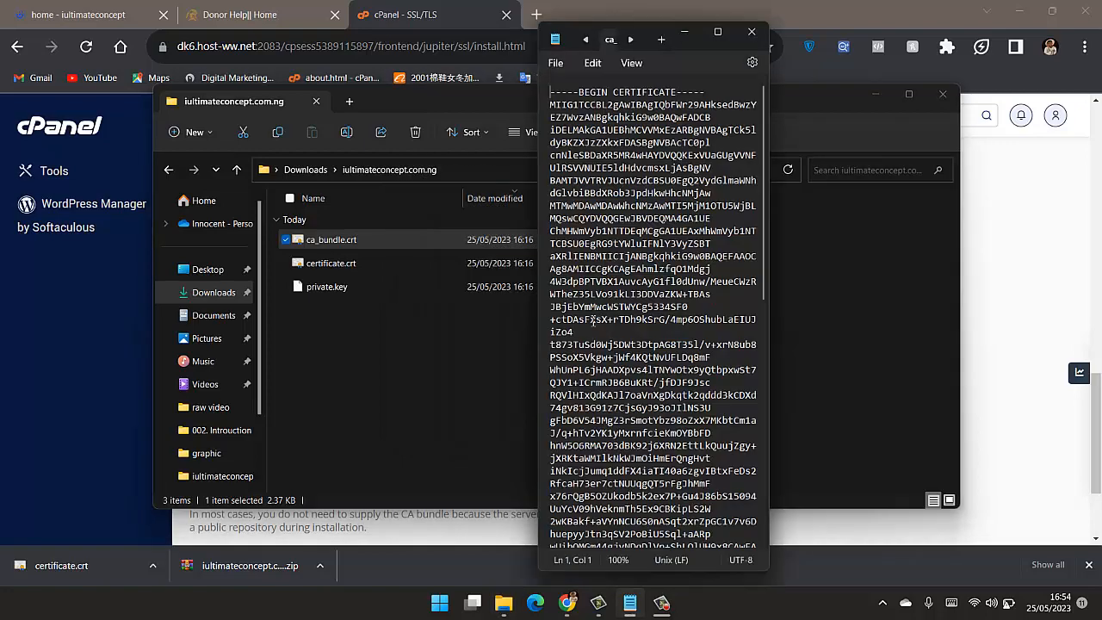
# - Copy the whole text of ca_bundle.crt and paste it into cPanel's Certificate Authority Bundle (CABUNDLE) field
pyautogui.click(617, 309)
pyautogui.hotkey('ctrl', 'a')
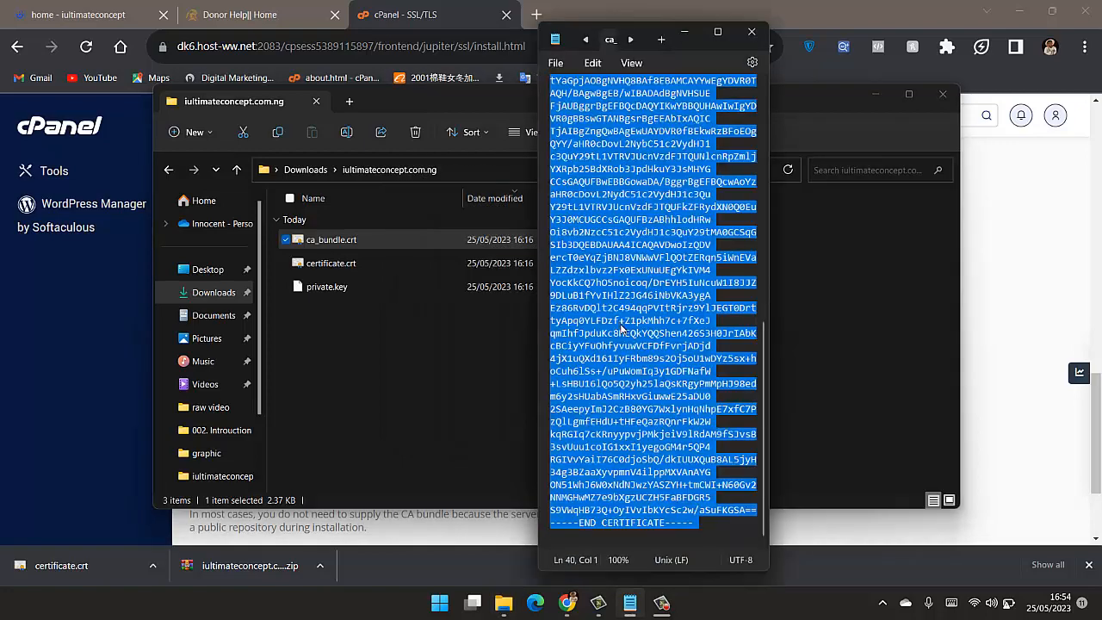
pyautogui.click(1056, 285)
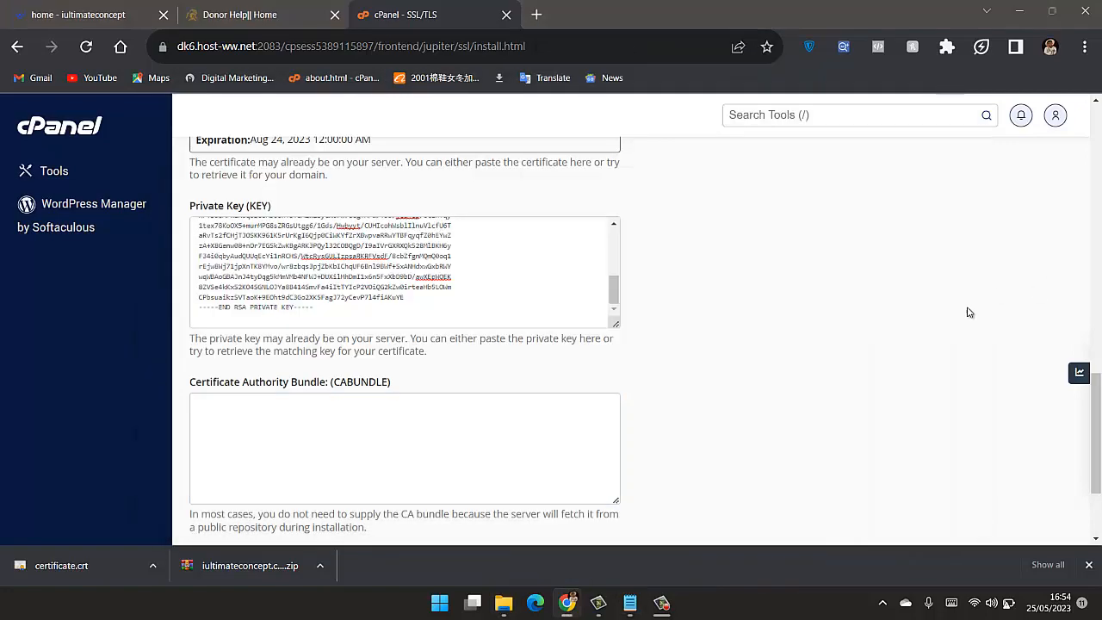
pyautogui.click(390, 430)
pyautogui.hotkey('ctrl', 'v')
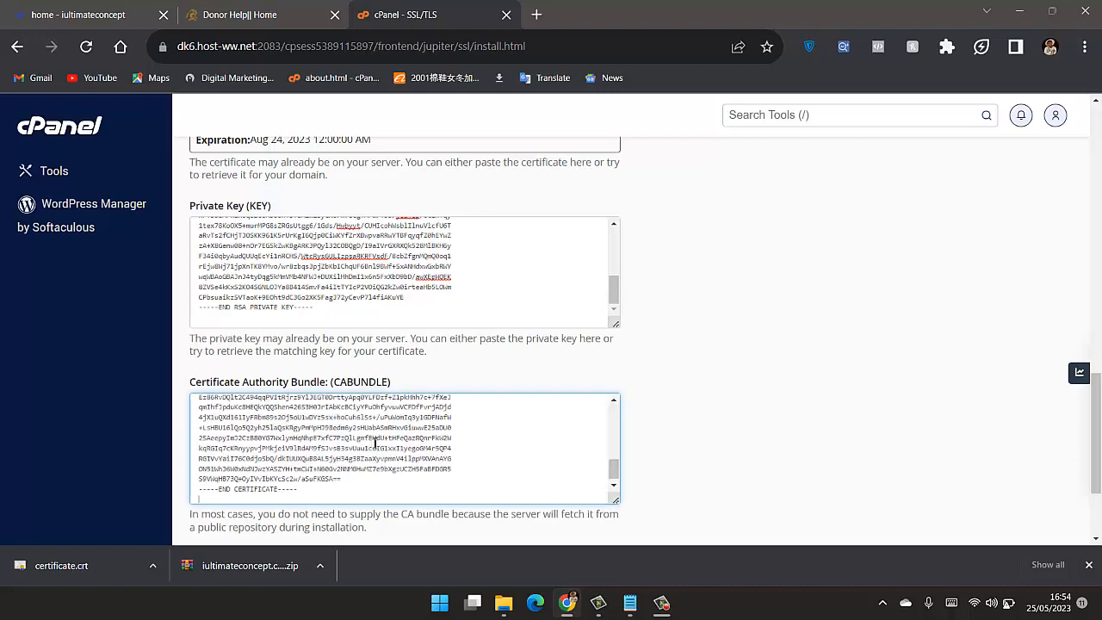
# - Install the certificate on iultimateconcept.com.ng with the completed form
pyautogui.click(875, 395)
pyautogui.scroll(-3, 757, 401)
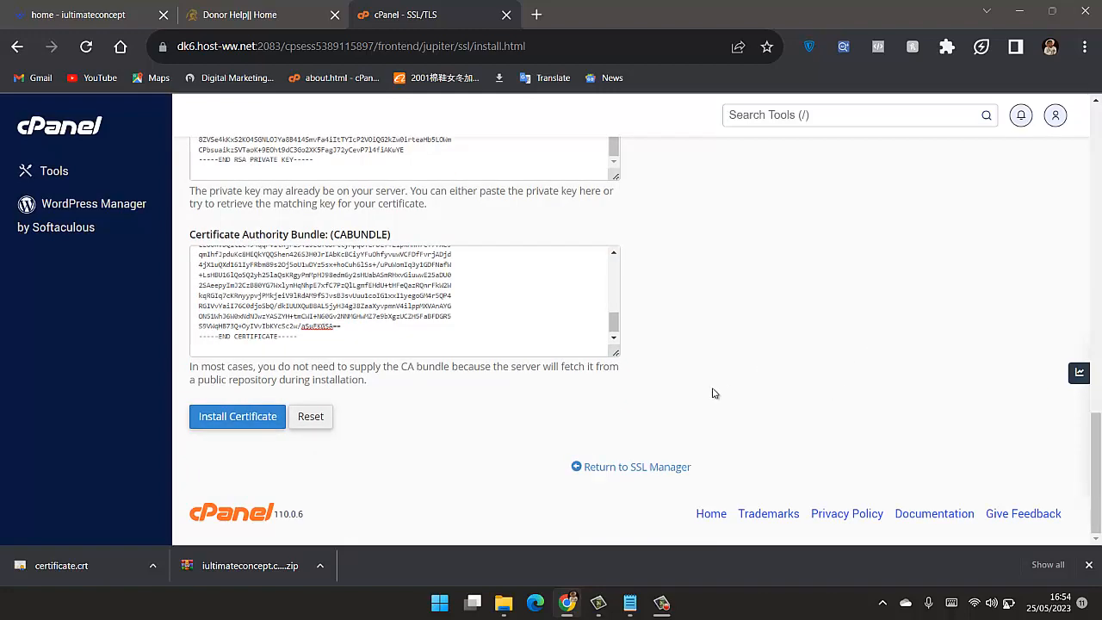
pyautogui.click(268, 416)
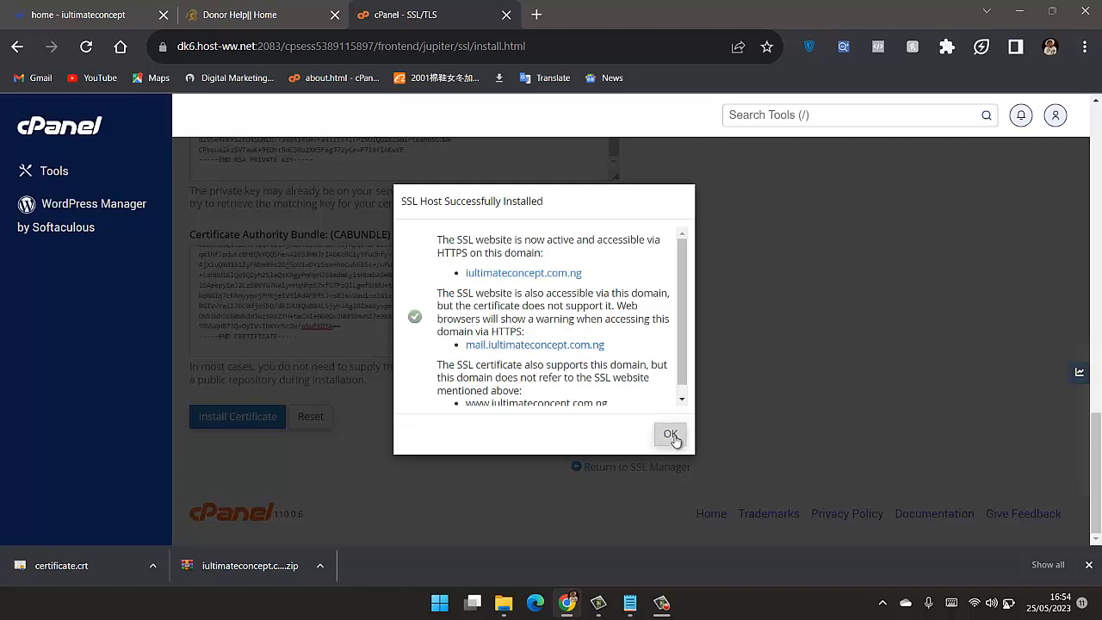
# - Read the installation message, open iultimateconcept.com.ng from its link and check the site's connection security information
pyautogui.scroll(-1, 640, 368)
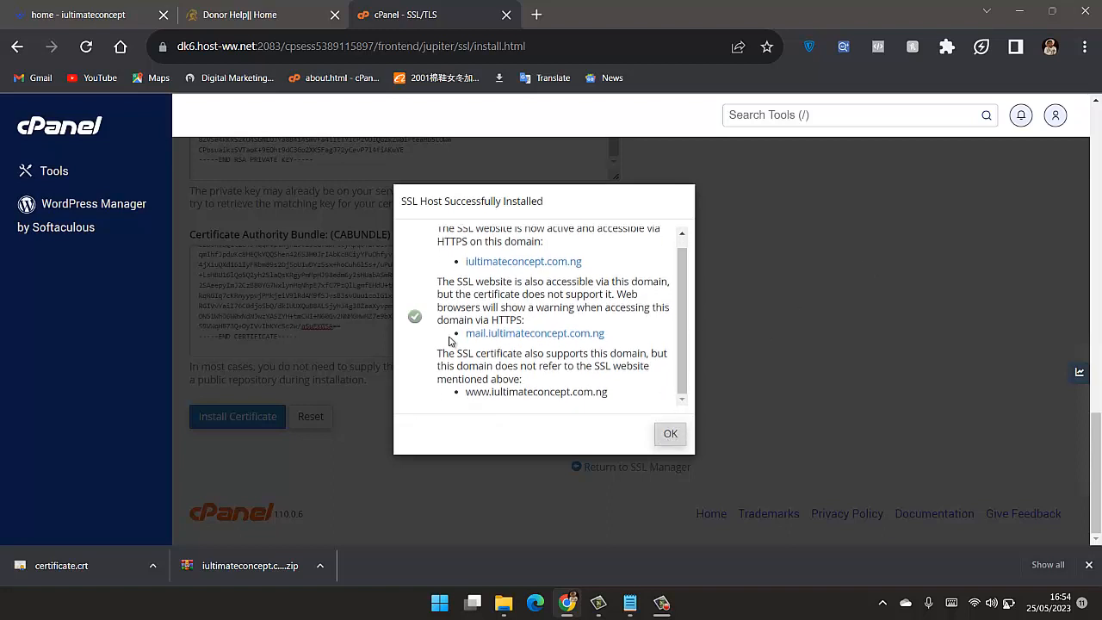
pyautogui.click(489, 262)
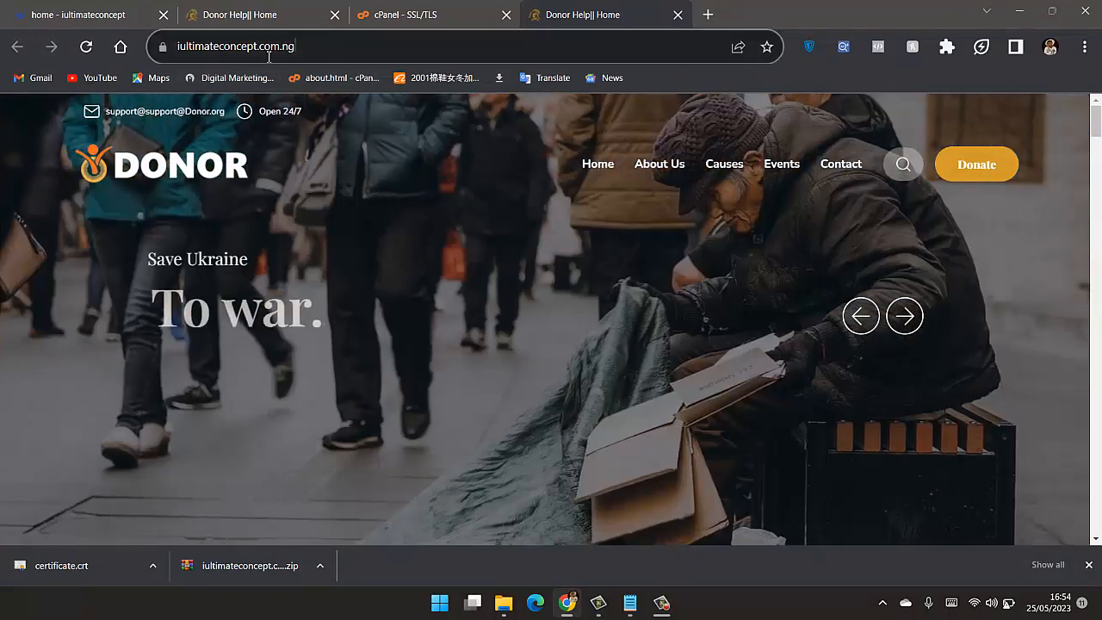
pyautogui.click(269, 57)
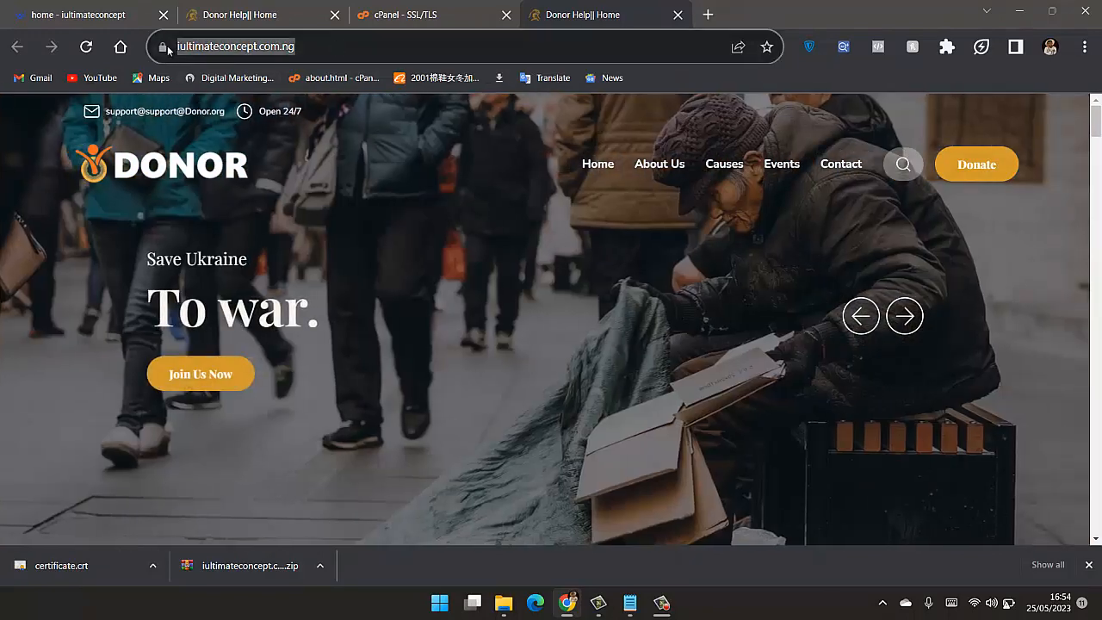
pyautogui.click(164, 47)
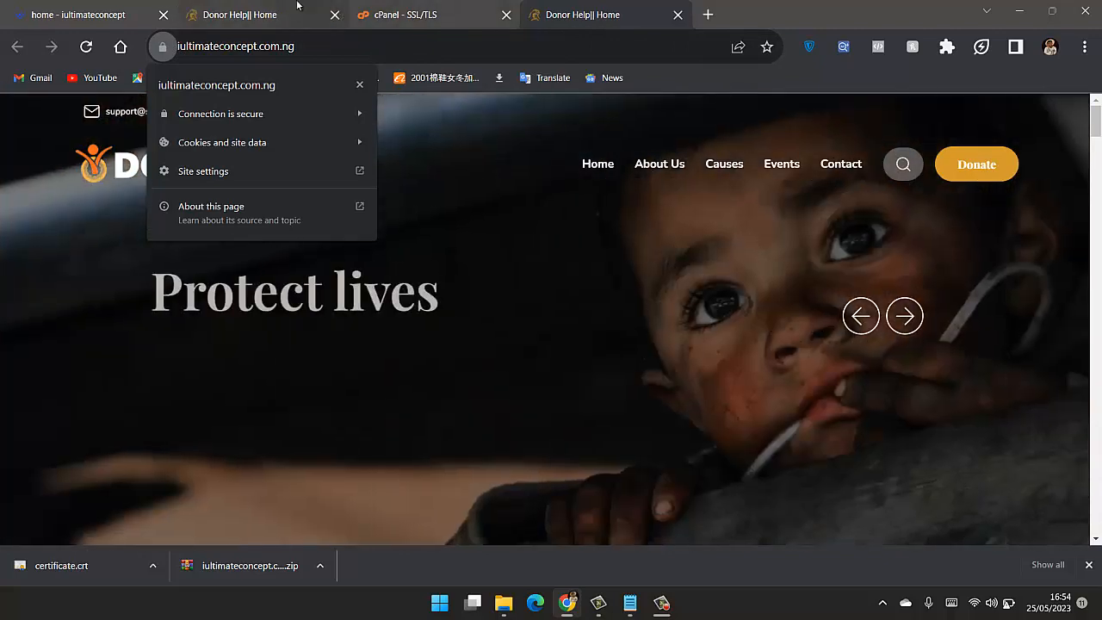
pyautogui.click(431, 36)
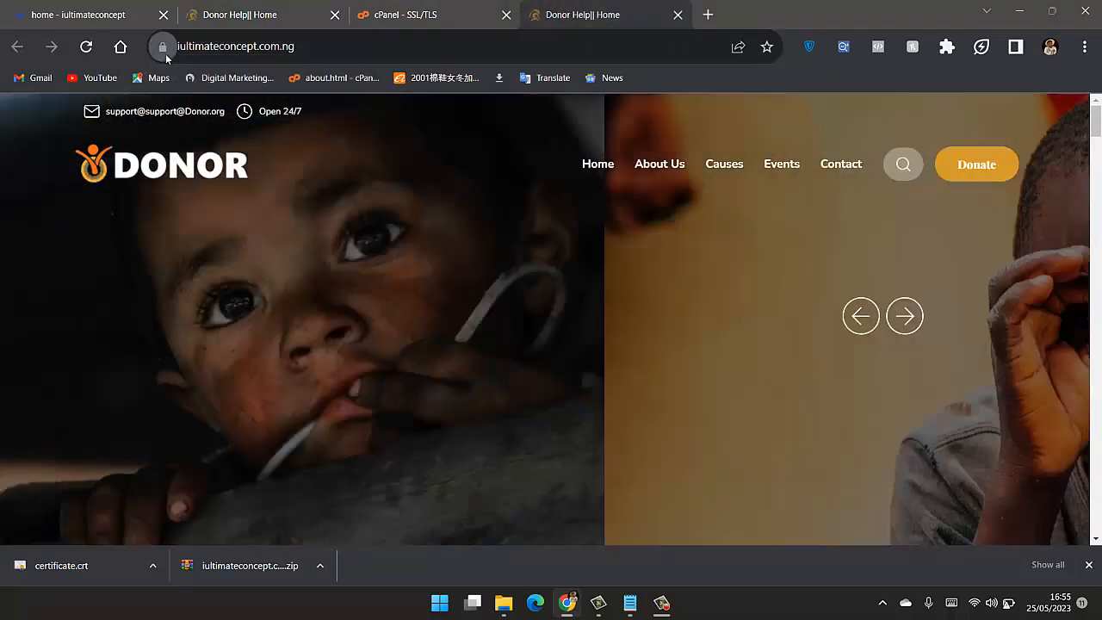
pyautogui.click(162, 47)
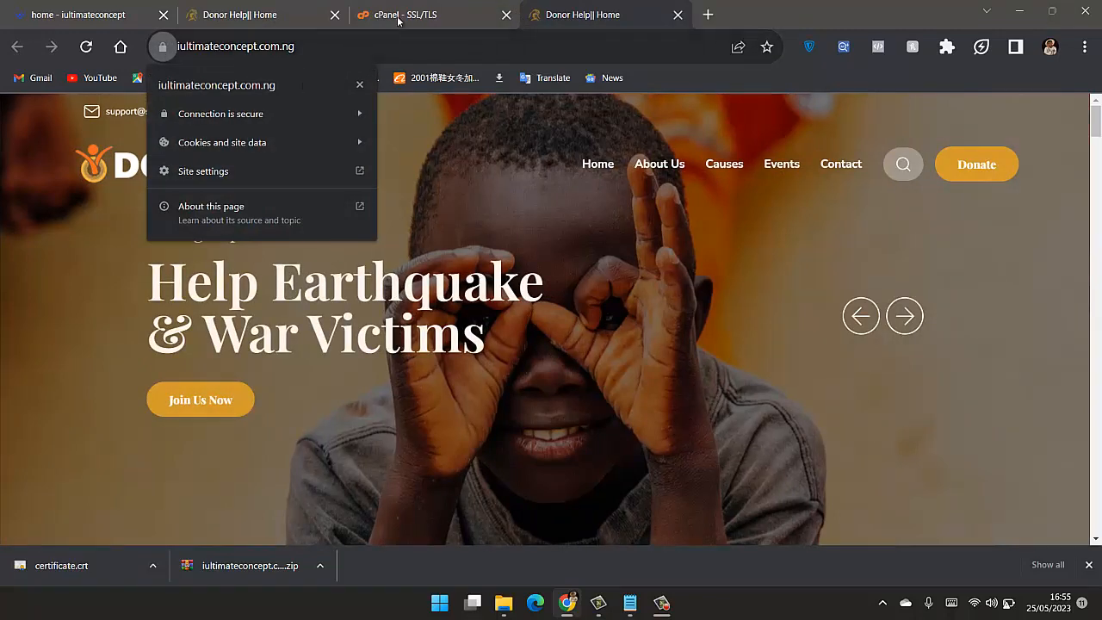
# - Return to cPanel, review the SSL installation message and reload the Manage SSL Hosts page
pyautogui.click(451, 7)
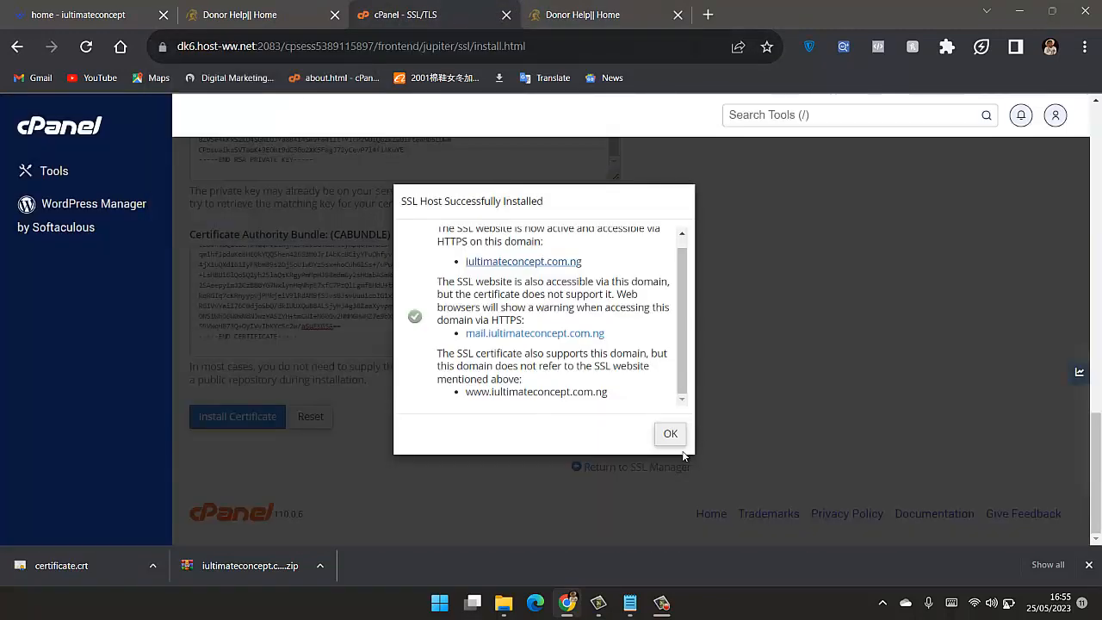
pyautogui.scroll(1, 682, 374)
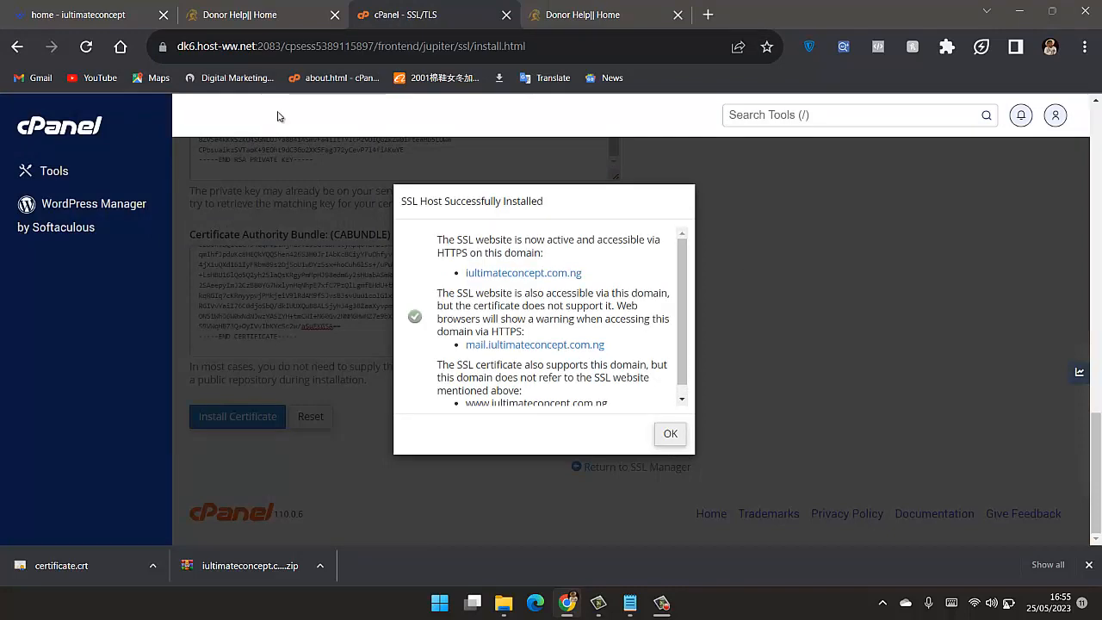
pyautogui.click(84, 49)
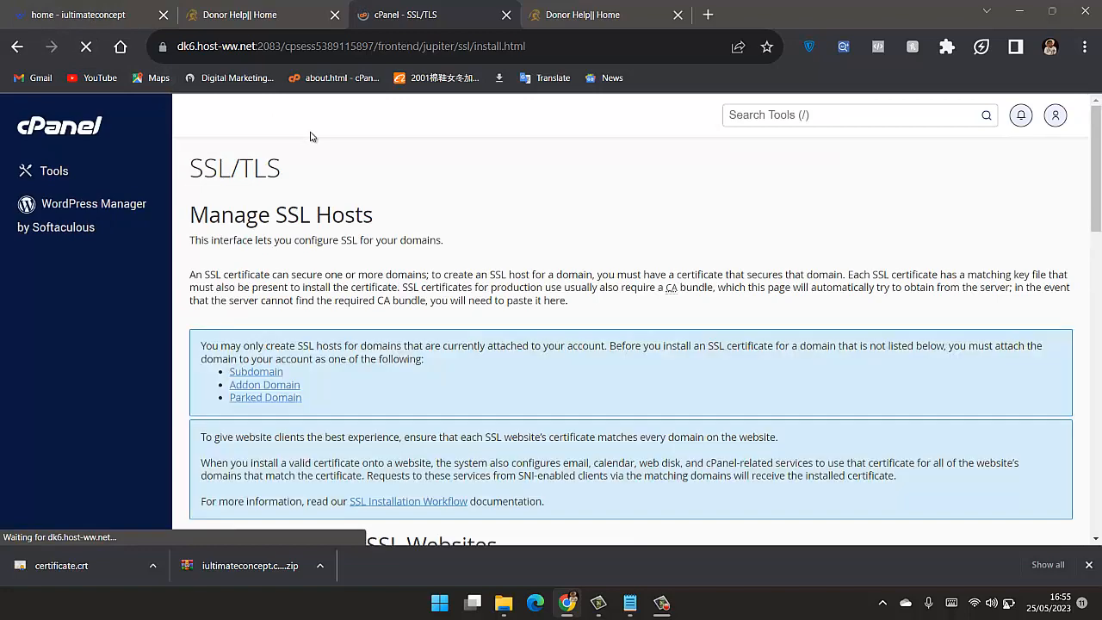
pyautogui.scroll(-1, 315, 135)
# - Compare the connection security information of iultimateconcept.com with that of iultimateconcept.com.ng
pyautogui.click(592, 7)
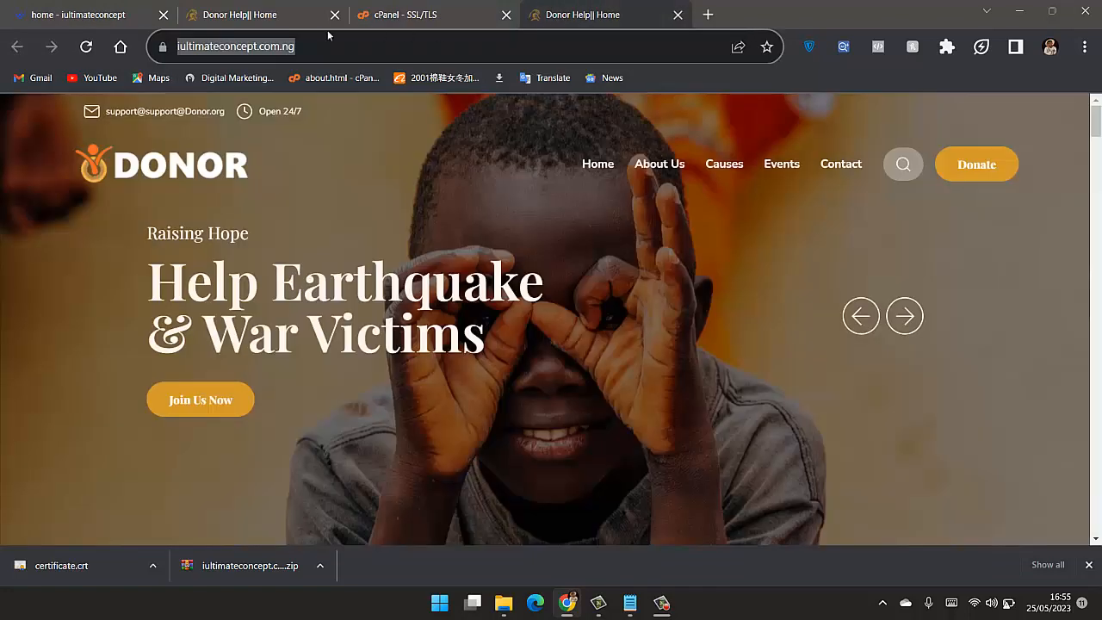
pyautogui.click(225, 18)
pyautogui.click(32, 8)
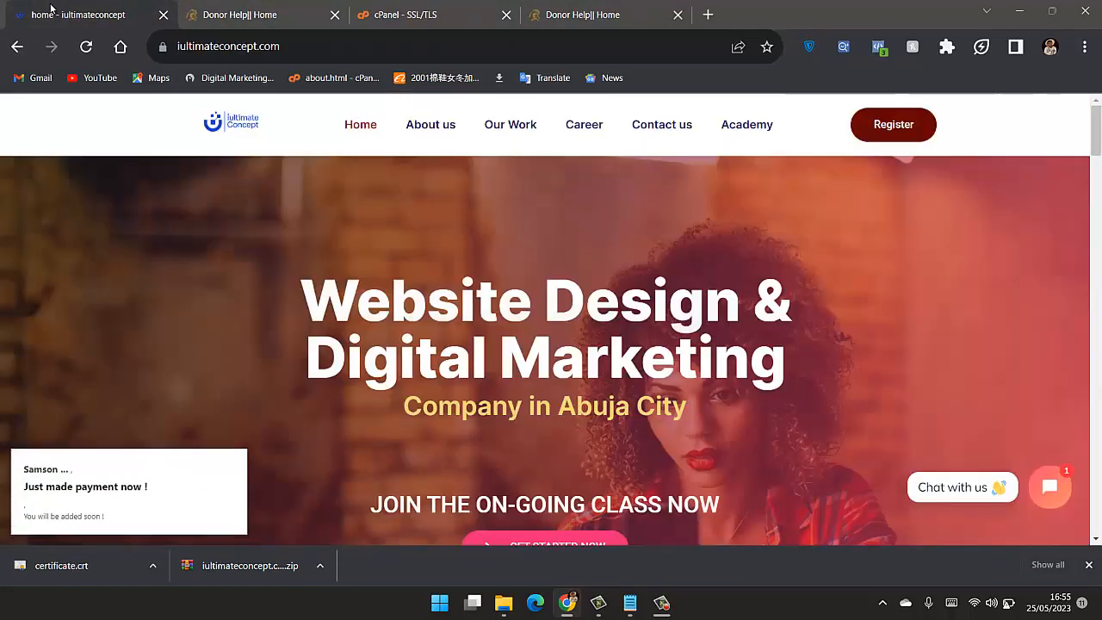
pyautogui.click(162, 47)
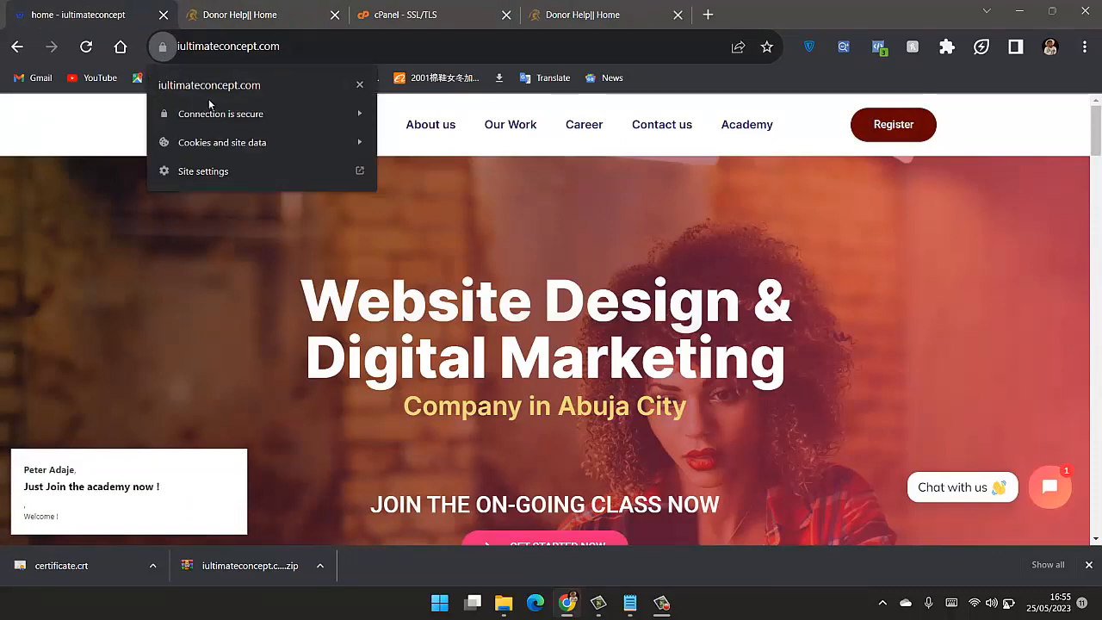
pyautogui.click(612, 10)
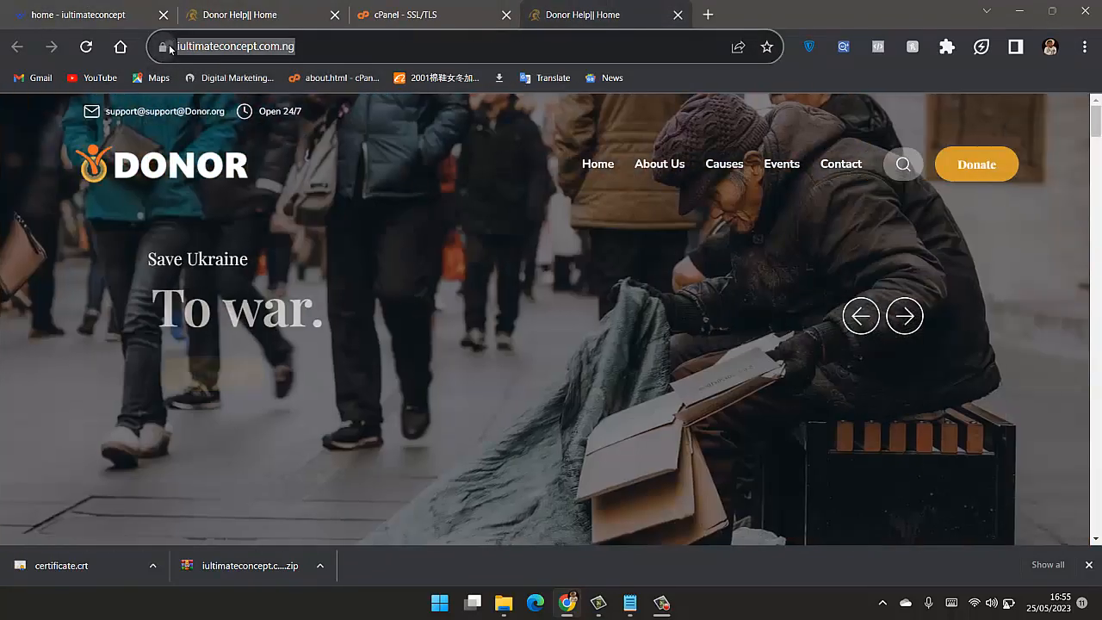
pyautogui.click(167, 45)
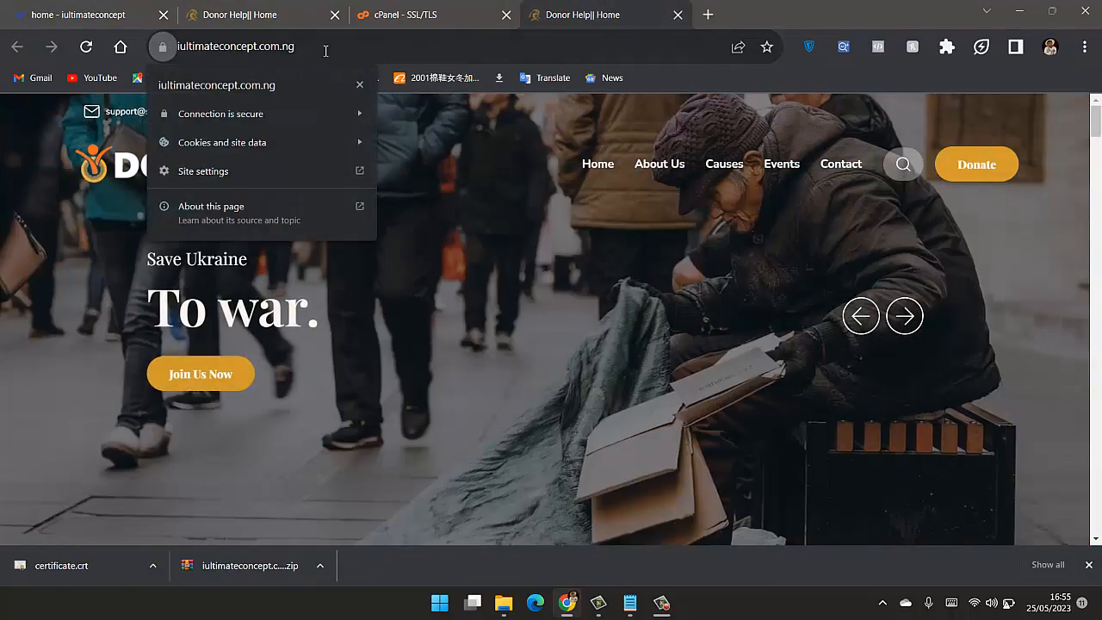